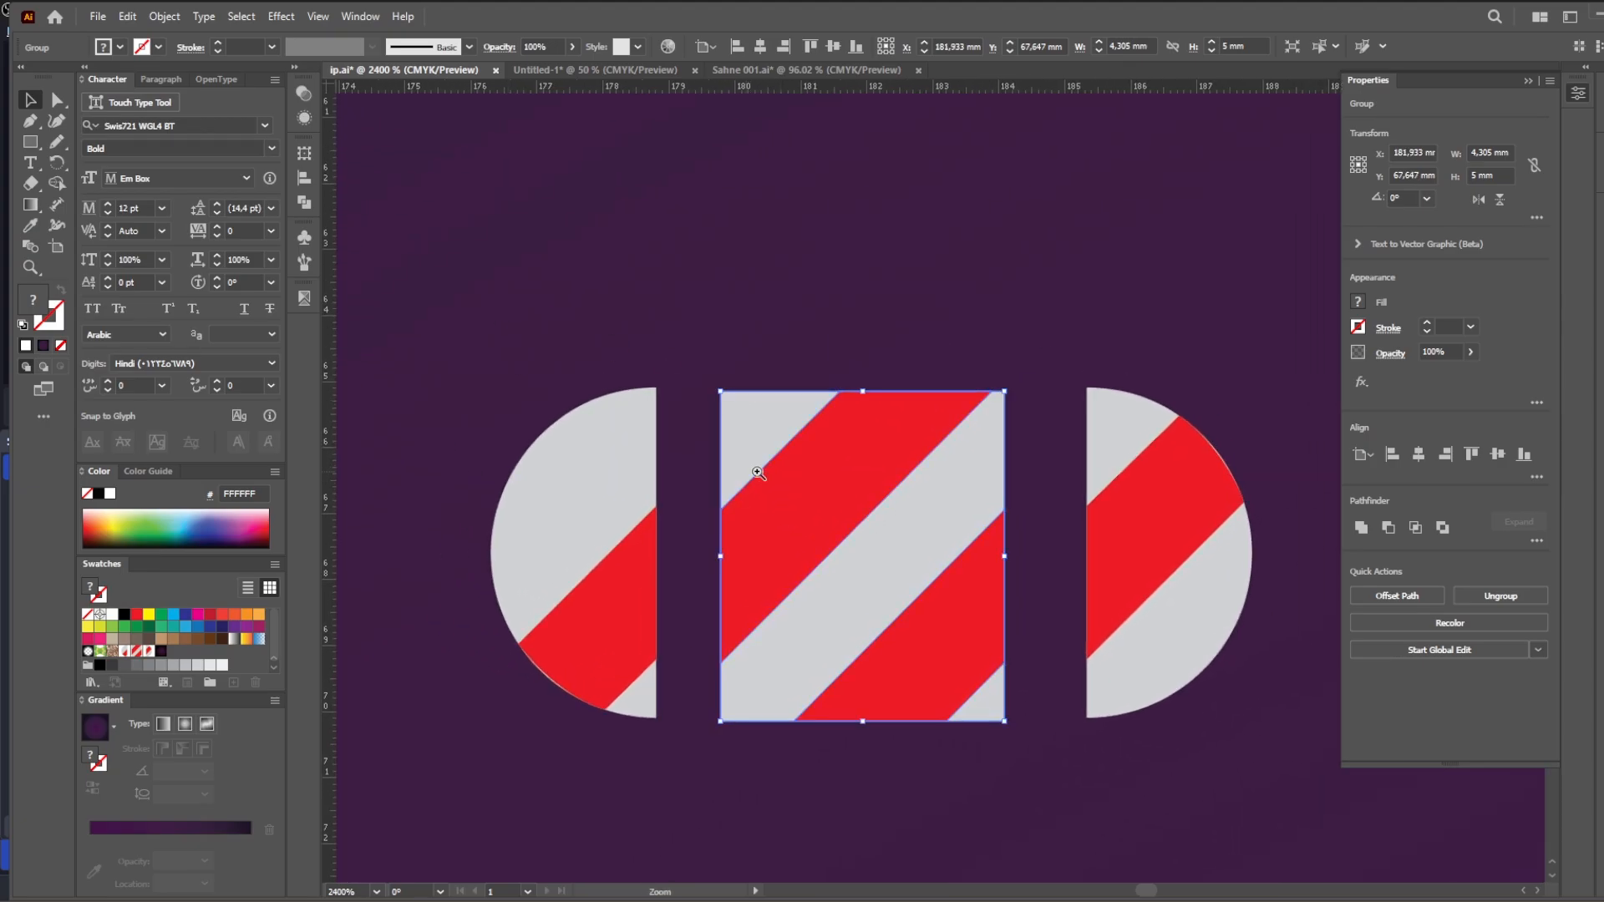
# Place a copy of the three striped rope pieces in the upper-left area of the purple background.
pyautogui.hotkey('ctrl', '-')
pyautogui.hotkey('ctrl', '-')
pyautogui.moveTo(760, 472); pyautogui.dragTo(1036, 521)
pyautogui.hotkey('ctrl', '-')
pyautogui.hotkey('ctrl', '-')
pyautogui.hotkey('ctrl', '-')
pyautogui.hotkey('ctrl', '-')
pyautogui.hotkey('ctrl', '-')
pyautogui.moveTo(1046, 521); pyautogui.dragTo(449, 419)
pyautogui.moveTo(594, 445); pyautogui.dragTo(847, 433)
pyautogui.moveTo(728, 412); pyautogui.dragTo(619, 408)
pyautogui.hotkey('ctrl', 'space')
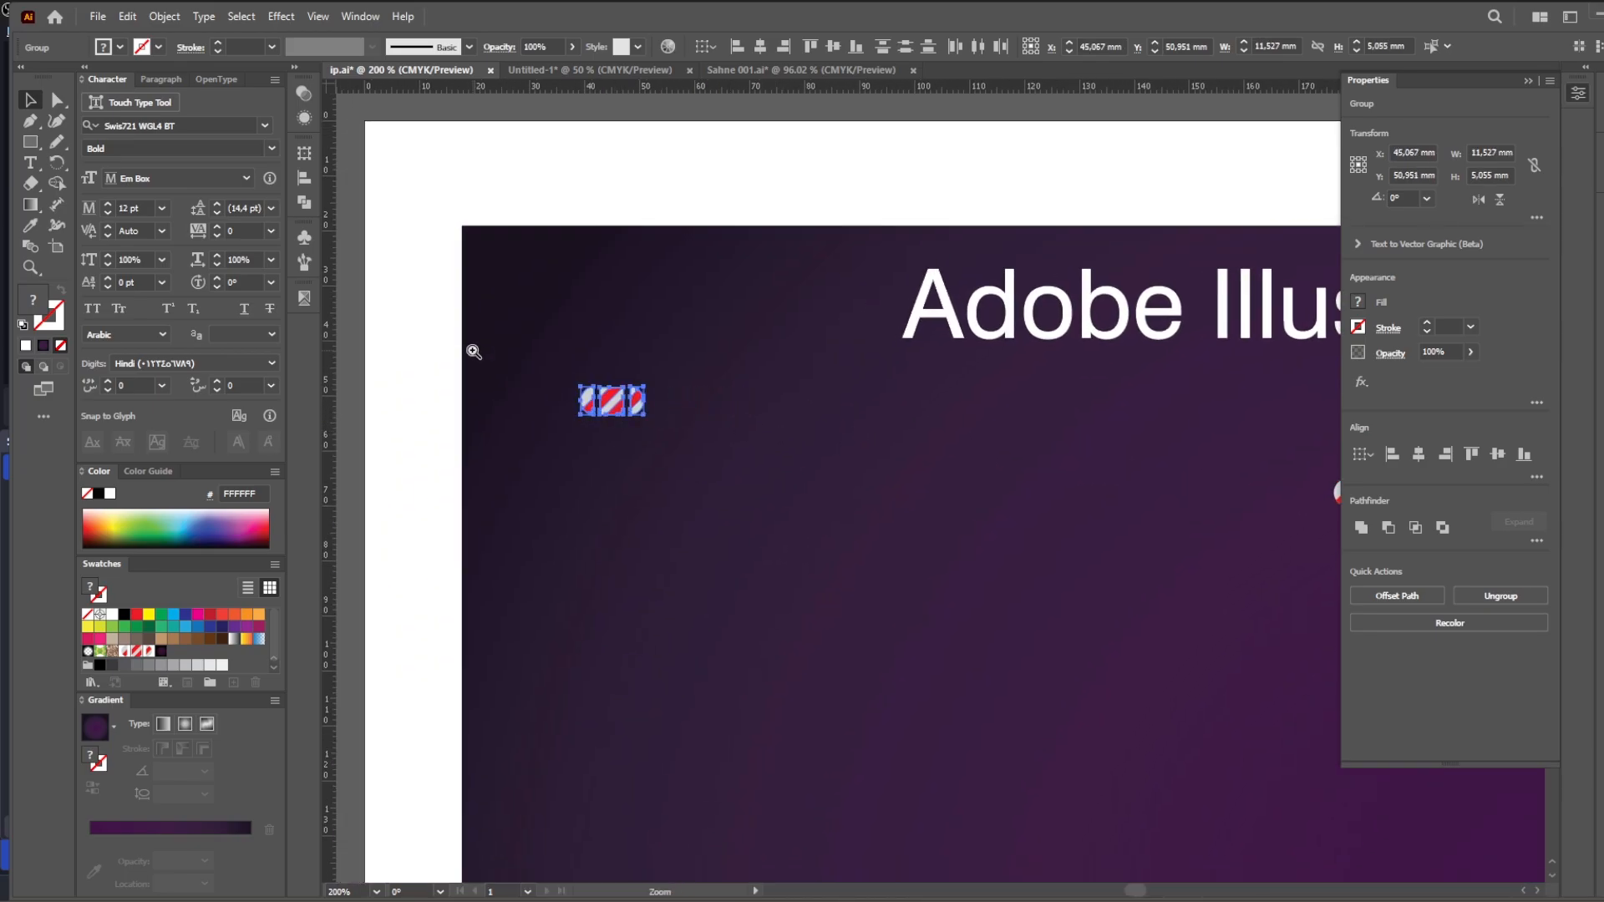
# Inspect the CMYK values of the light gray swatch used on the copied left end piece.
pyautogui.moveTo(475, 354); pyautogui.dragTo(786, 497)
pyautogui.click(784, 479)
pyautogui.press('a')
pyautogui.click(765, 378)
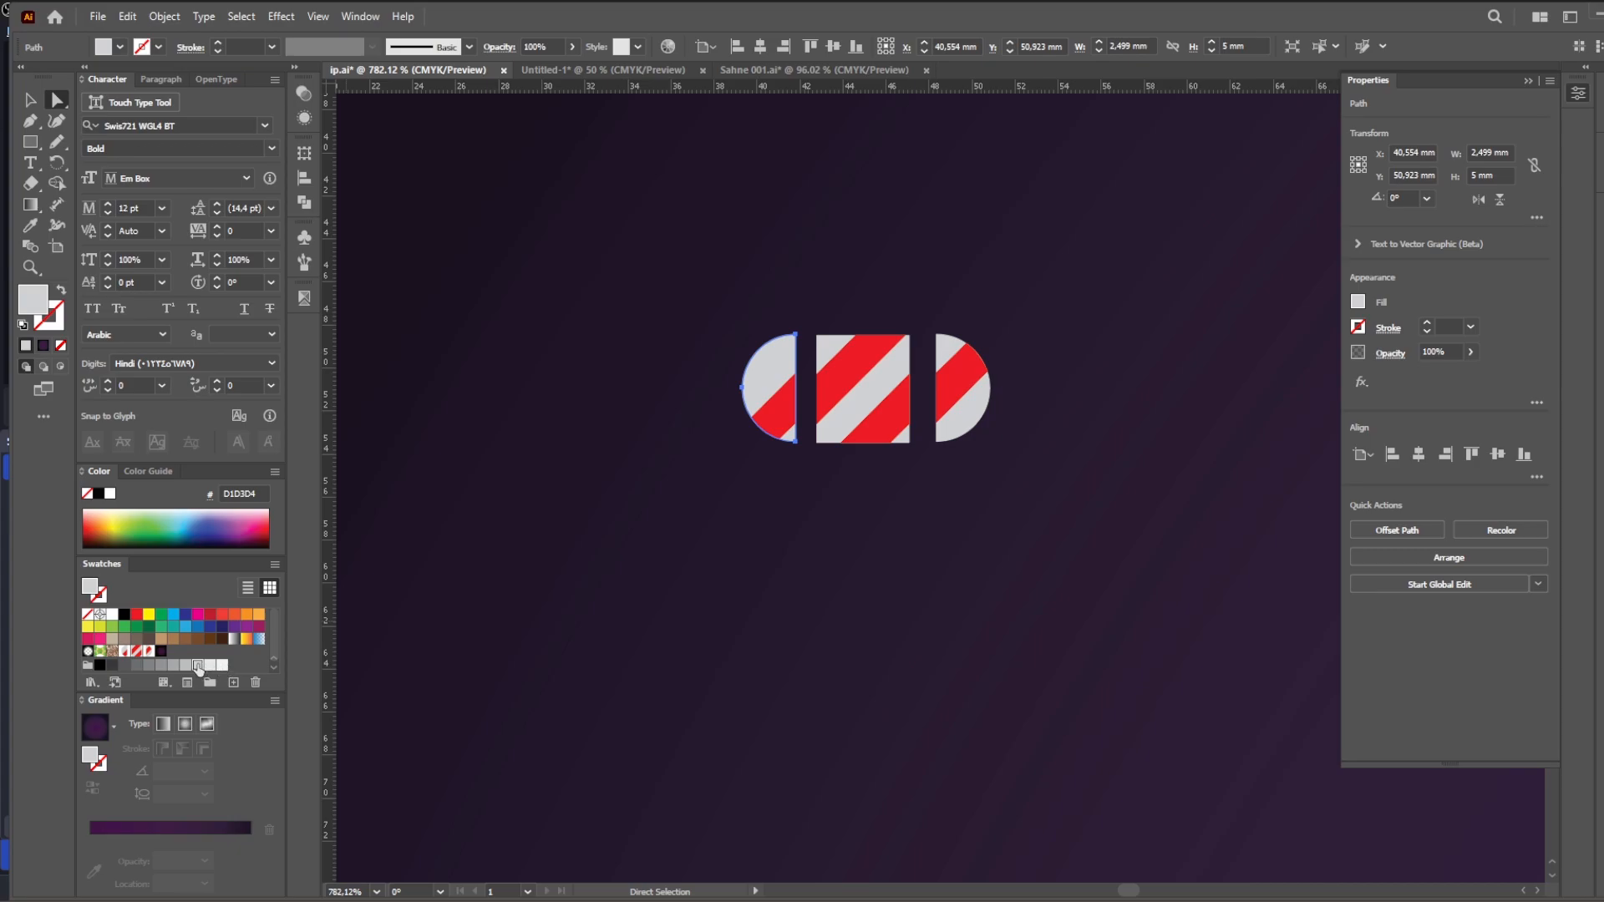
pyautogui.doubleClick(198, 666)
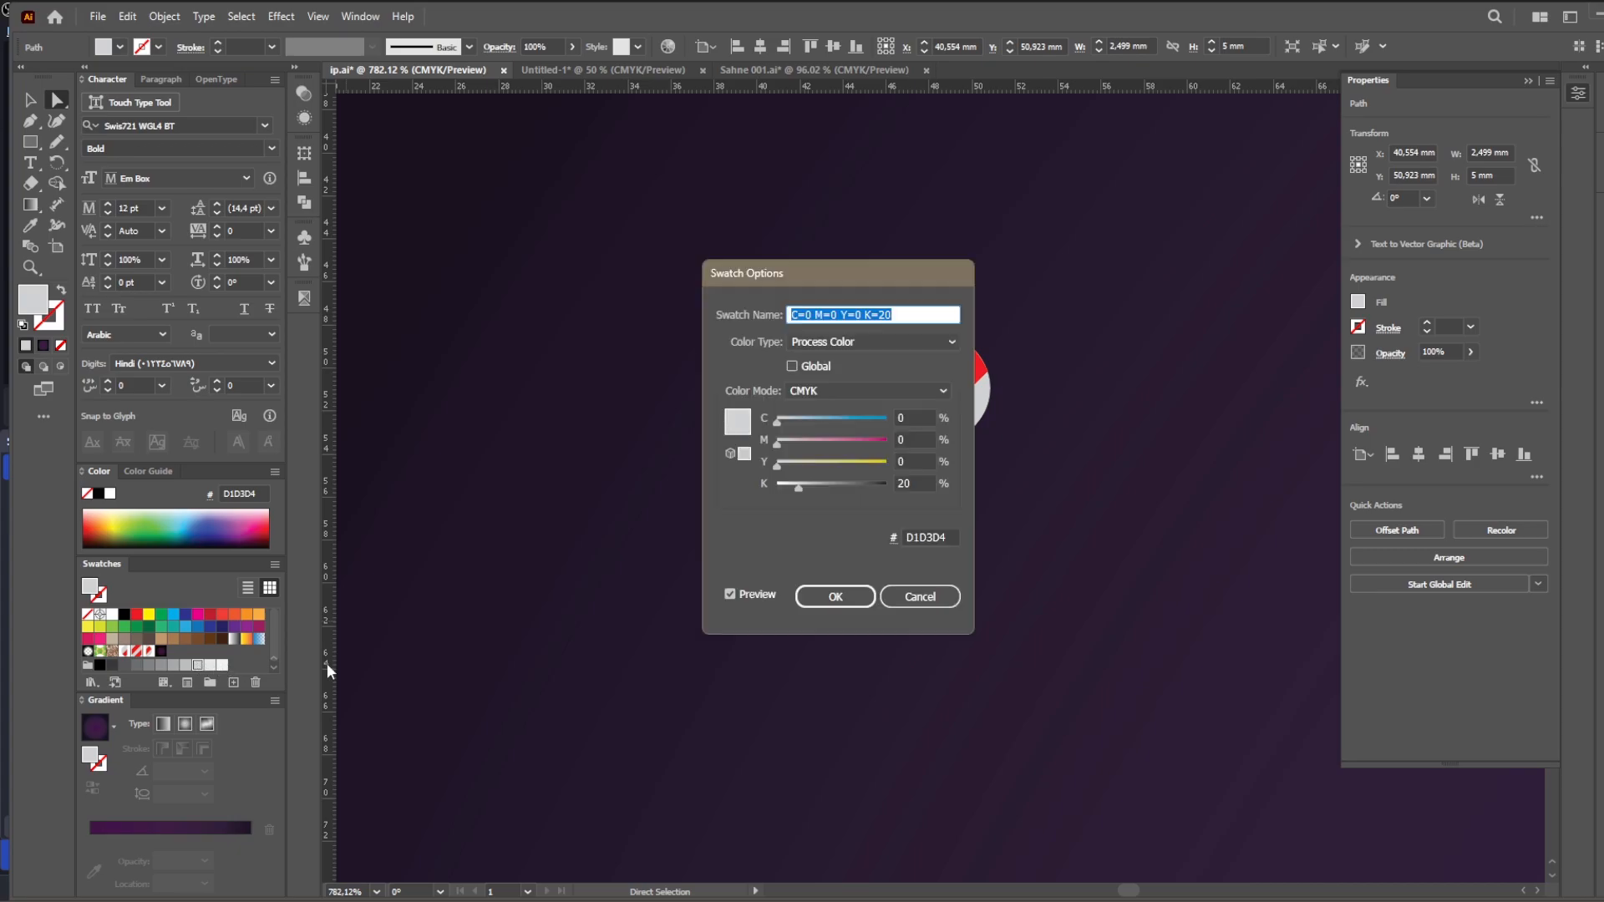
pyautogui.click(914, 483)
pyautogui.click(835, 596)
# Inspect the CMYK values of the red swatch used for the stripes on the middle piece.
pyautogui.click(840, 384)
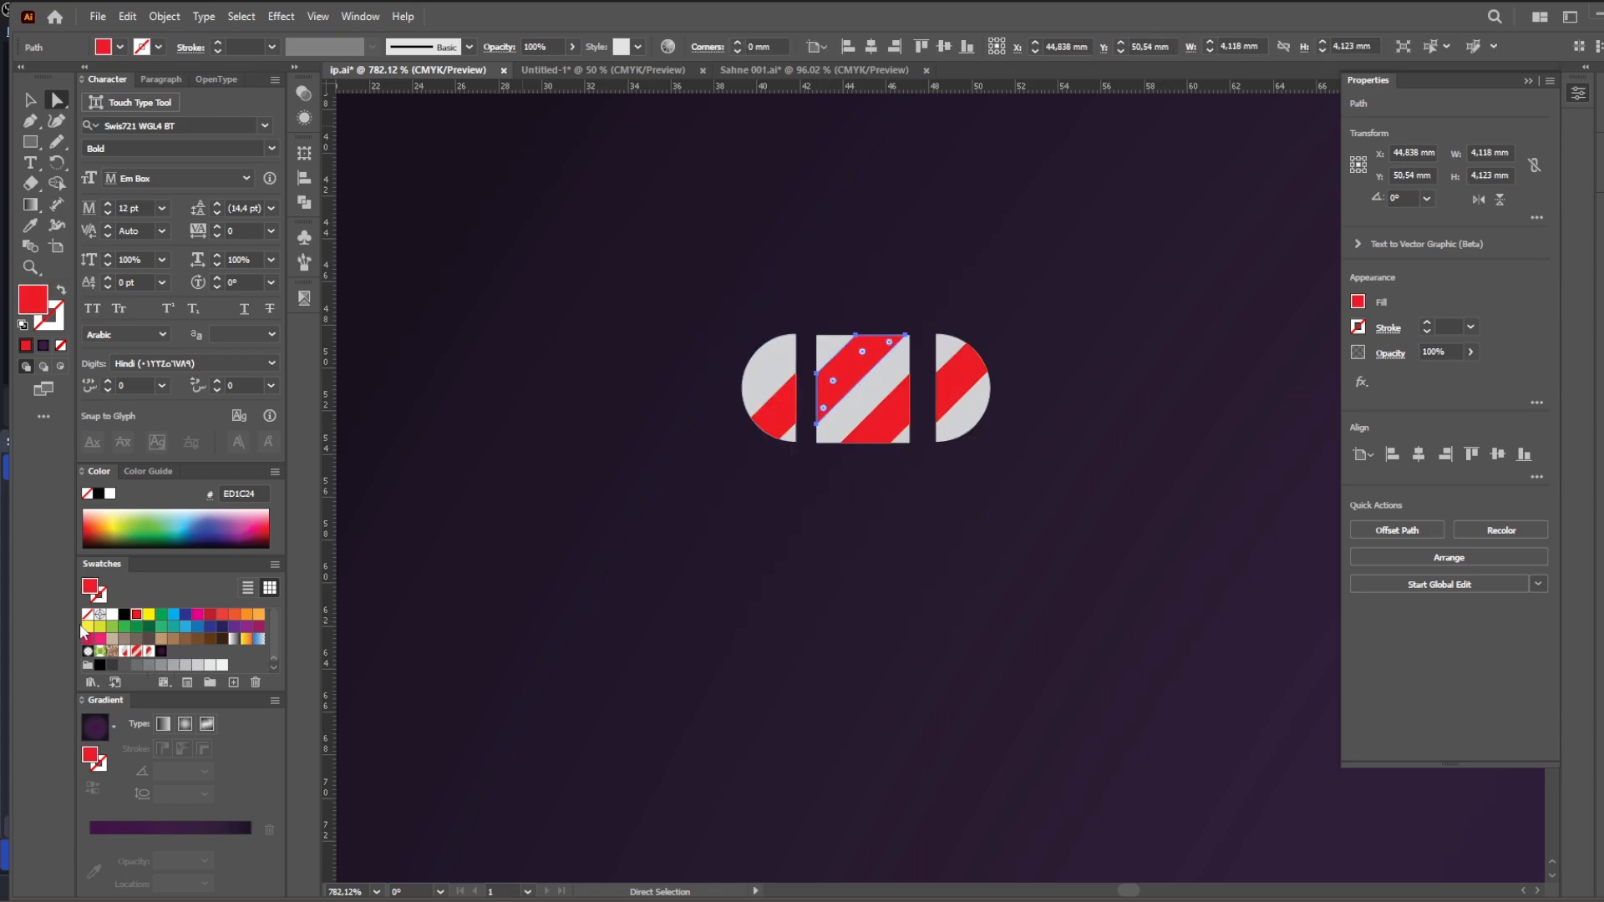
pyautogui.doubleClick(139, 618)
pyautogui.click(836, 596)
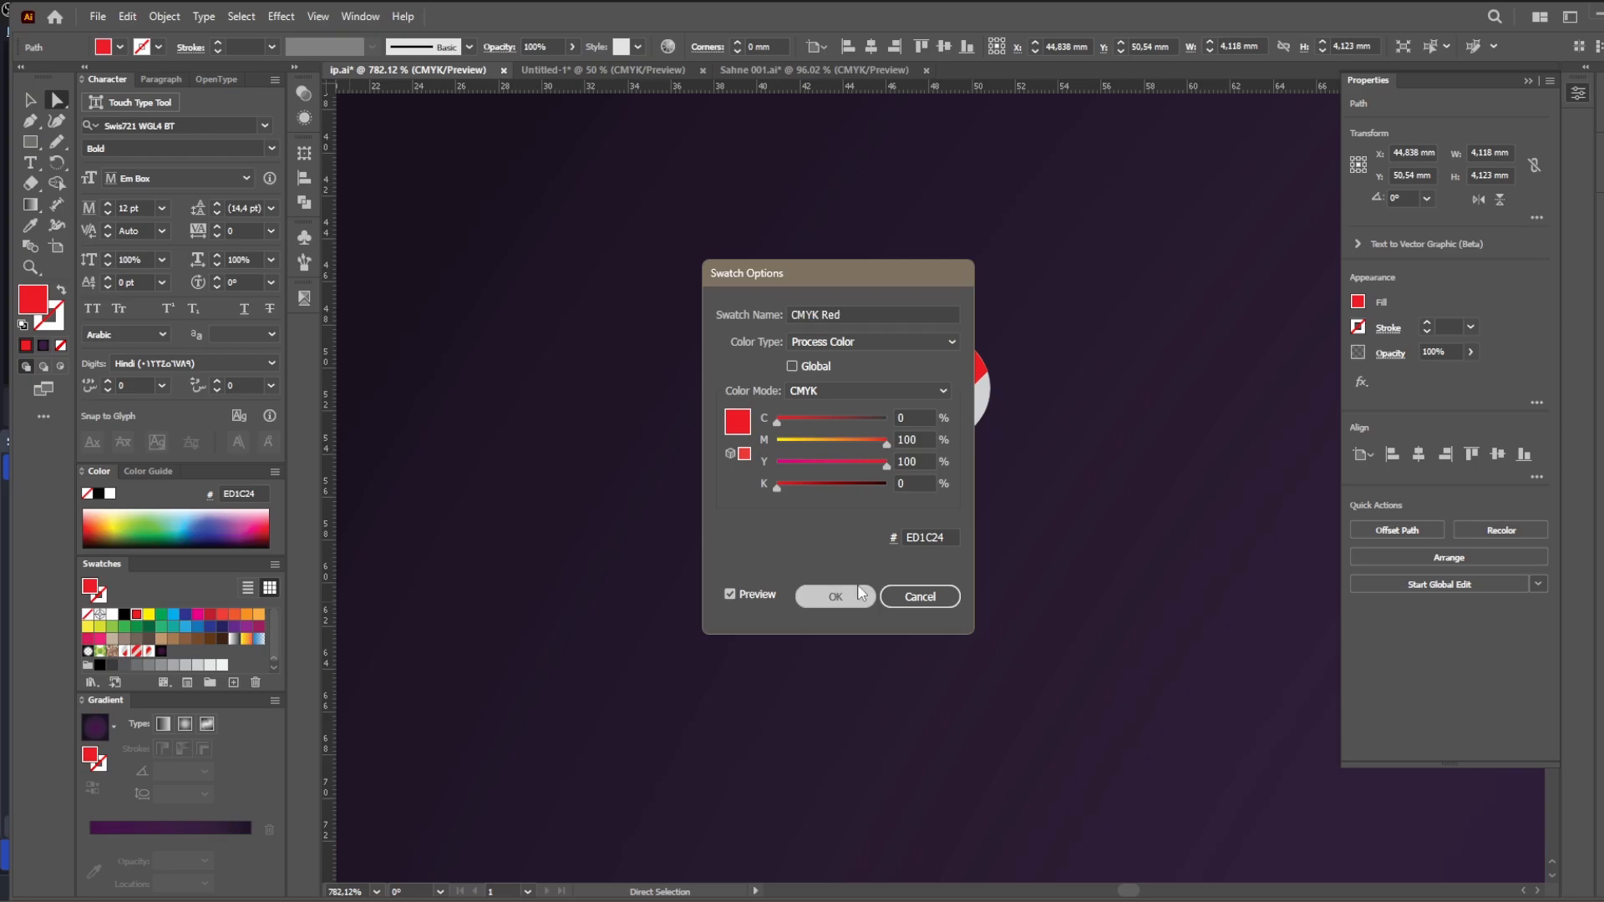
pyautogui.click(881, 508)
pyautogui.click(909, 370)
# Join the three striped pieces with 0 mm horizontal spacing, using the middle piece as key object, and align their vertical centers.
pyautogui.press('z')
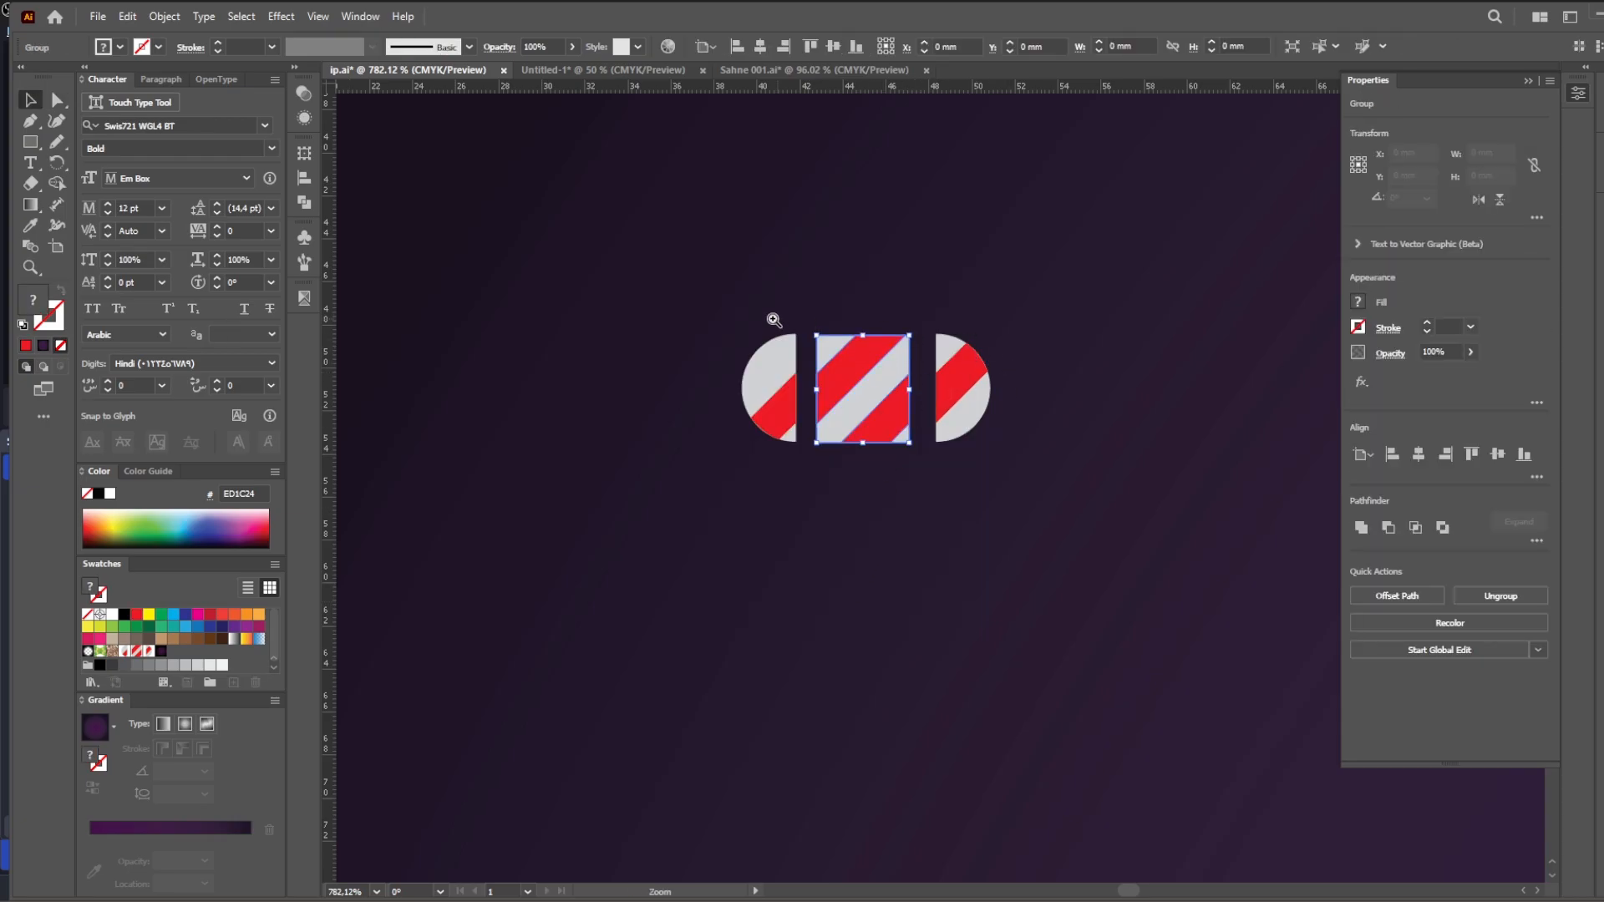
pyautogui.moveTo(773, 323); pyautogui.dragTo(1012, 478)
pyautogui.keyDown('ctrl'); pyautogui.keyDown('alt'); pyautogui.click(957, 485); pyautogui.keyUp('alt'); pyautogui.keyUp('ctrl')
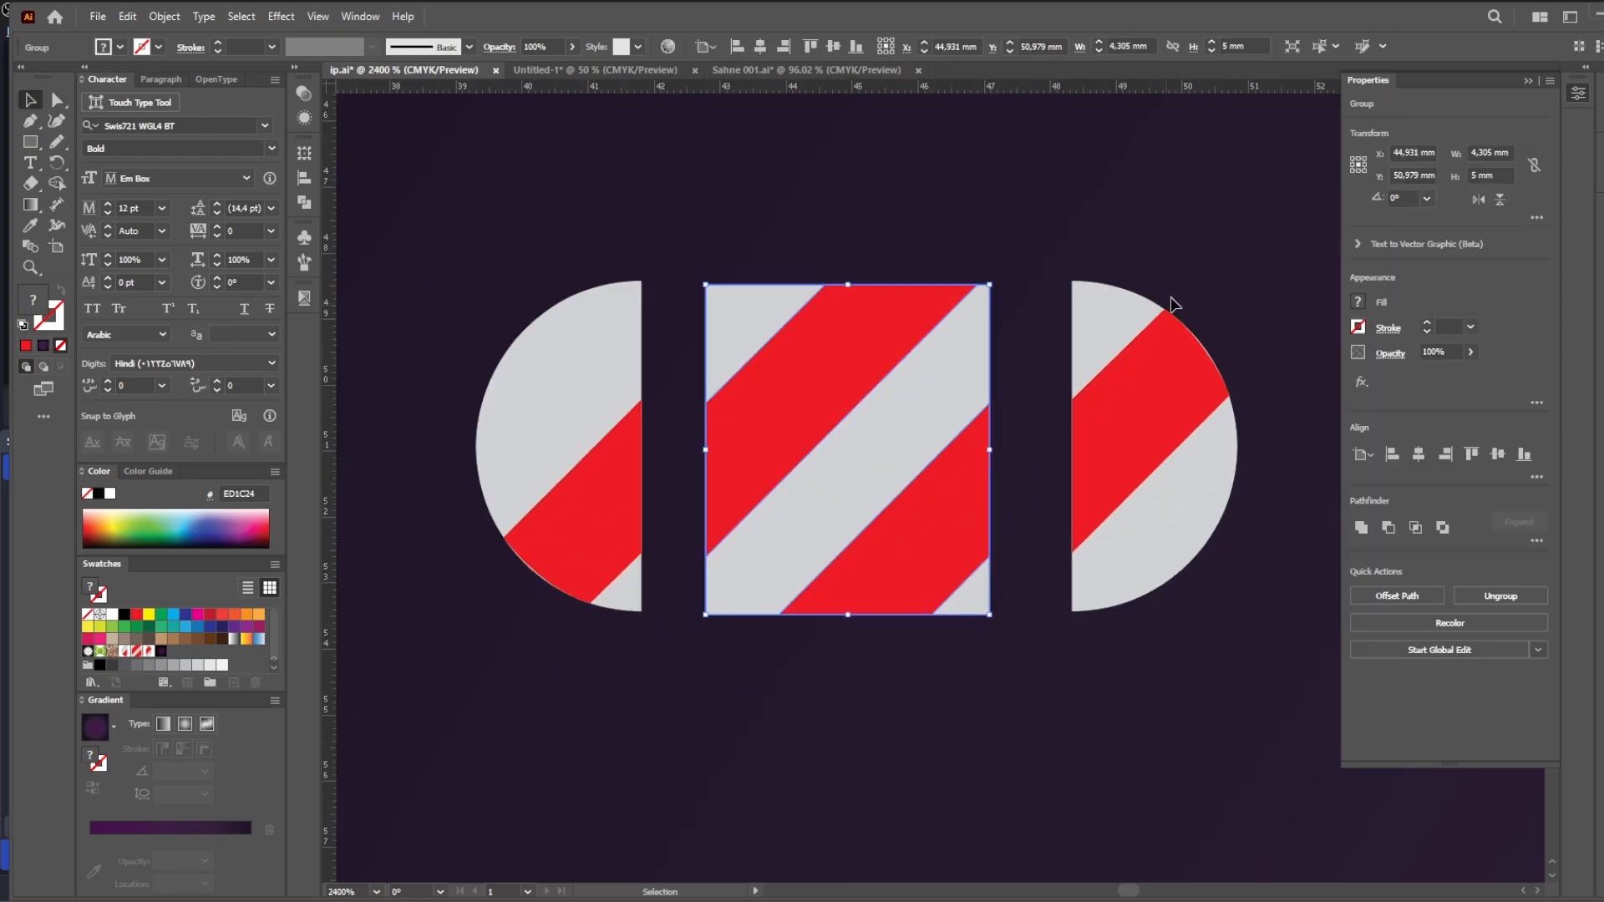
pyautogui.moveTo(1172, 299); pyautogui.dragTo(876, 522)
pyautogui.hotkey('ctrl', 'z')
pyautogui.click(791, 637)
pyautogui.moveTo(555, 656); pyautogui.dragTo(1173, 358)
pyautogui.click(1536, 476)
pyautogui.click(1530, 630)
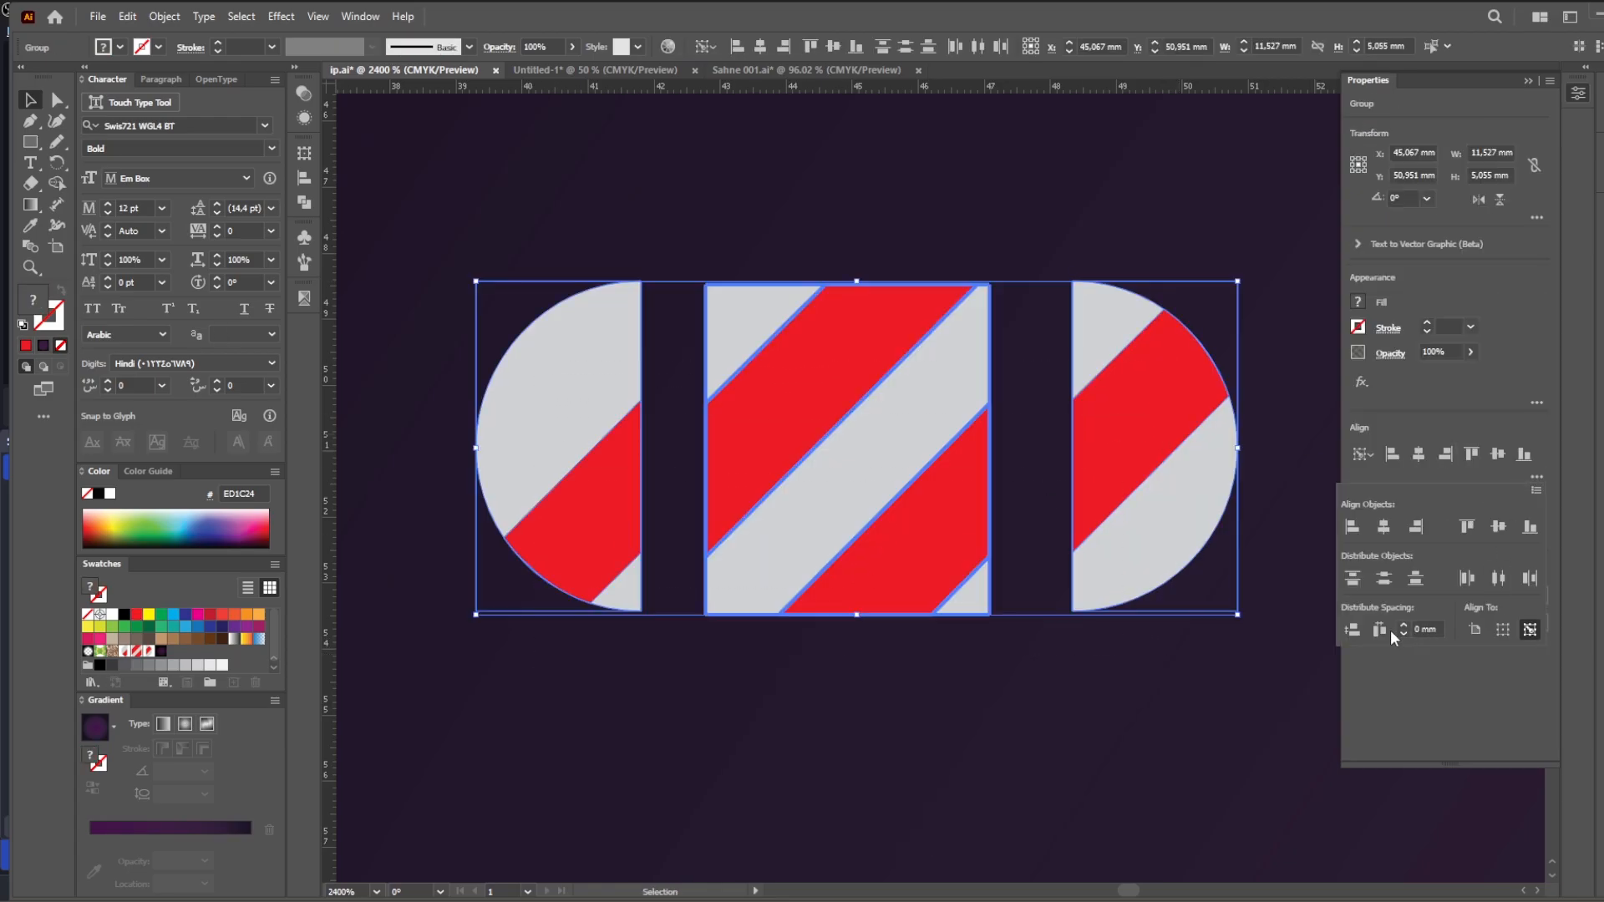
pyautogui.click(1380, 631)
pyautogui.click(1498, 527)
pyautogui.click(1246, 508)
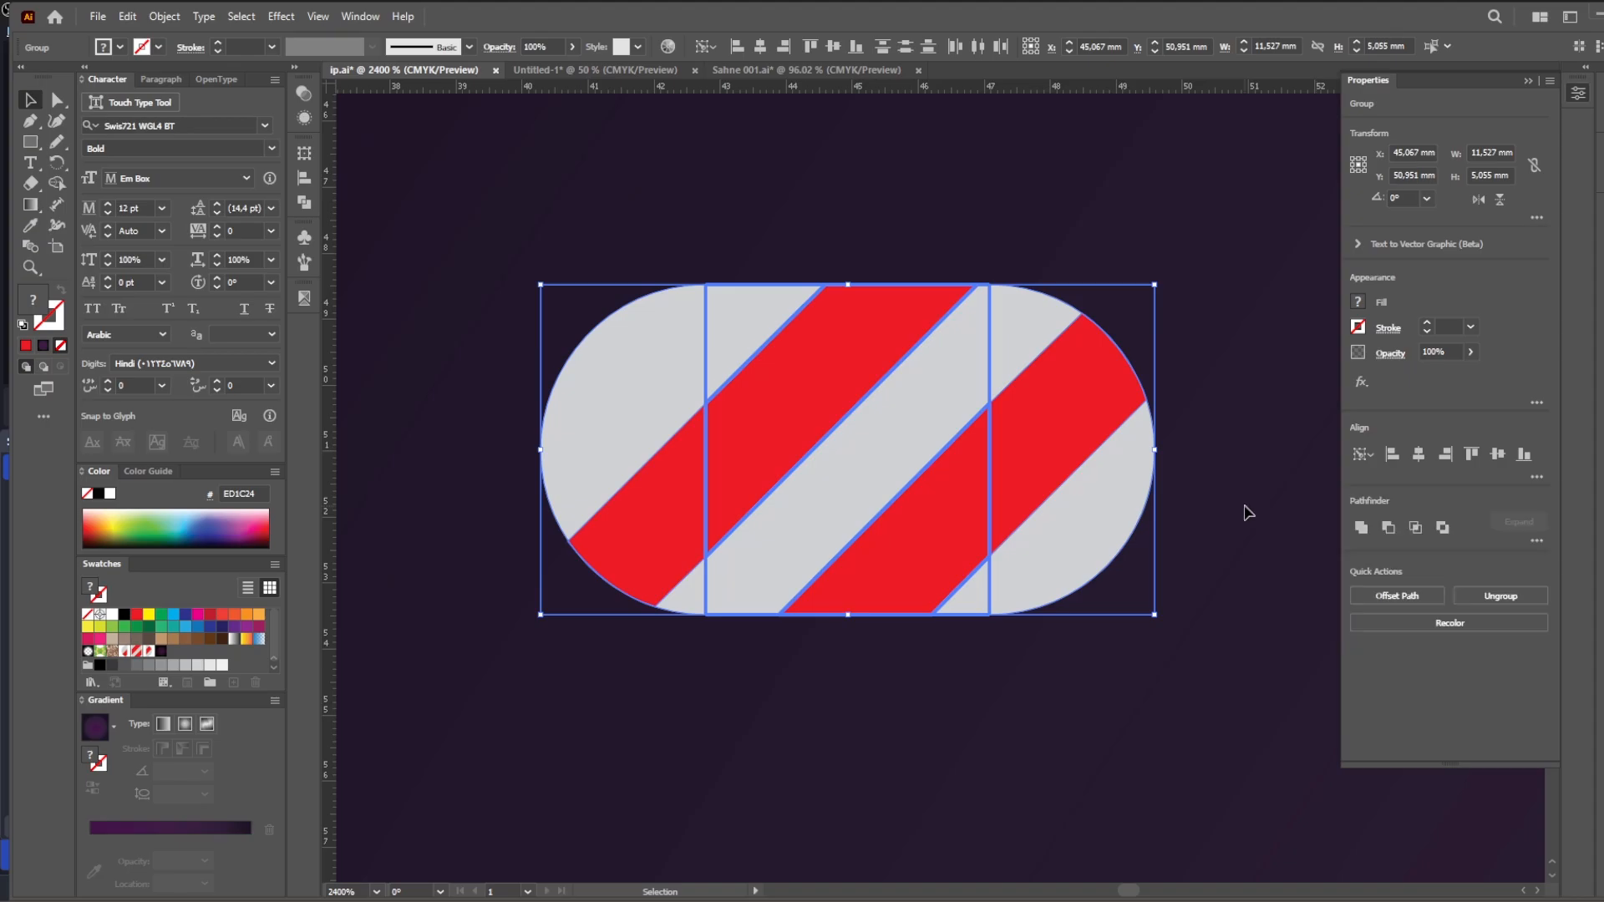
# Pull the right and left end pieces away from the middle piece in turn, undoing each move.
pyautogui.hotkey('ctrl', 'space')
pyautogui.moveTo(1015, 503); pyautogui.dragTo(1204, 633)
pyautogui.moveTo(1009, 544); pyautogui.dragTo(1060, 544)
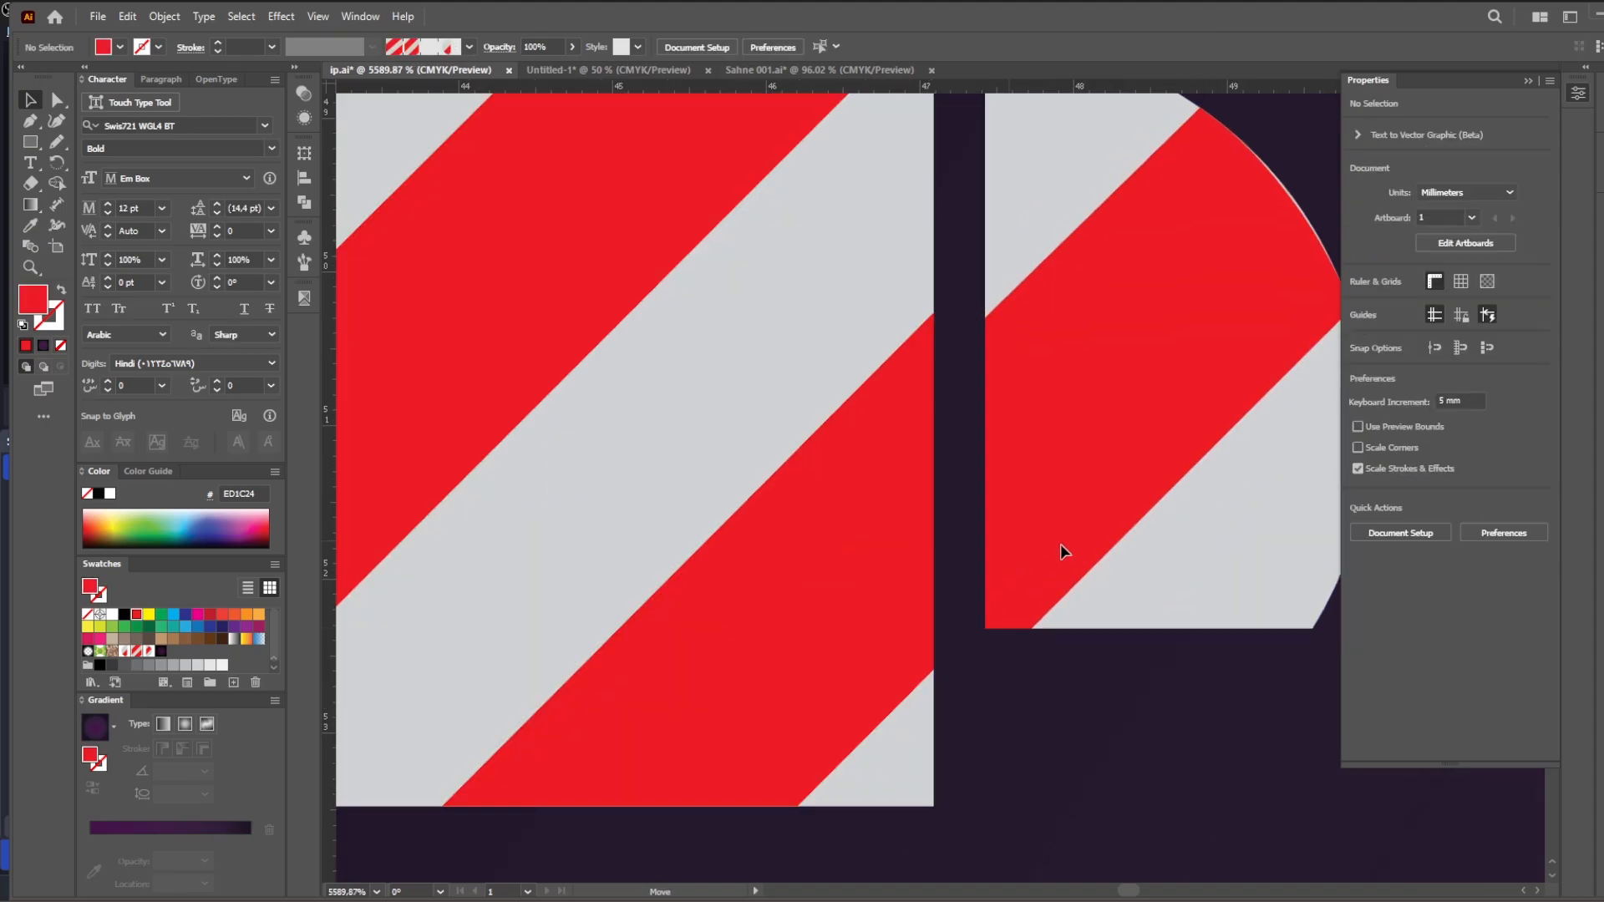
pyautogui.hotkey('ctrl', 'z')
pyautogui.hotkey('ctrl', 'space')
pyautogui.keyDown('ctrl'); pyautogui.keyDown('alt'); pyautogui.click(892, 529); pyautogui.keyUp('alt'); pyautogui.keyUp('ctrl')
pyautogui.moveTo(816, 543); pyautogui.dragTo(1222, 562)
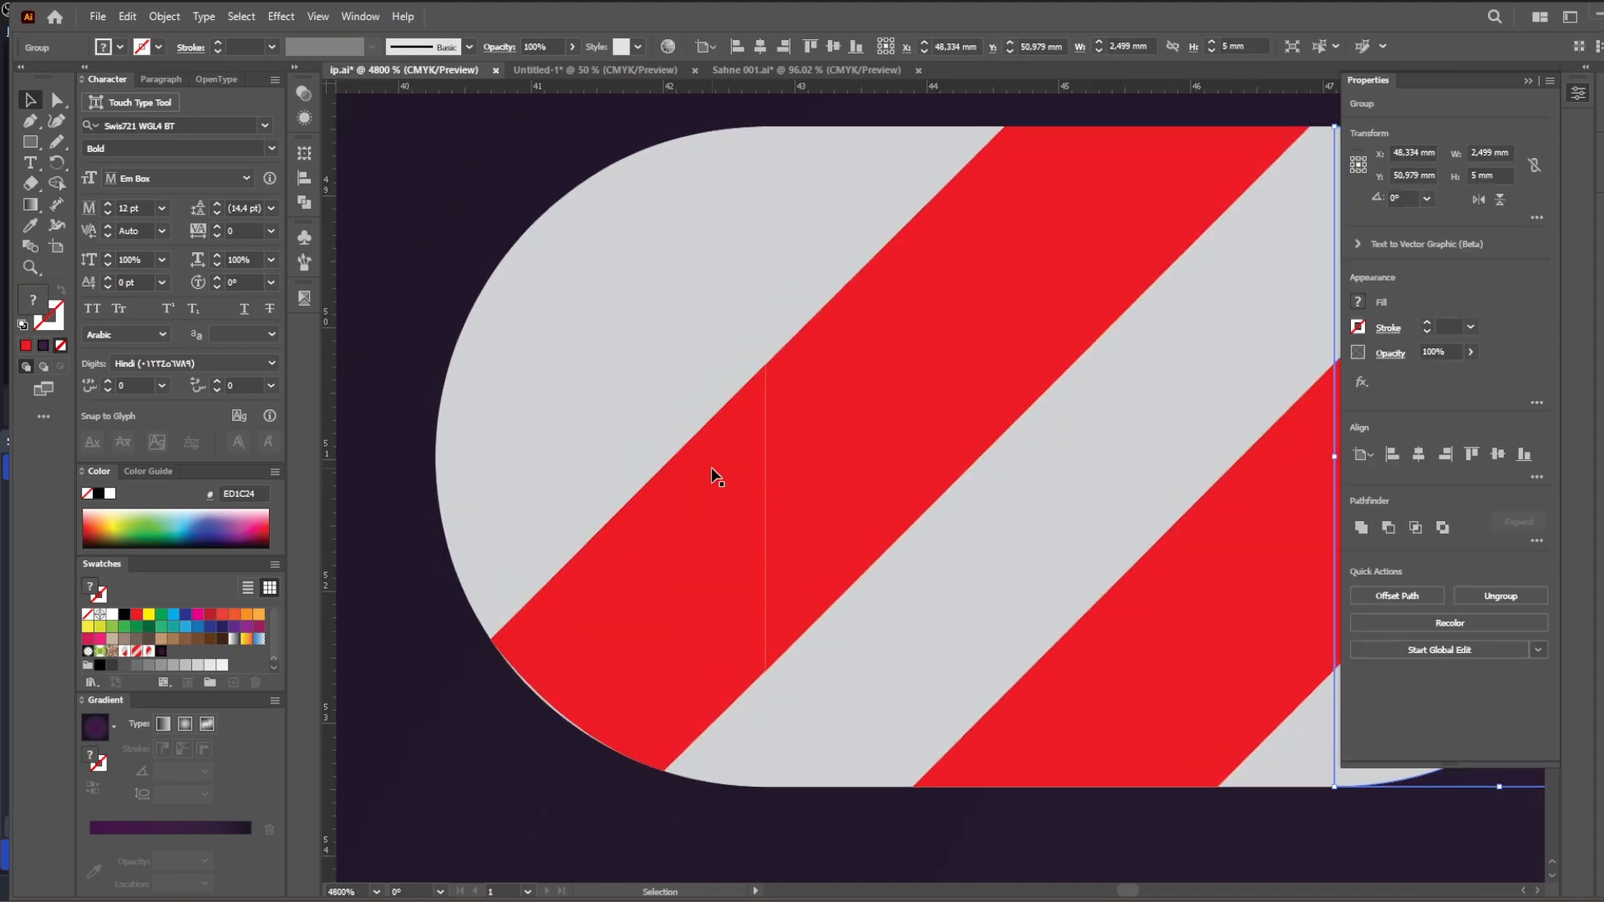
pyautogui.moveTo(710, 471); pyautogui.dragTo(565, 465)
pyautogui.hotkey('ctrl', 'z')
# Move the left end piece and the middle piece slightly left so all three striped pieces stand apart.
pyautogui.keyDown('ctrl'); pyautogui.keyDown('alt'); pyautogui.click(877, 496); pyautogui.keyUp('alt'); pyautogui.keyUp('ctrl')
pyautogui.keyDown('ctrl'); pyautogui.keyDown('alt'); pyautogui.click(869, 496); pyautogui.keyUp('alt'); pyautogui.keyUp('ctrl')
pyautogui.keyDown('ctrl'); pyautogui.keyDown('alt'); pyautogui.click(869, 496); pyautogui.keyUp('alt'); pyautogui.keyUp('ctrl')
pyautogui.keyDown('ctrl'); pyautogui.keyDown('alt'); pyautogui.click(869, 496); pyautogui.keyUp('alt'); pyautogui.keyUp('ctrl')
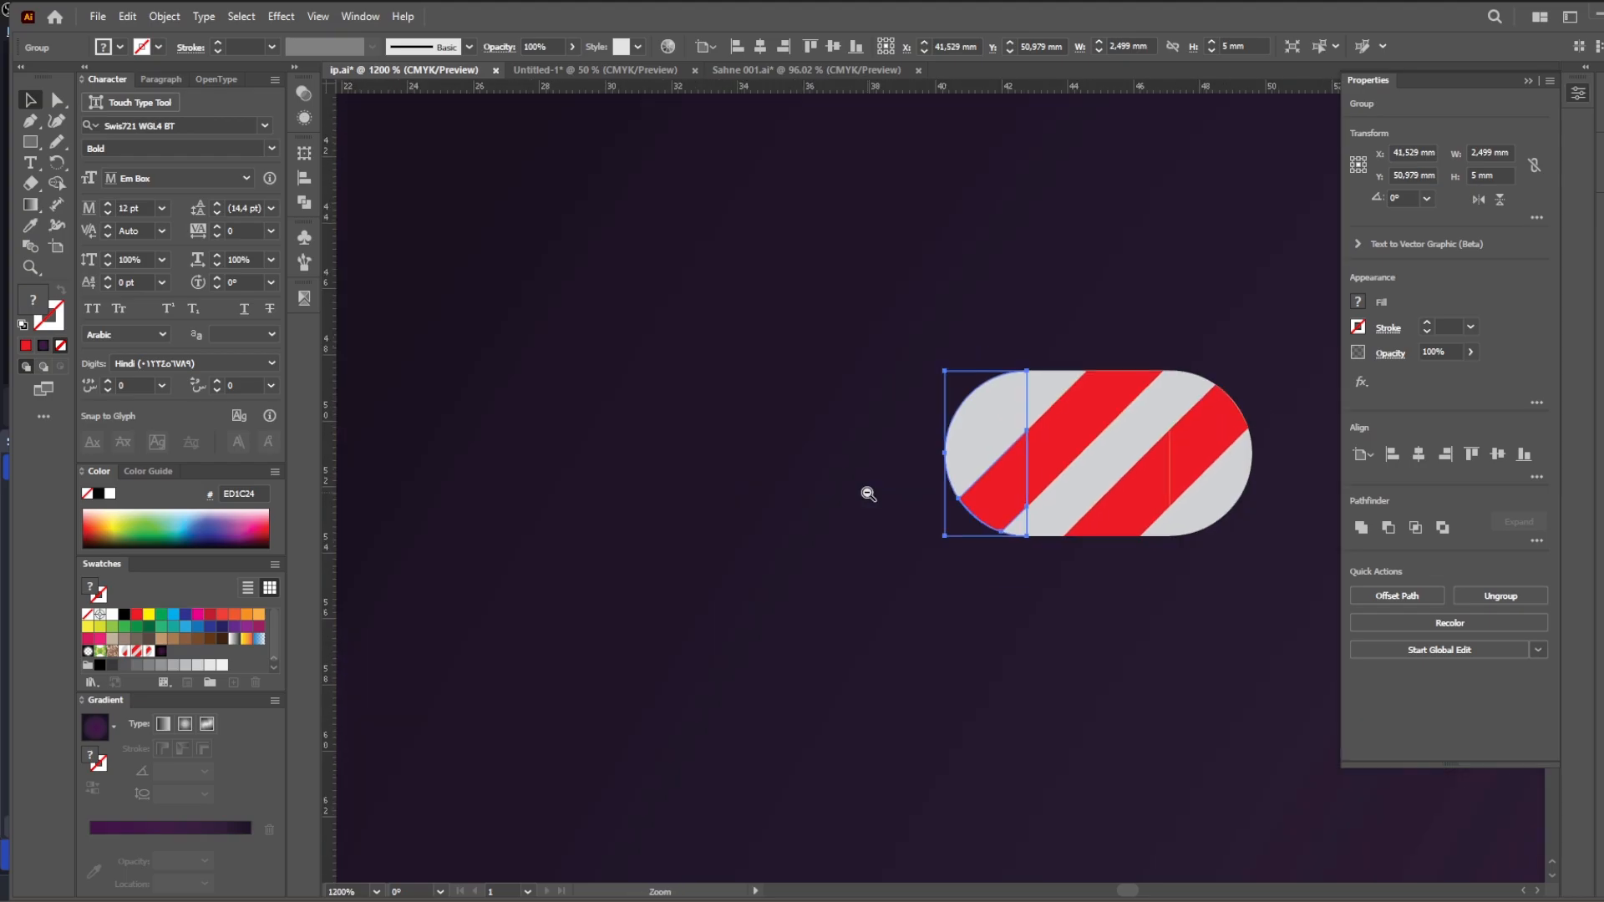
pyautogui.moveTo(1032, 493); pyautogui.dragTo(691, 487)
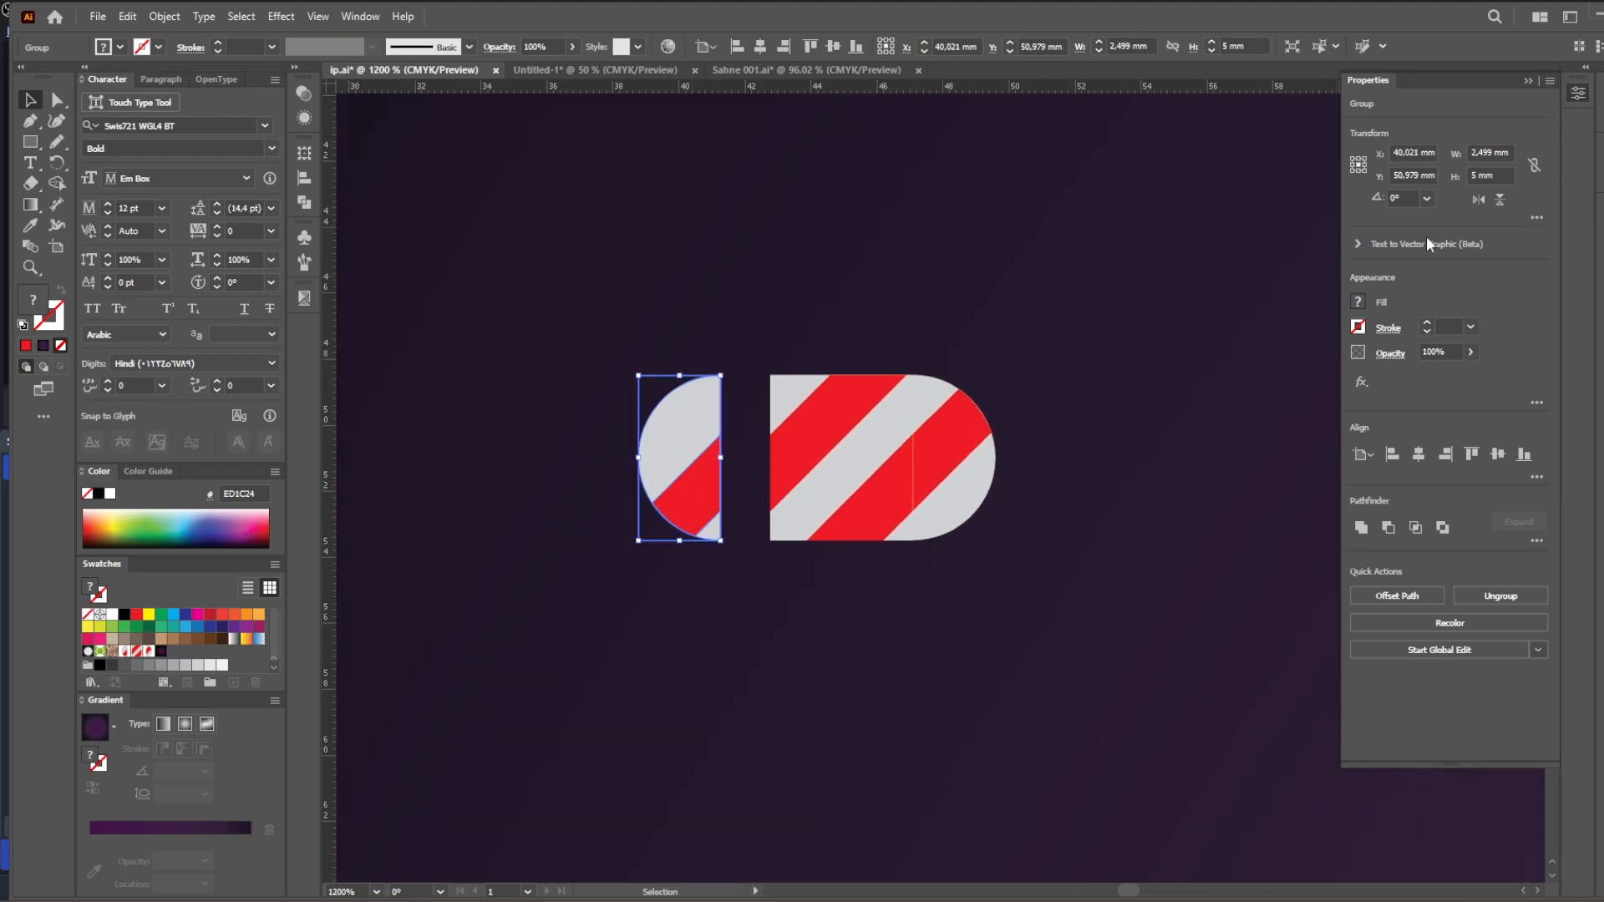
pyautogui.doubleClick(1480, 153)
pyautogui.moveTo(840, 431); pyautogui.dragTo(824, 429)
pyautogui.click(945, 433)
pyautogui.click(860, 437)
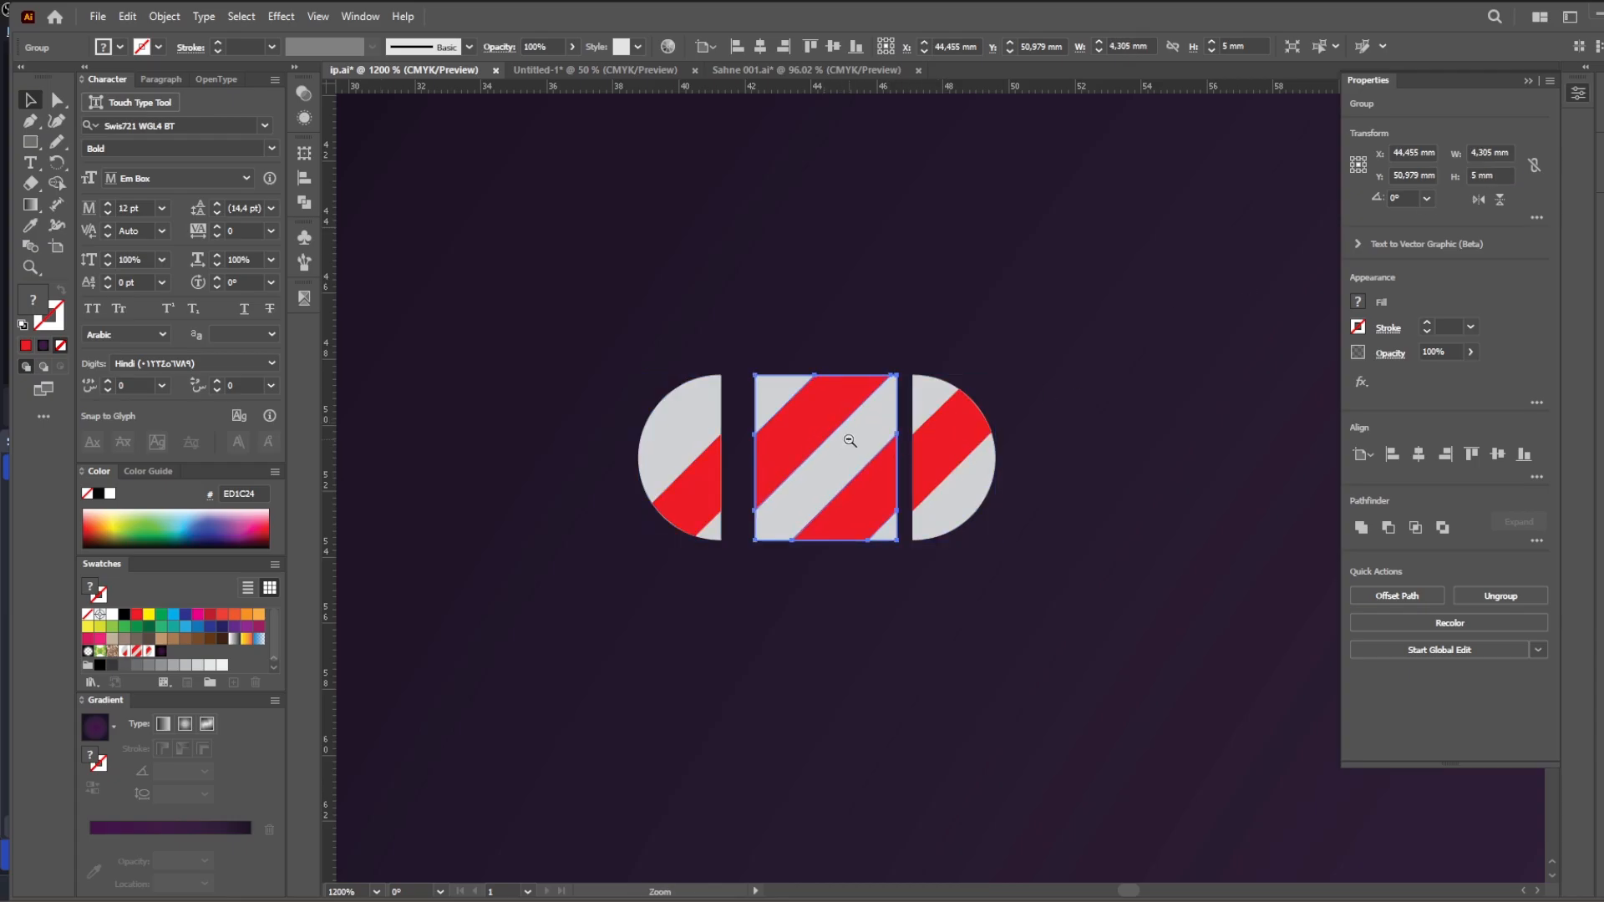
# Move the original set of striped pieces to the white margin at the artboard's upper-left corner and group it.
pyautogui.moveTo(1147, 587); pyautogui.dragTo(859, 441)
pyautogui.moveTo(1133, 552); pyautogui.dragTo(783, 444)
pyautogui.keyDown('alt'); pyautogui.click(783, 444); pyautogui.keyUp('alt')
pyautogui.moveTo(1265, 598); pyautogui.dragTo(609, 430)
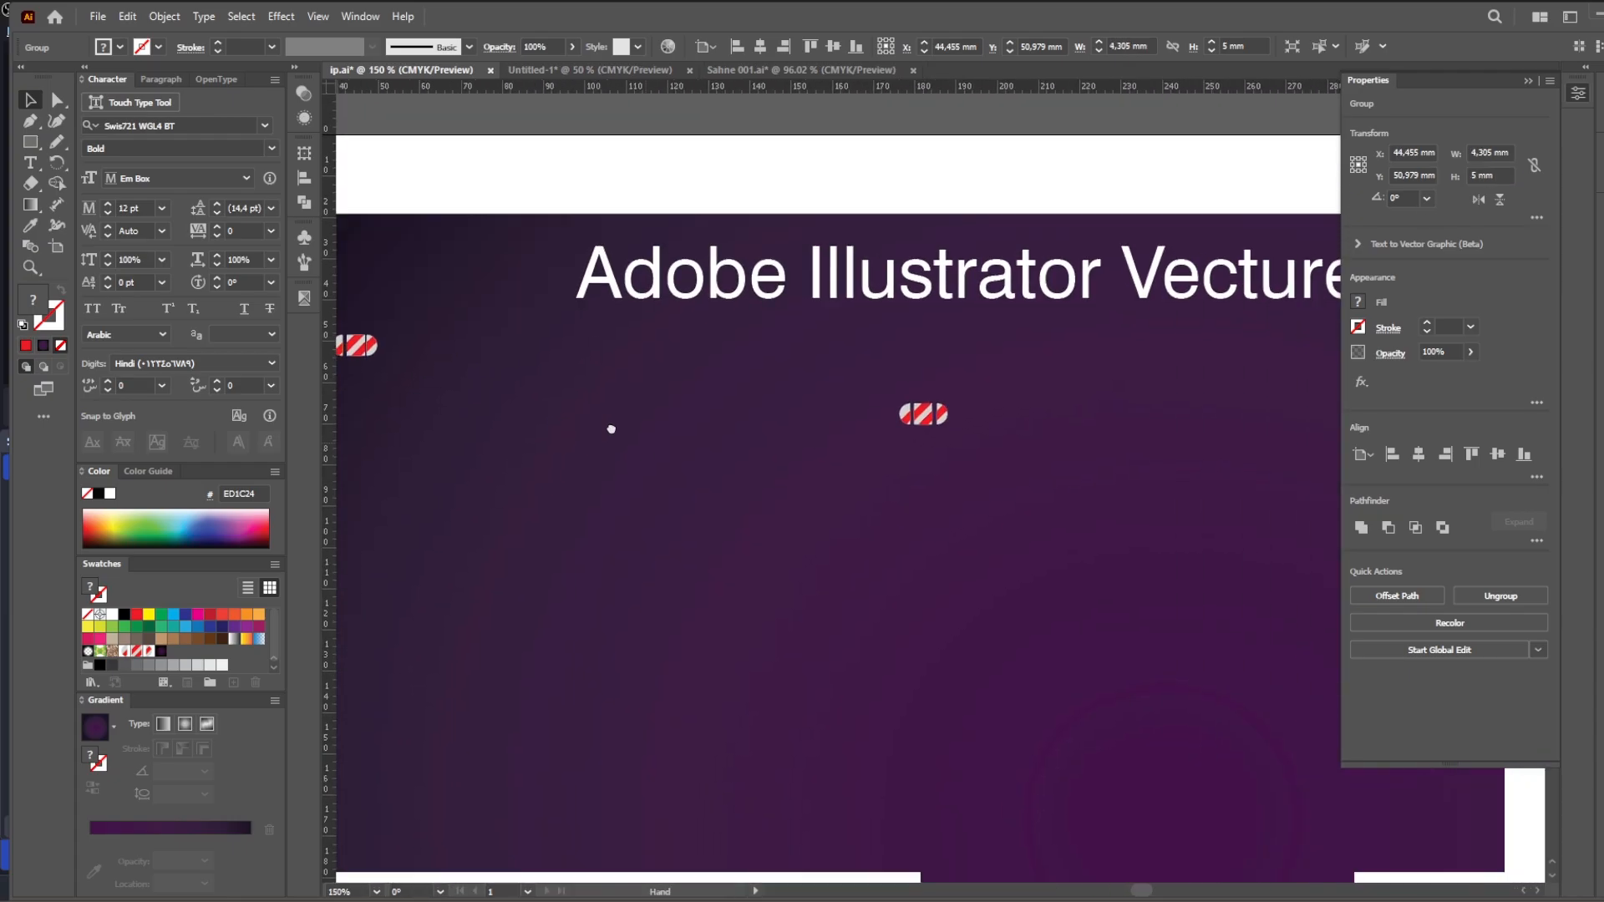
pyautogui.moveTo(859, 483); pyautogui.dragTo(504, 178)
pyautogui.click(1190, 407)
pyautogui.click(1198, 424)
pyautogui.hotkey('ctrl', 'g')
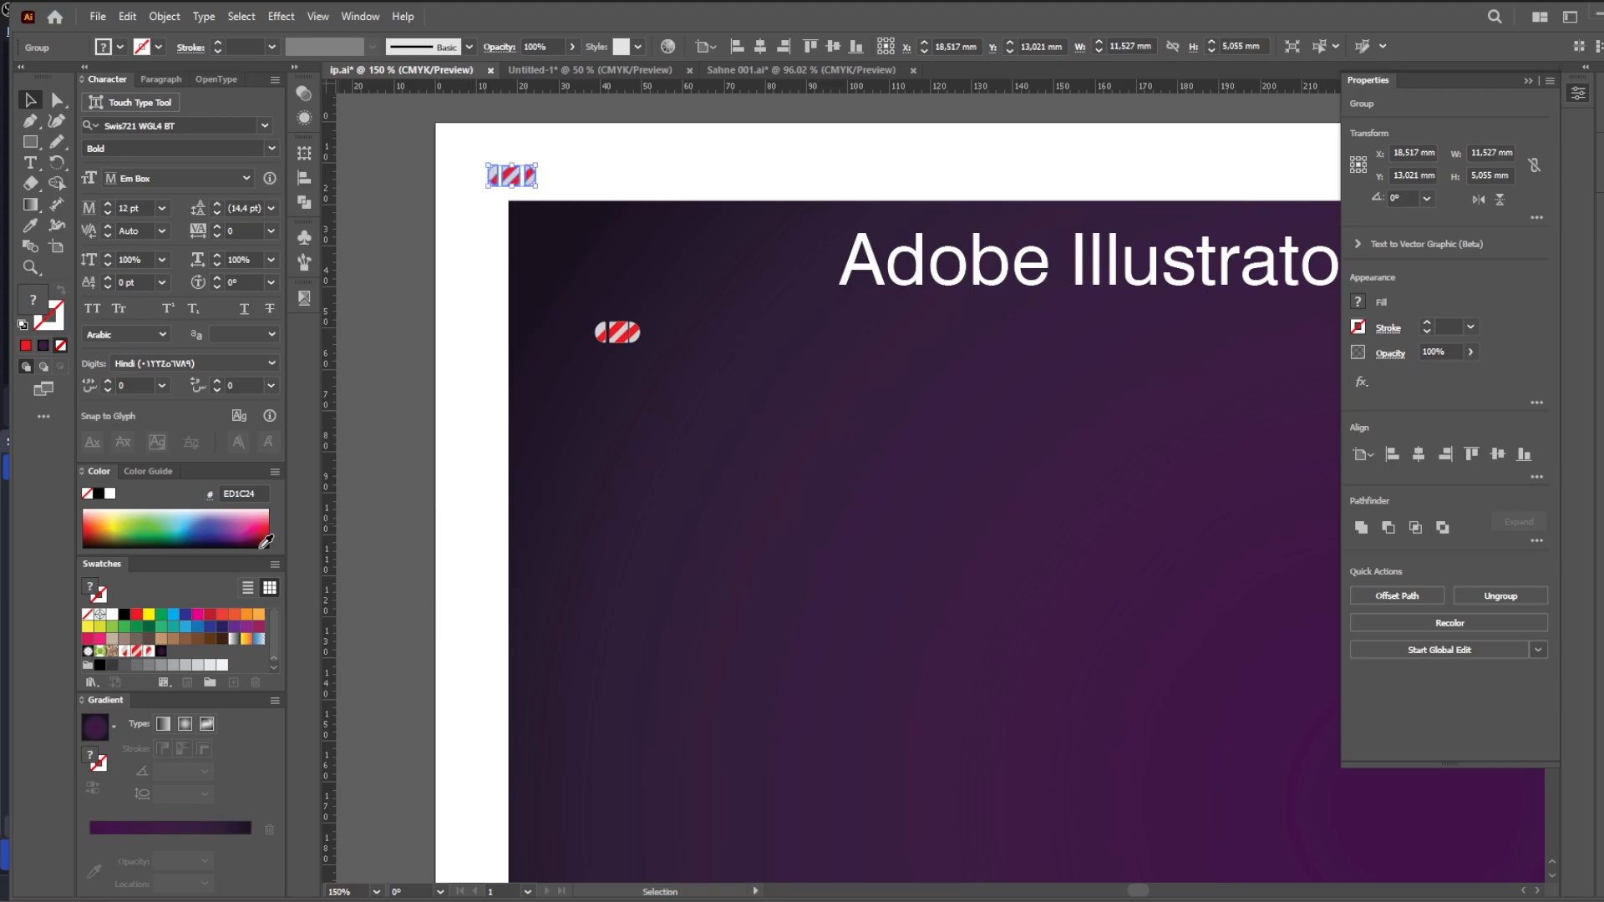
# Add the copied left end, middle and right end pieces to the swatches as three separate patterns.
pyautogui.click(603, 336)
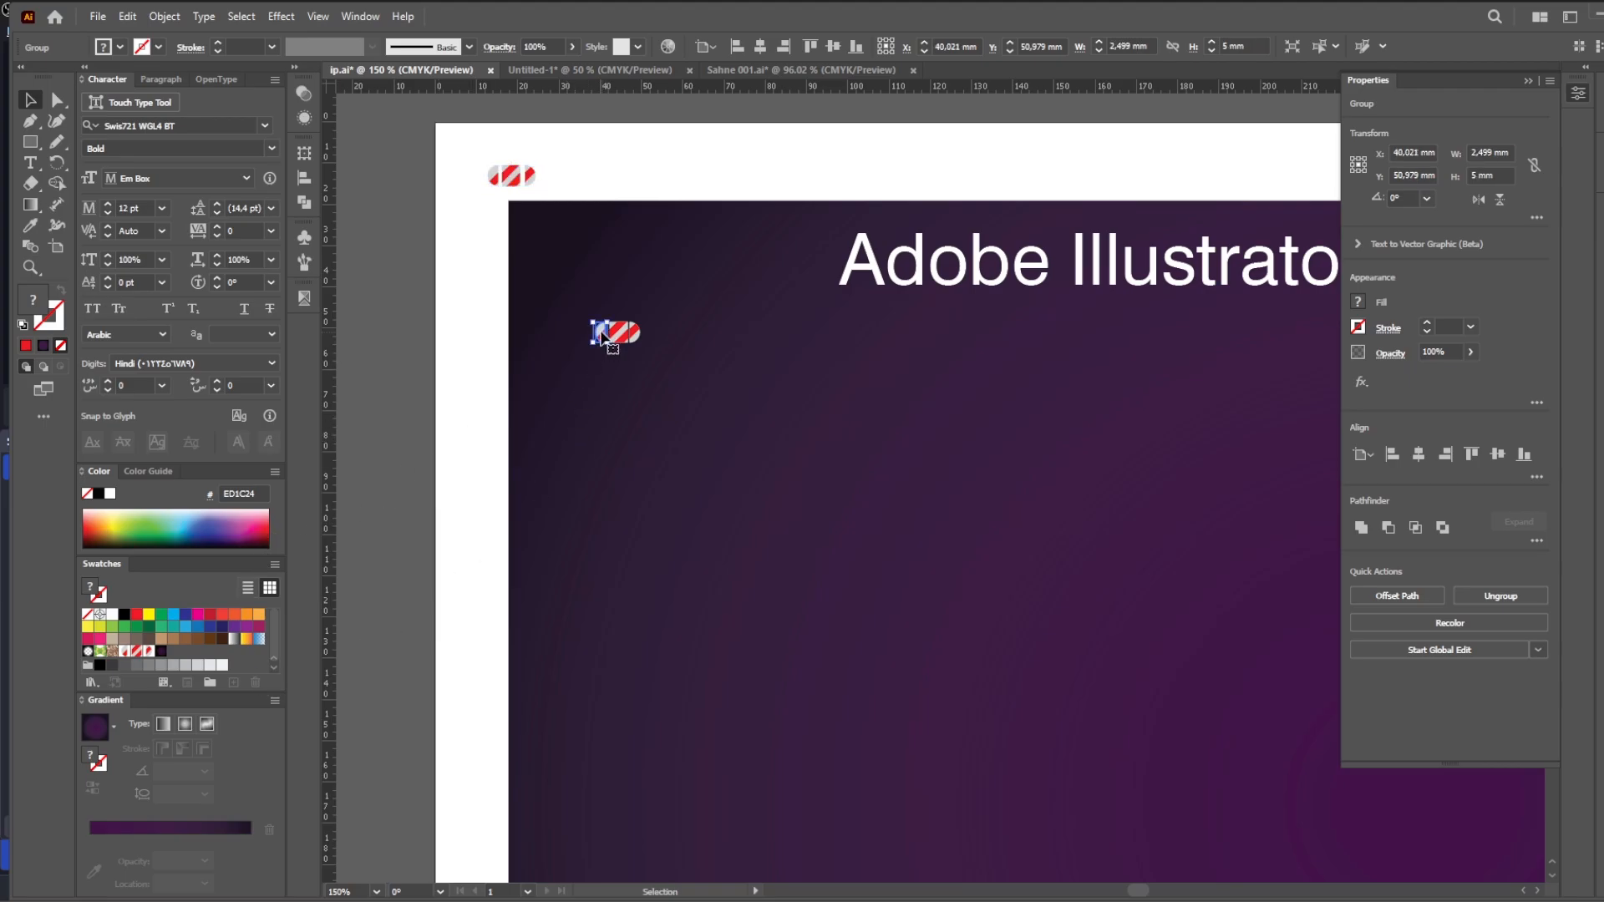
pyautogui.moveTo(426, 594); pyautogui.dragTo(201, 644)
pyautogui.moveTo(617, 341); pyautogui.dragTo(240, 660)
pyautogui.moveTo(635, 336); pyautogui.dragTo(245, 663)
pyautogui.click(667, 551)
# Start a new Pattern Brush from the middle striped piece.
pyautogui.hotkey('ctrl', 'alt', 'space')
pyautogui.keyDown('ctrl'); pyautogui.keyDown('alt'); pyautogui.click(923, 516); pyautogui.keyUp('alt'); pyautogui.keyUp('ctrl')
pyautogui.keyDown('ctrl'); pyautogui.keyDown('alt'); pyautogui.click(928, 520); pyautogui.keyUp('alt'); pyautogui.keyUp('ctrl')
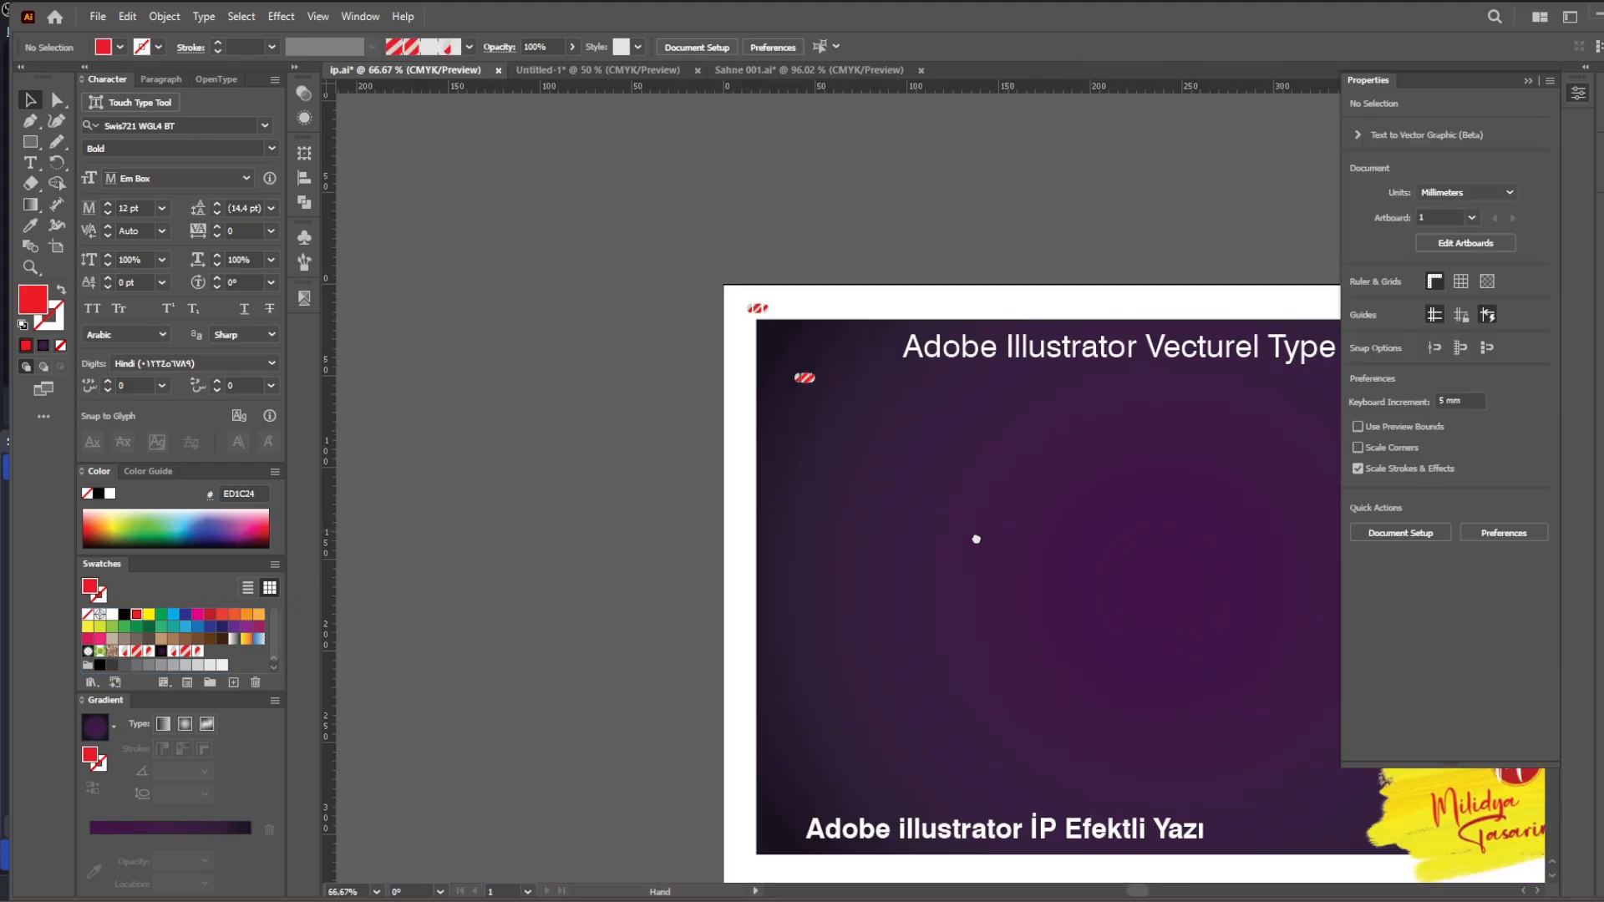
pyautogui.moveTo(1002, 532); pyautogui.dragTo(714, 456)
pyautogui.click(1528, 81)
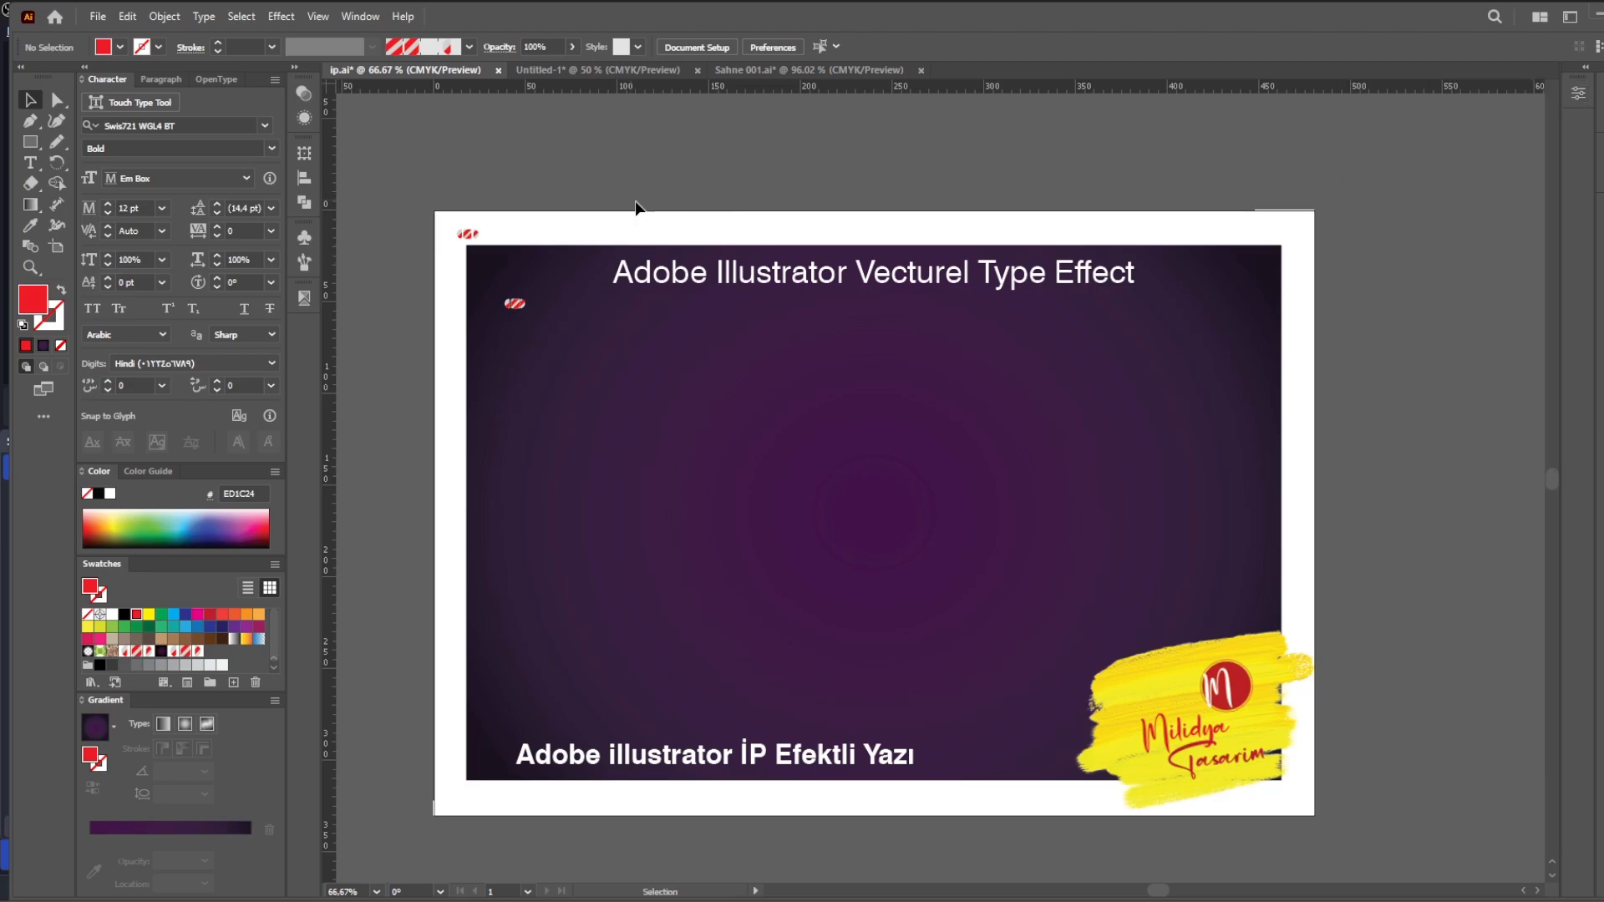
pyautogui.click(307, 263)
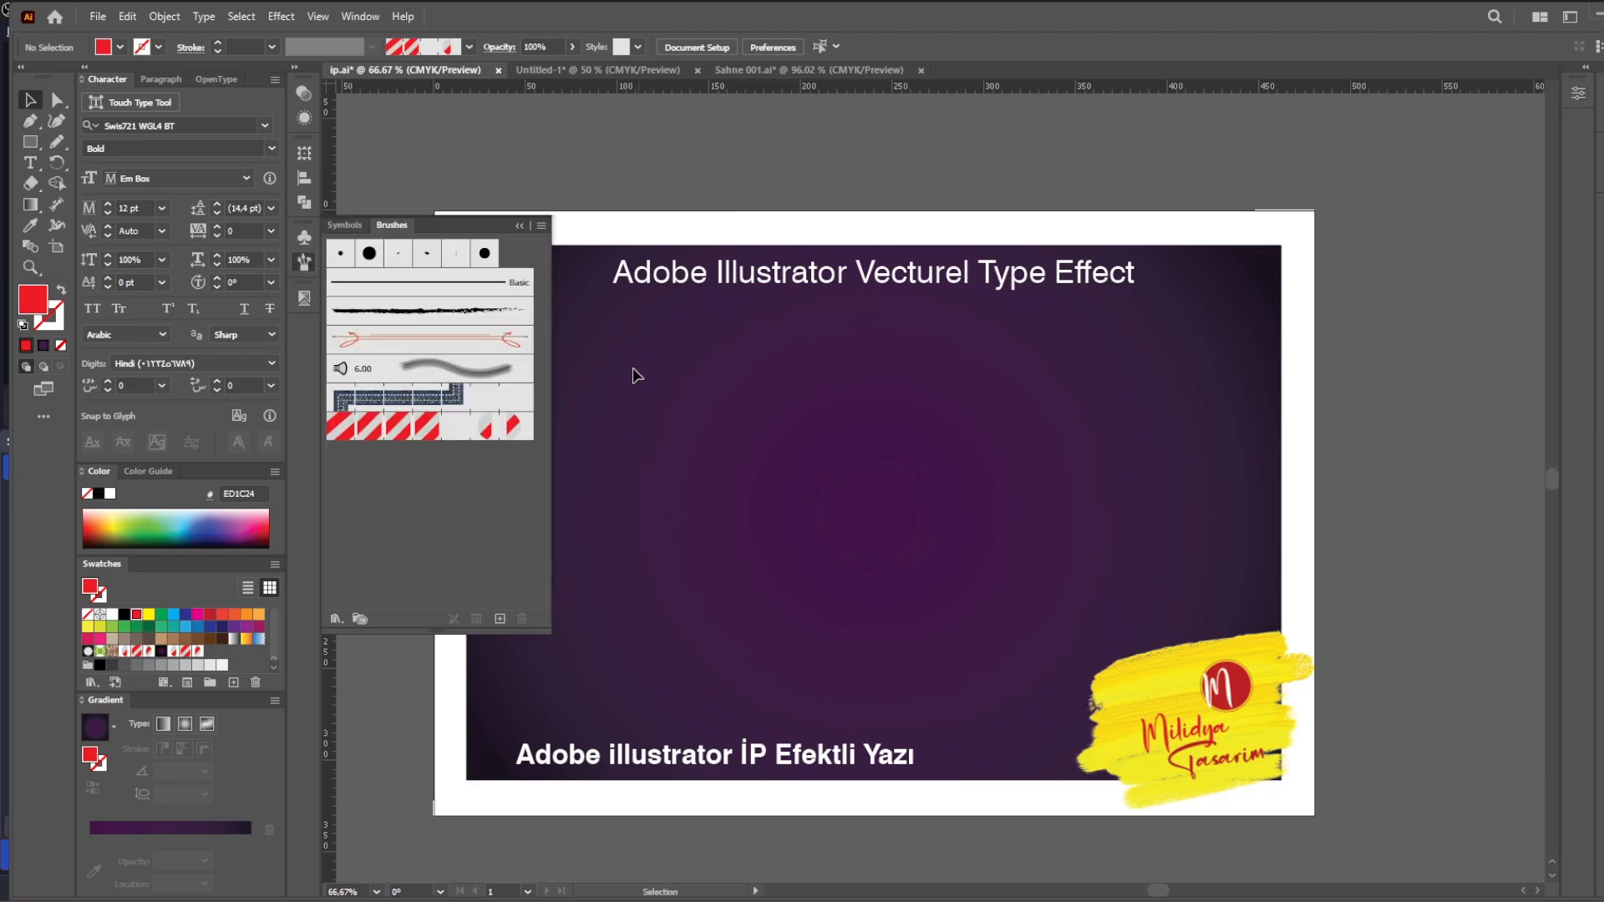
pyautogui.hscroll(-3, 786, 330)
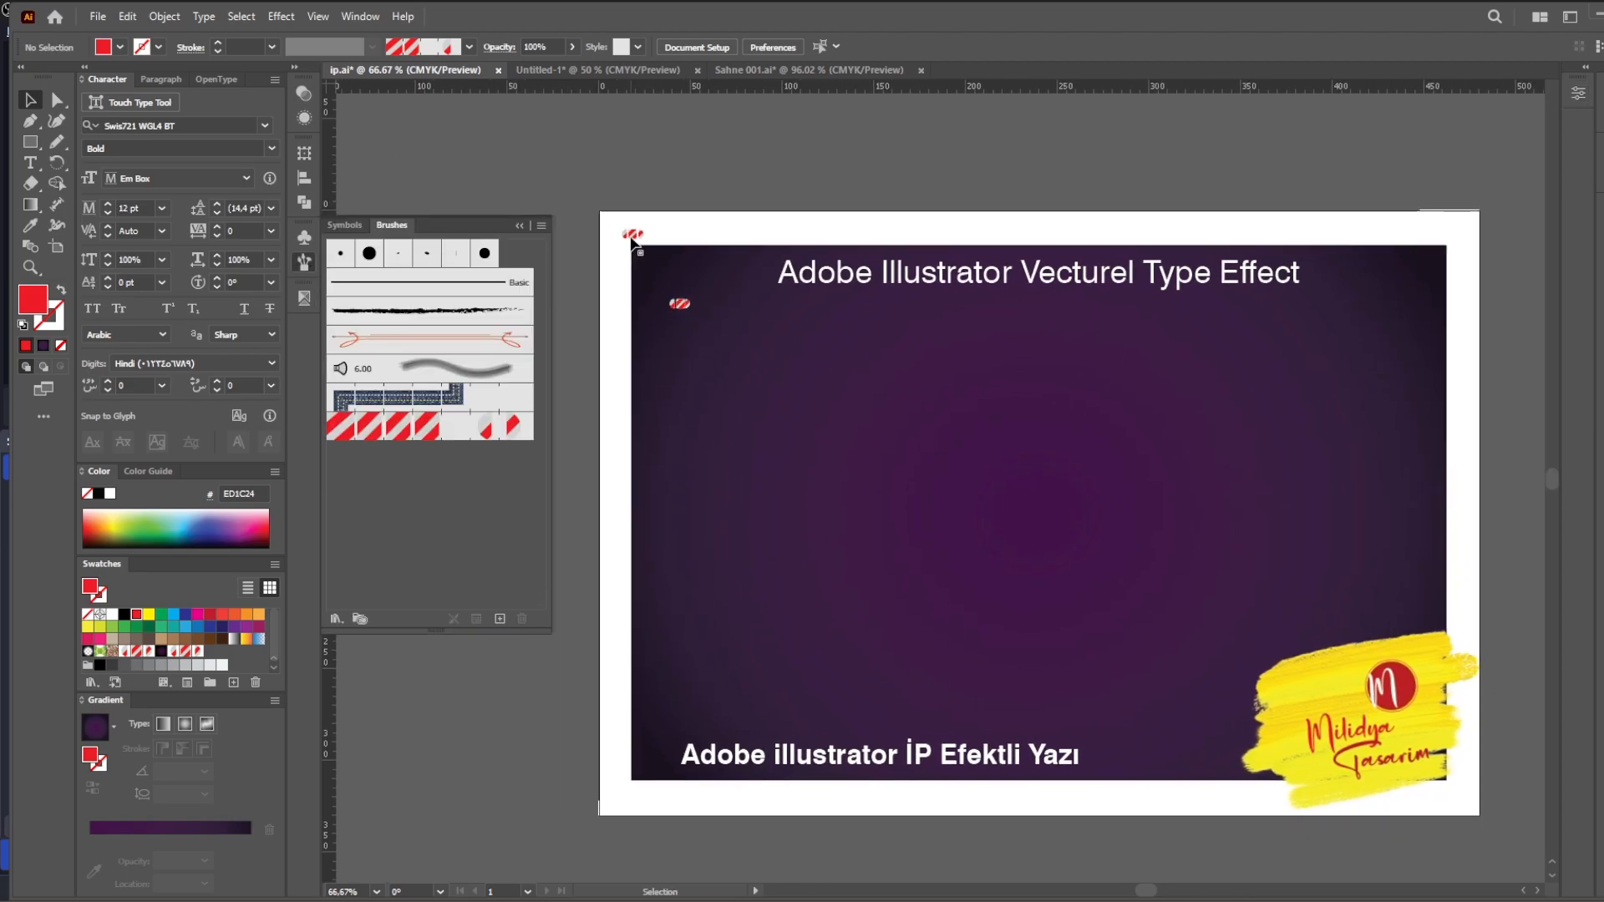
pyautogui.moveTo(631, 237)
pyautogui.mouseDown()
pyautogui.moveTo(638, 278)
pyautogui.moveTo(635, 237)
pyautogui.mouseUp()
pyautogui.moveTo(681, 307)
pyautogui.mouseDown()
pyautogui.moveTo(667, 435)
pyautogui.moveTo(504, 488)
pyautogui.mouseUp()
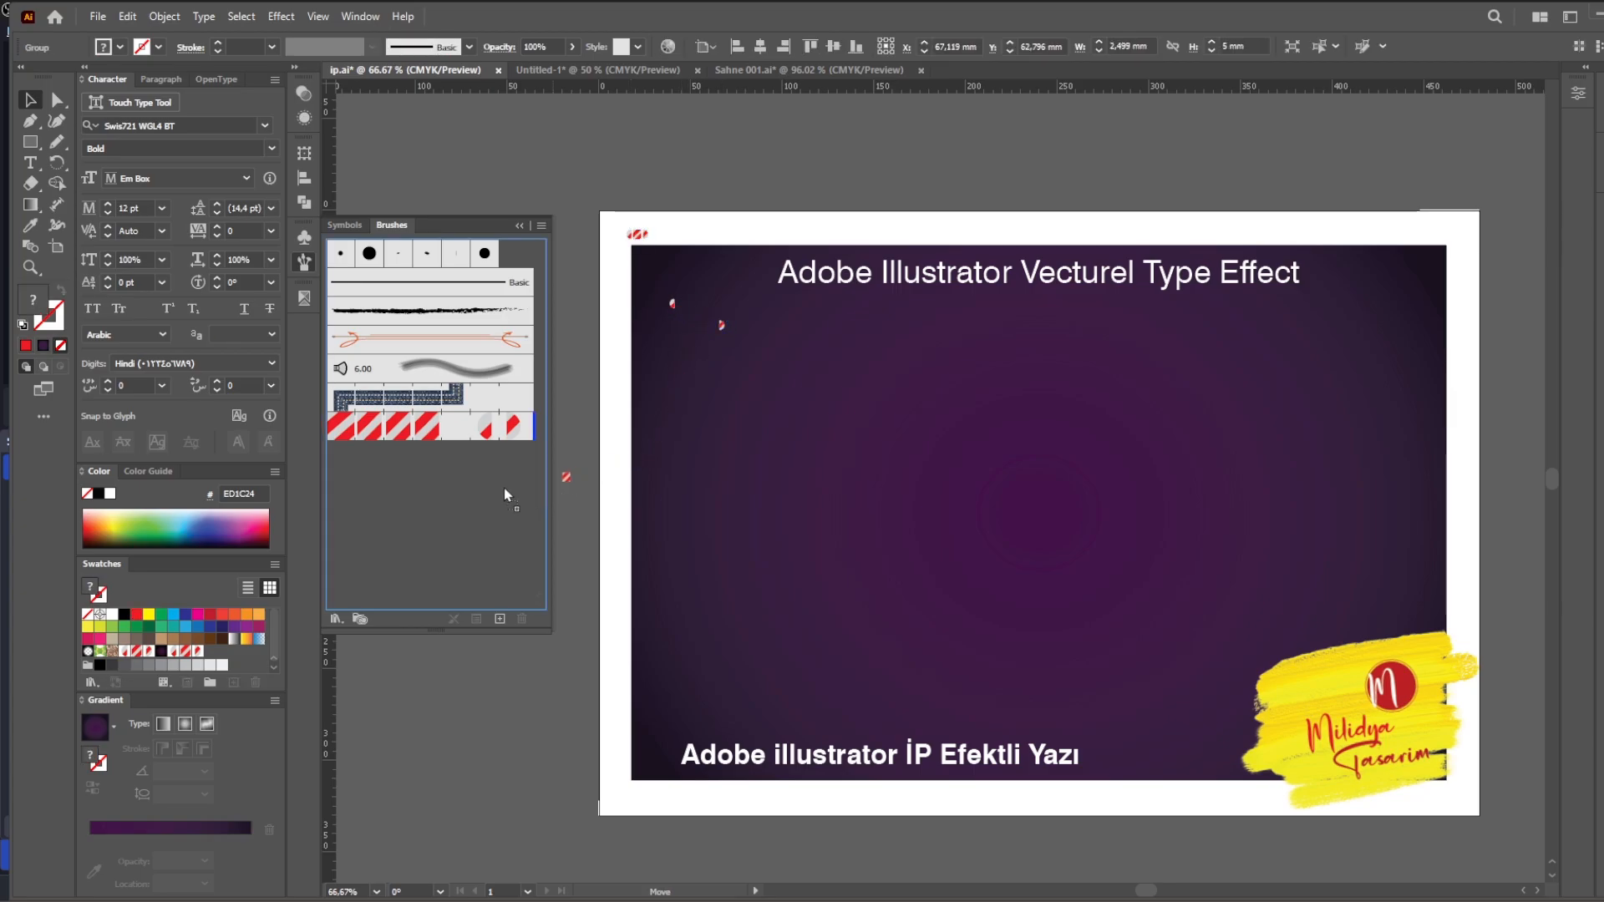
pyautogui.click(790, 548)
pyautogui.click(794, 583)
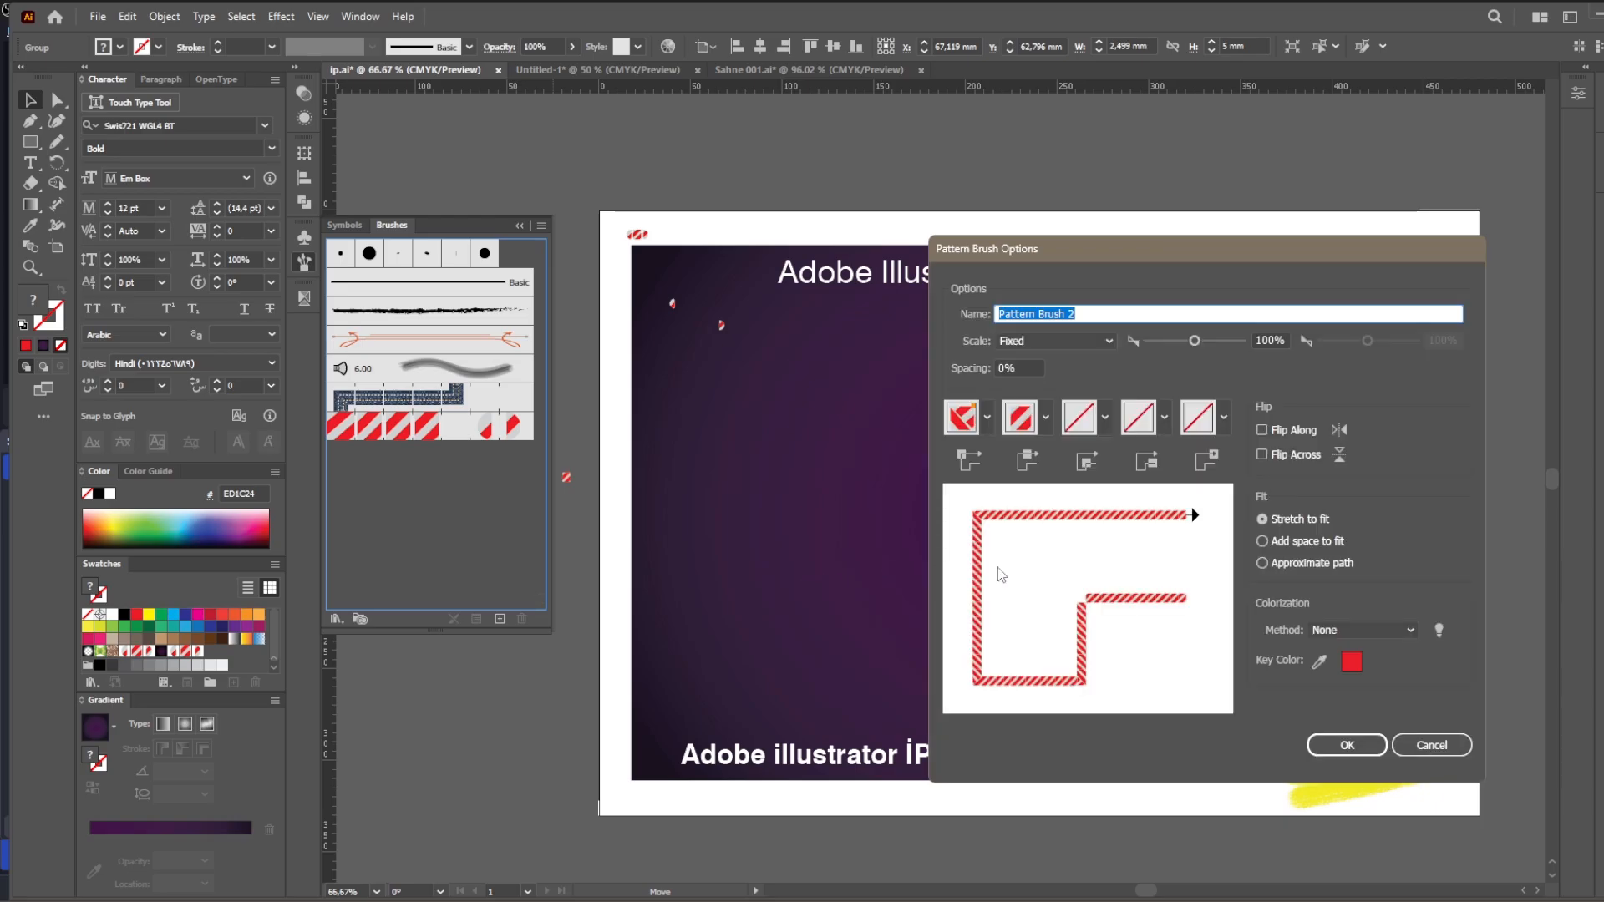
# Assign the left end swatch, New Pattern Swatch 1, as the start tile and the right end swatch as the end tile, and create the brush.
pyautogui.click(1161, 418)
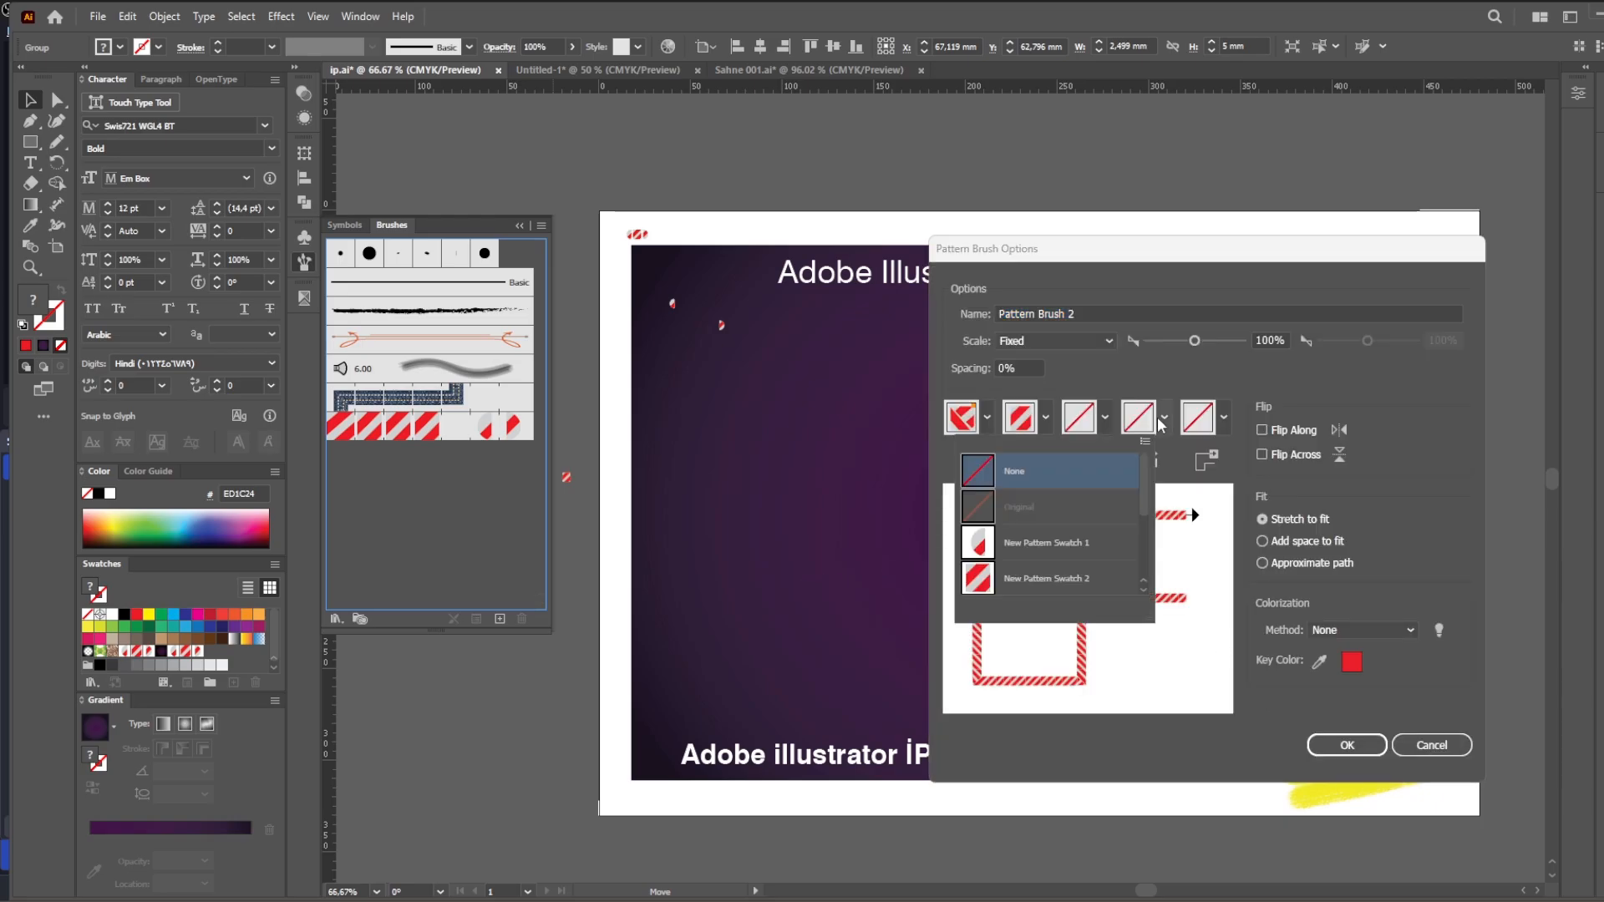
pyautogui.click(1082, 538)
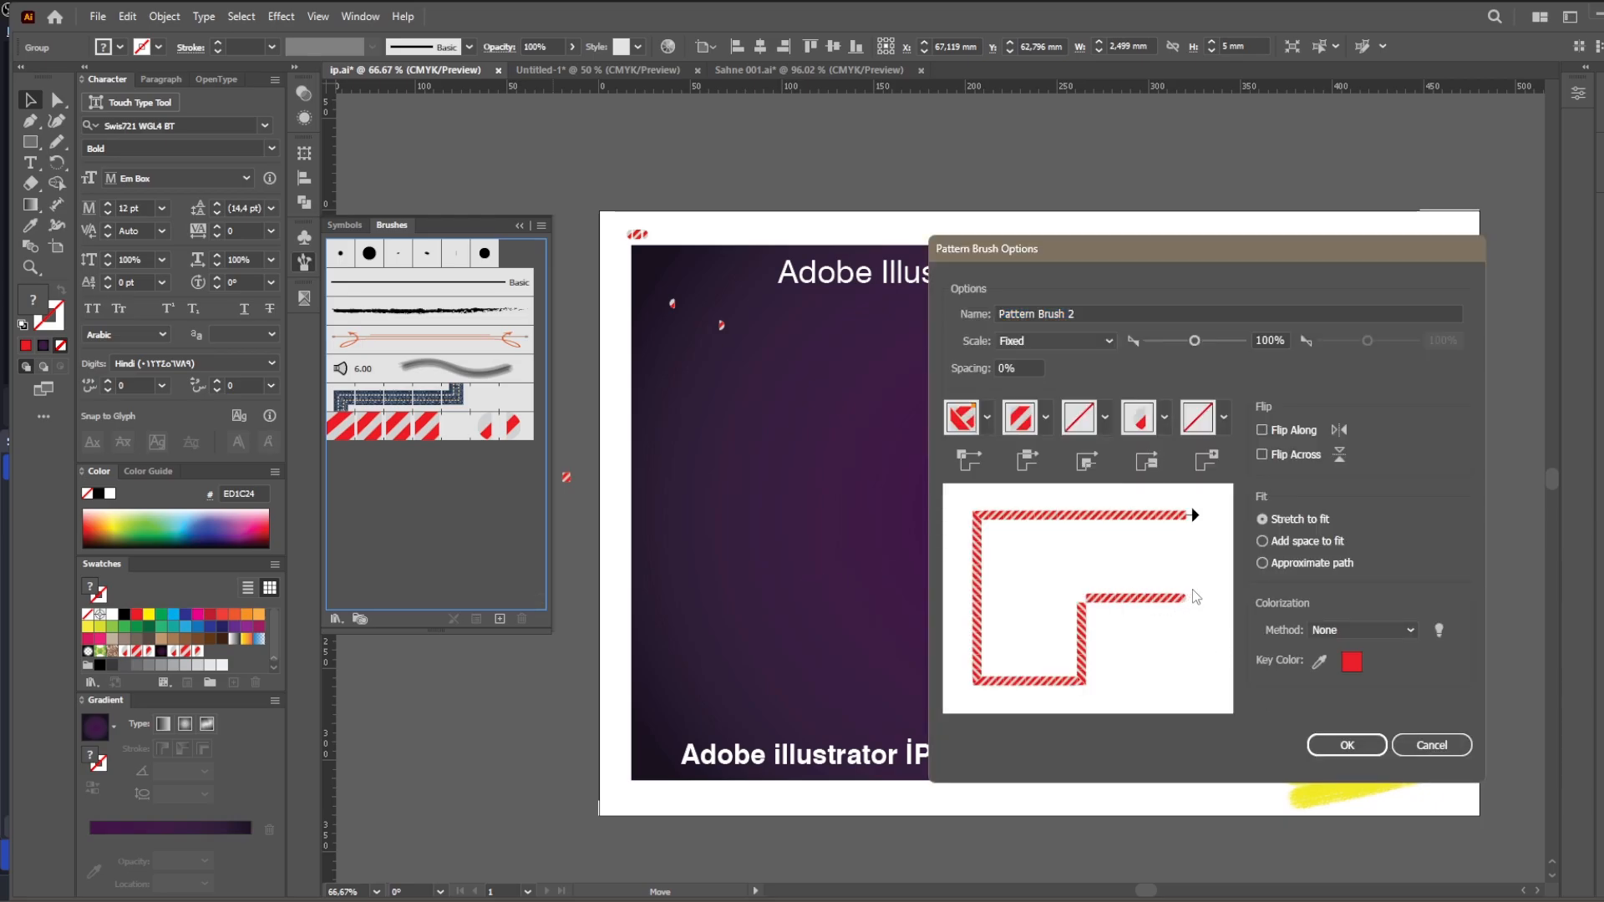
pyautogui.click(1225, 420)
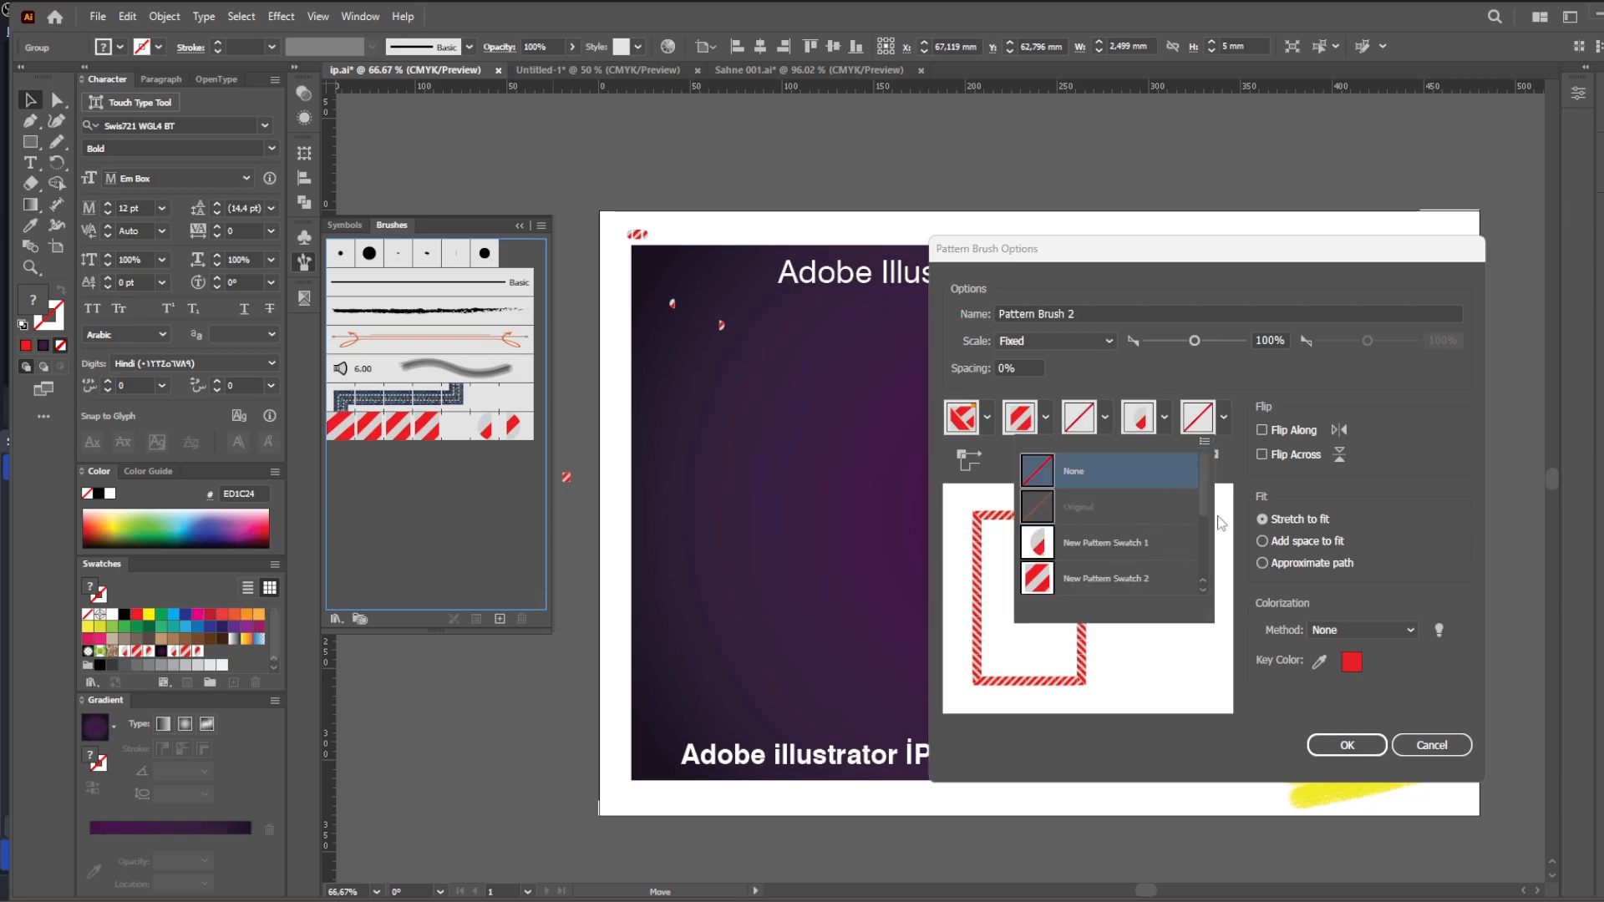
pyautogui.click(1158, 542)
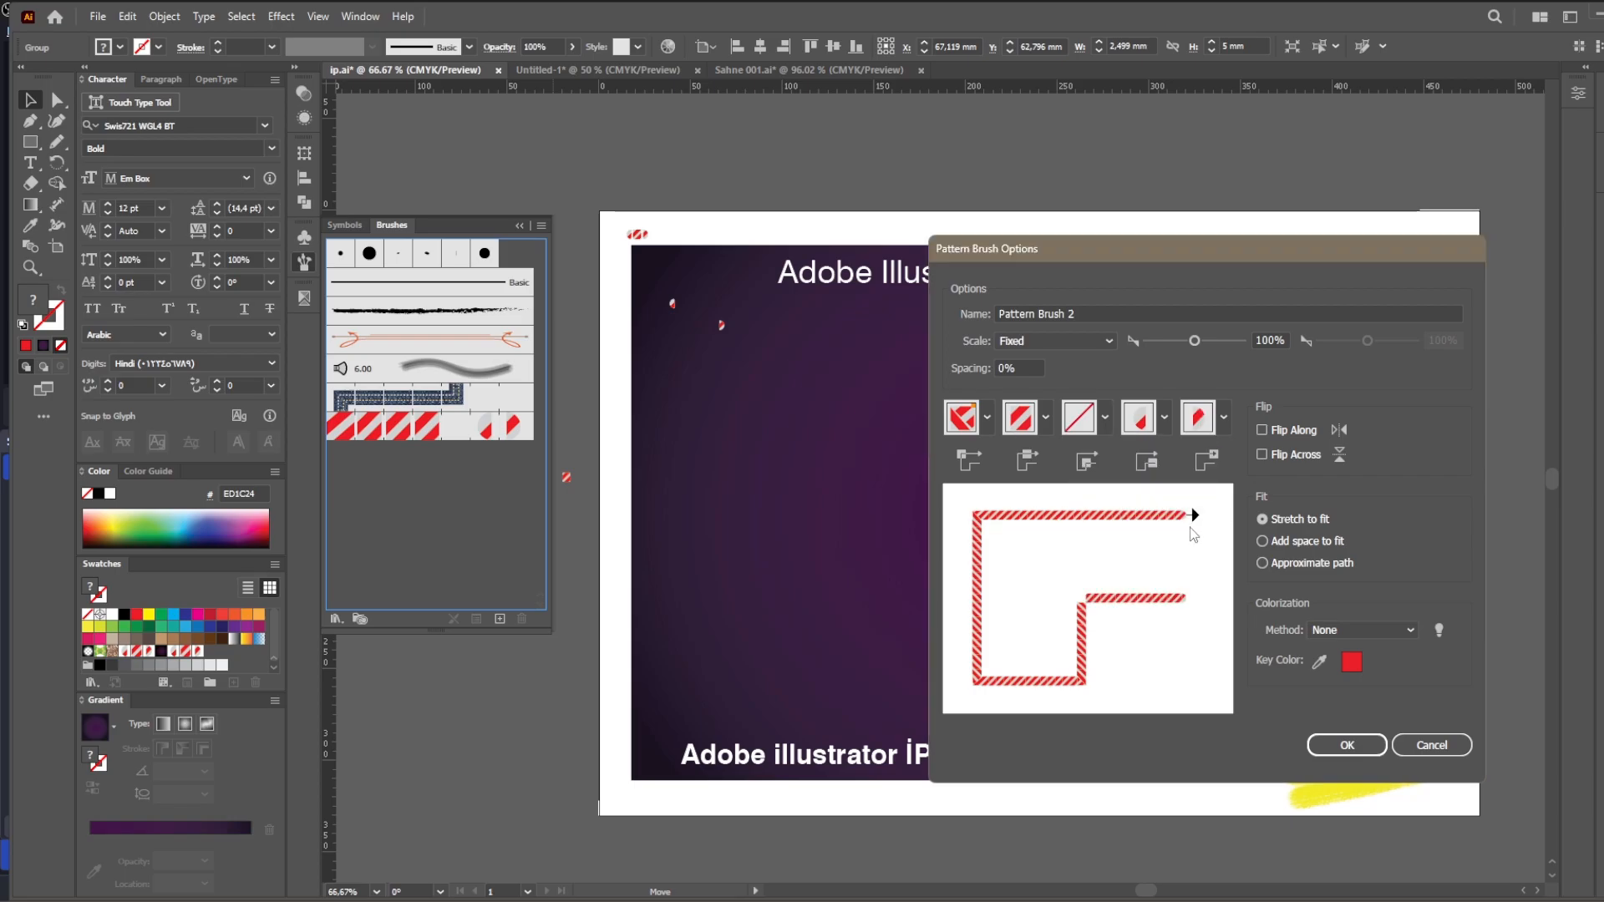
pyautogui.click(1347, 745)
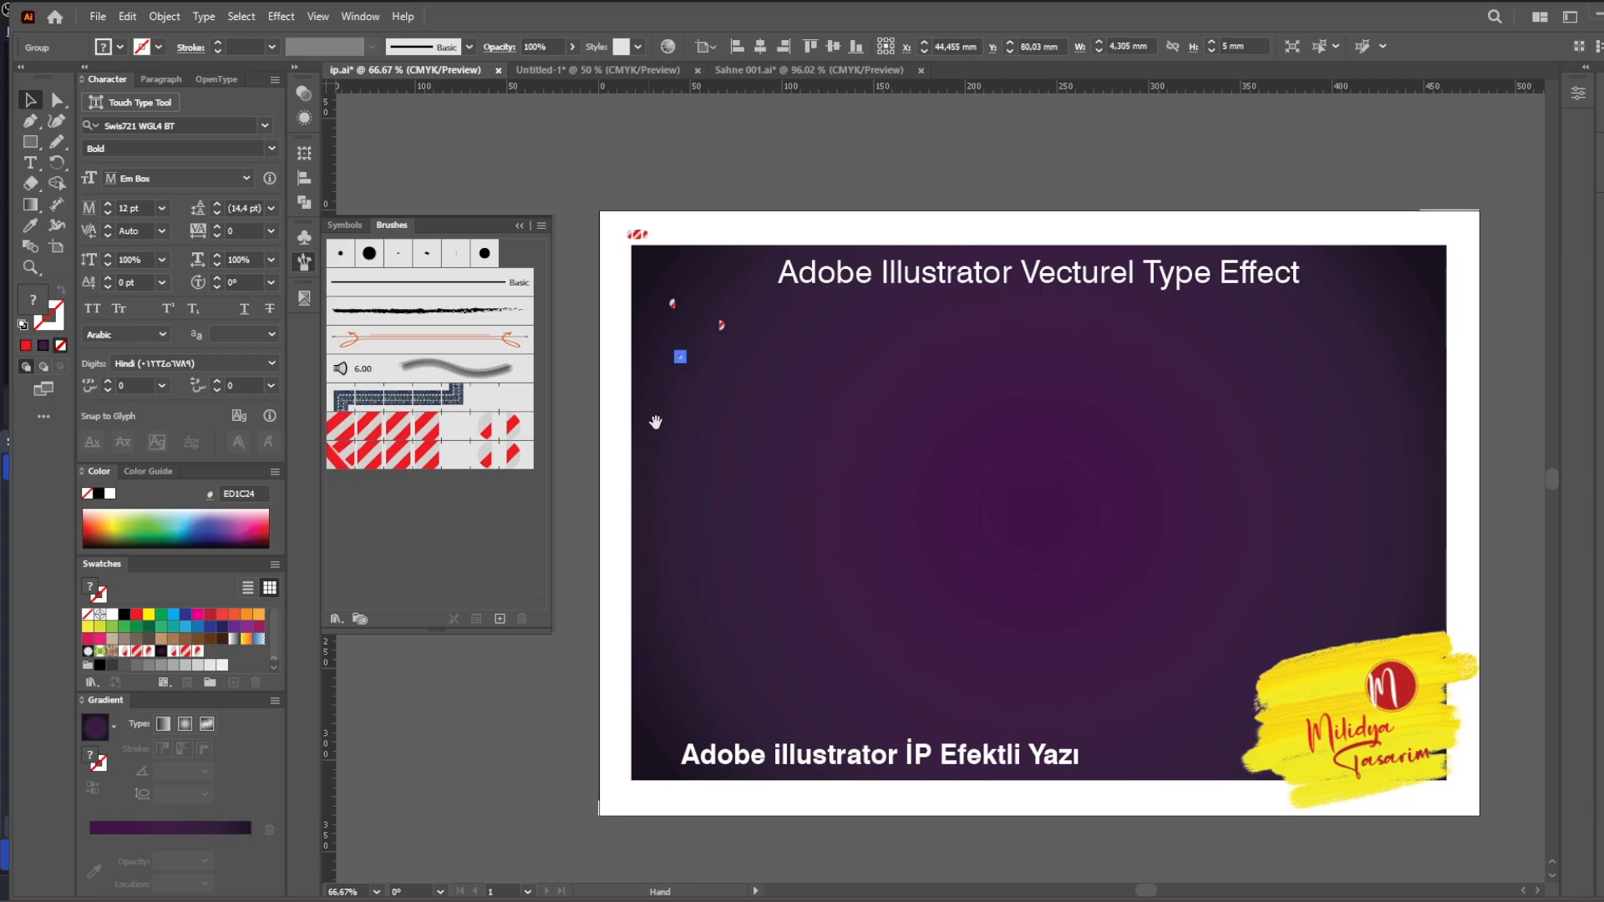
# Delete the three loose striped pieces from the purple background and put the brushes list away.
pyautogui.moveTo(735, 292); pyautogui.dragTo(646, 378)
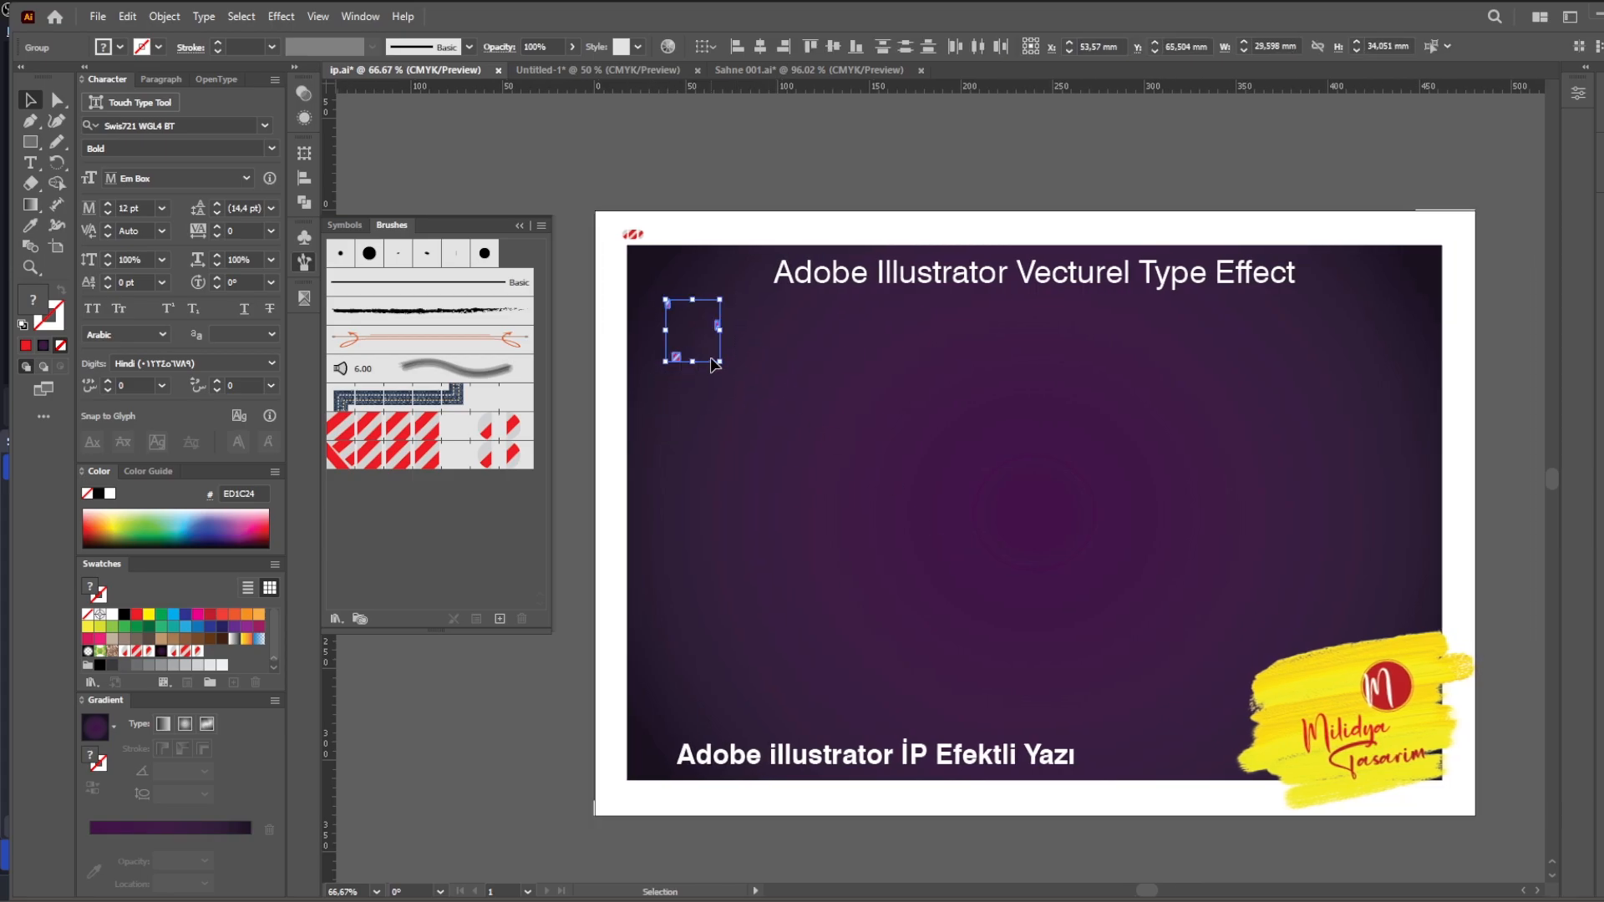
pyautogui.press('Delete')
pyautogui.moveTo(958, 444); pyautogui.dragTo(902, 441)
pyautogui.click(519, 226)
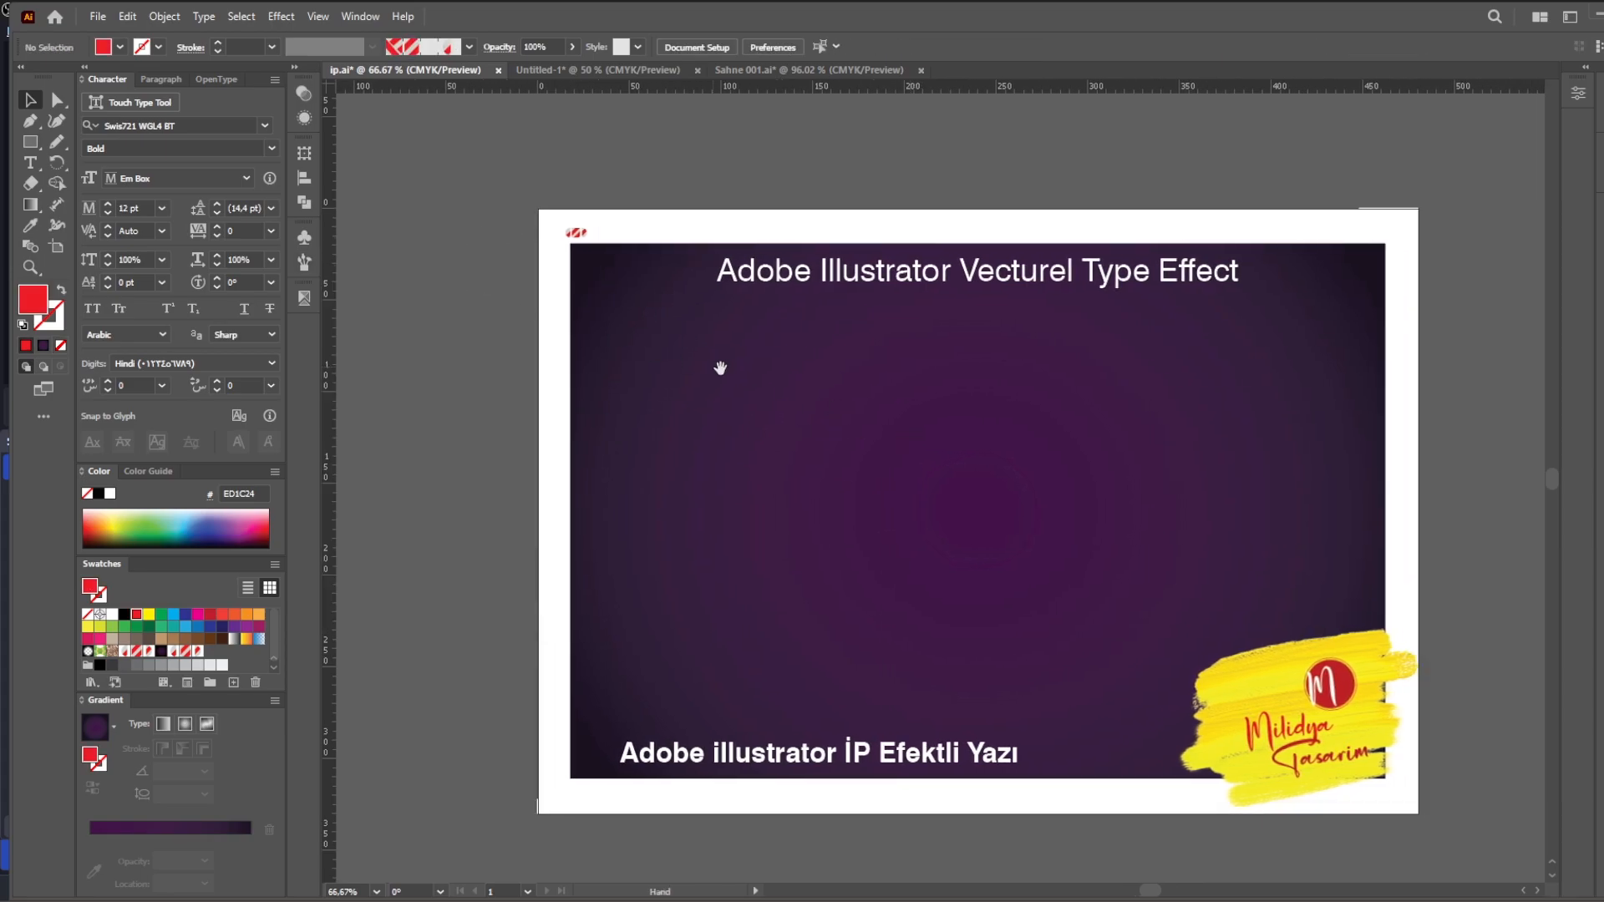
# Draw a trial freehand stroke across the purple background with the Pencil tool and delete it.
pyautogui.moveTo(722, 369); pyautogui.dragTo(589, 343)
pyautogui.moveTo(411, 202); pyautogui.dragTo(1338, 785)
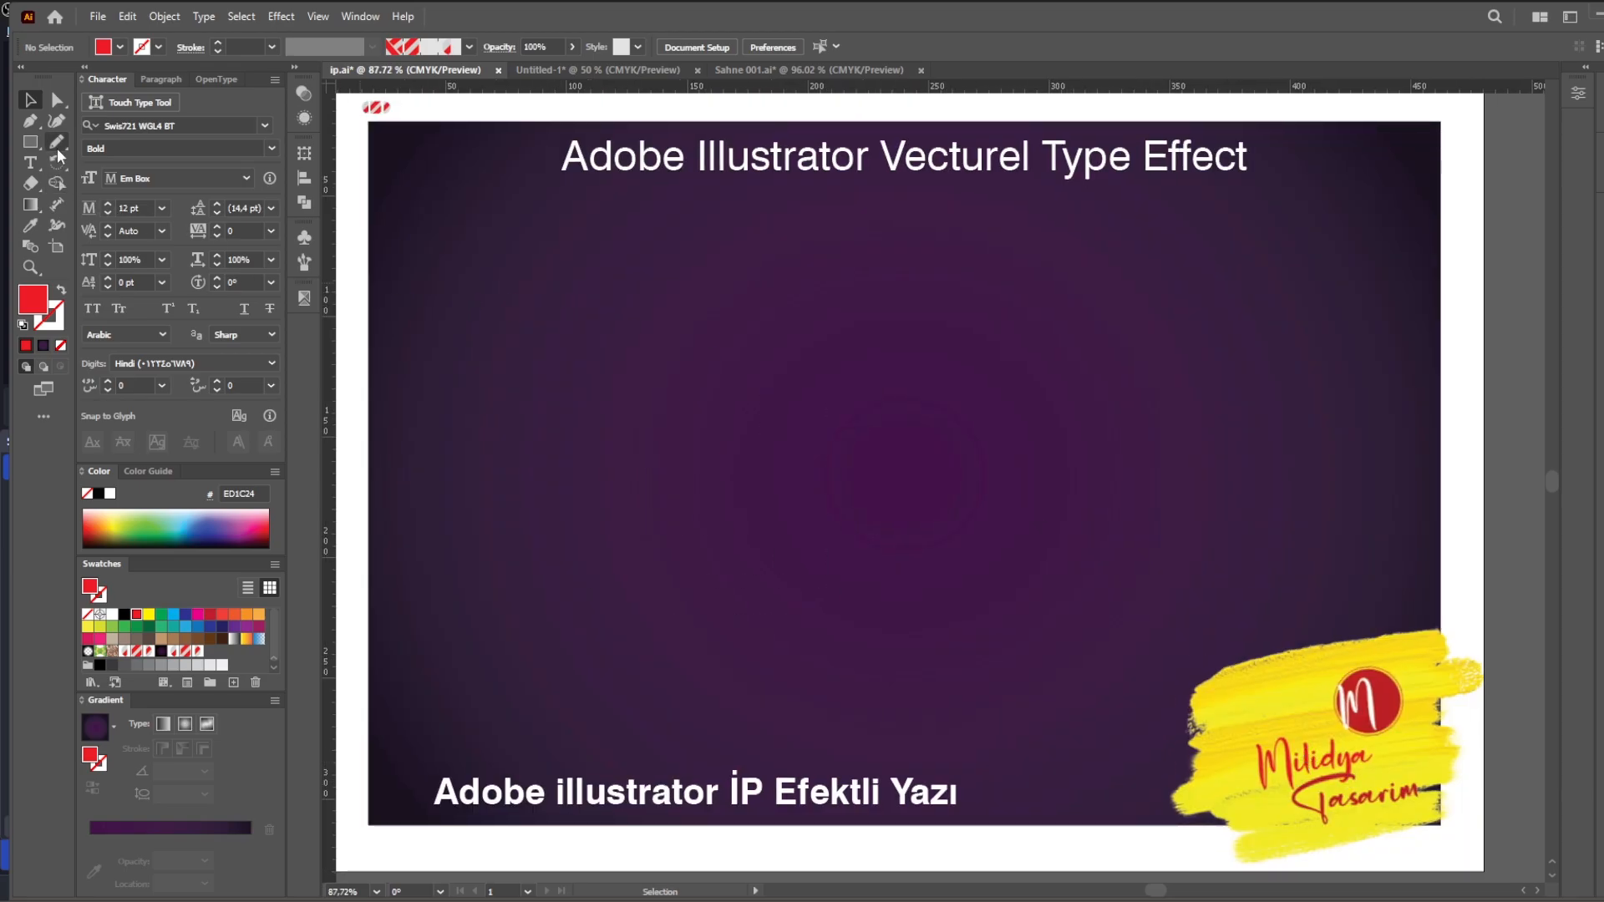
pyautogui.click(56, 142)
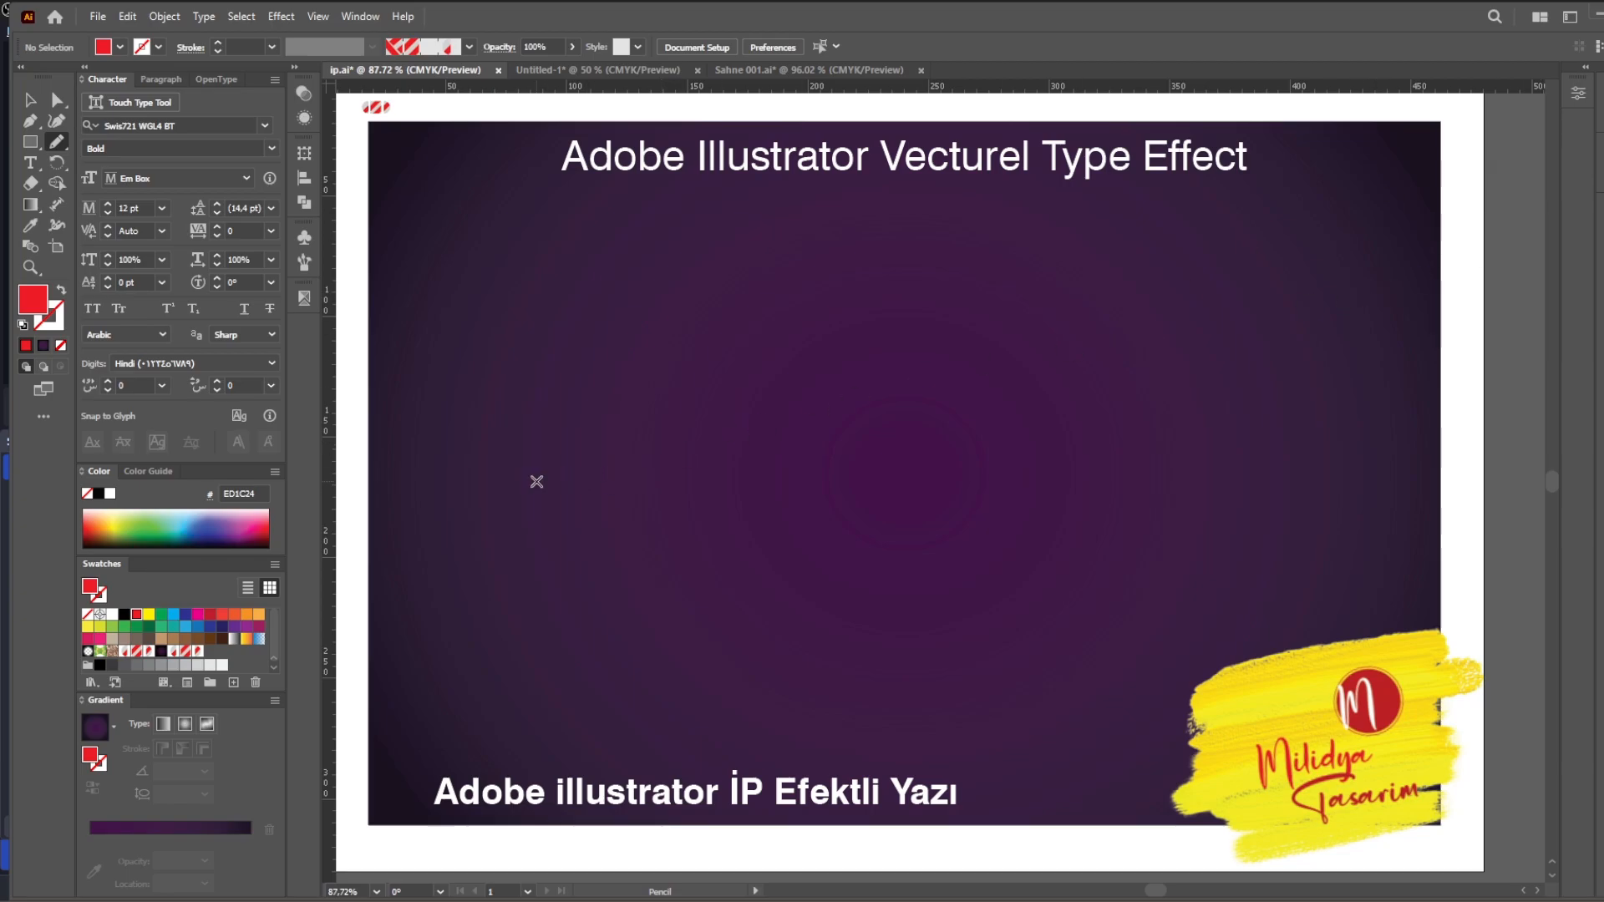
pyautogui.moveTo(501, 415)
pyautogui.mouseDown()
pyautogui.moveTo(559, 583)
pyautogui.moveTo(928, 501)
pyautogui.moveTo(1101, 281)
pyautogui.moveTo(1049, 387)
pyautogui.moveTo(1056, 562)
pyautogui.moveTo(1029, 544)
pyautogui.mouseUp()
pyautogui.press('v')
pyautogui.press('Delete')
# Confirm the Pencil tool options with fidelity at Smooth and draw a looping freehand letter path about 256 mm wide and 129 mm high.
pyautogui.doubleClick(57, 144)
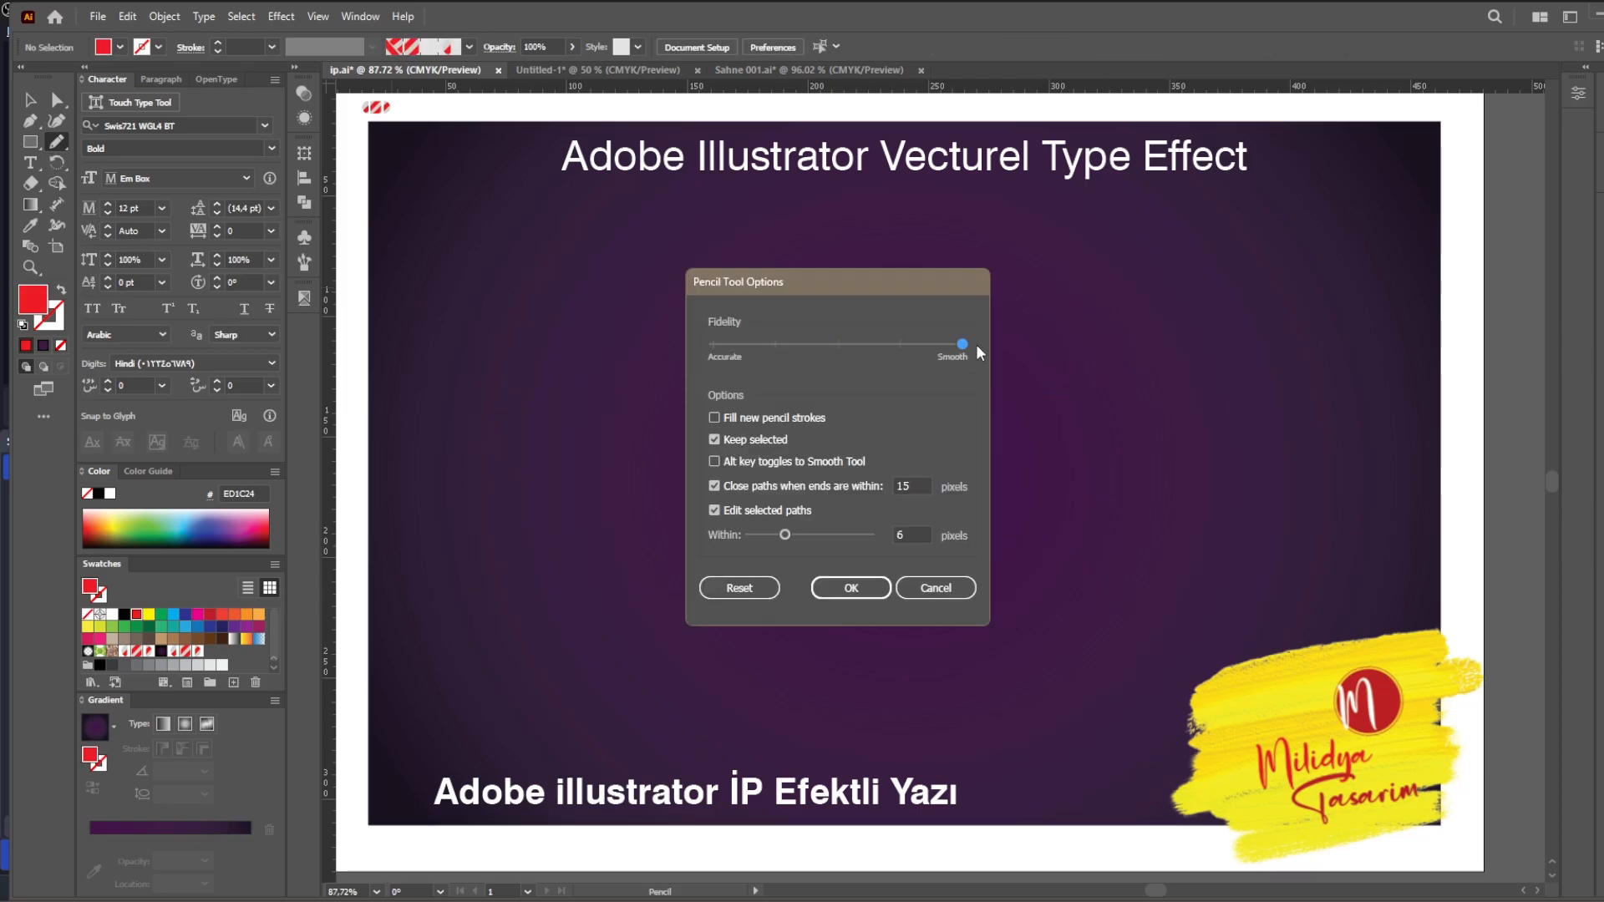
pyautogui.click(851, 588)
pyautogui.hotkey('ctrl', '-')
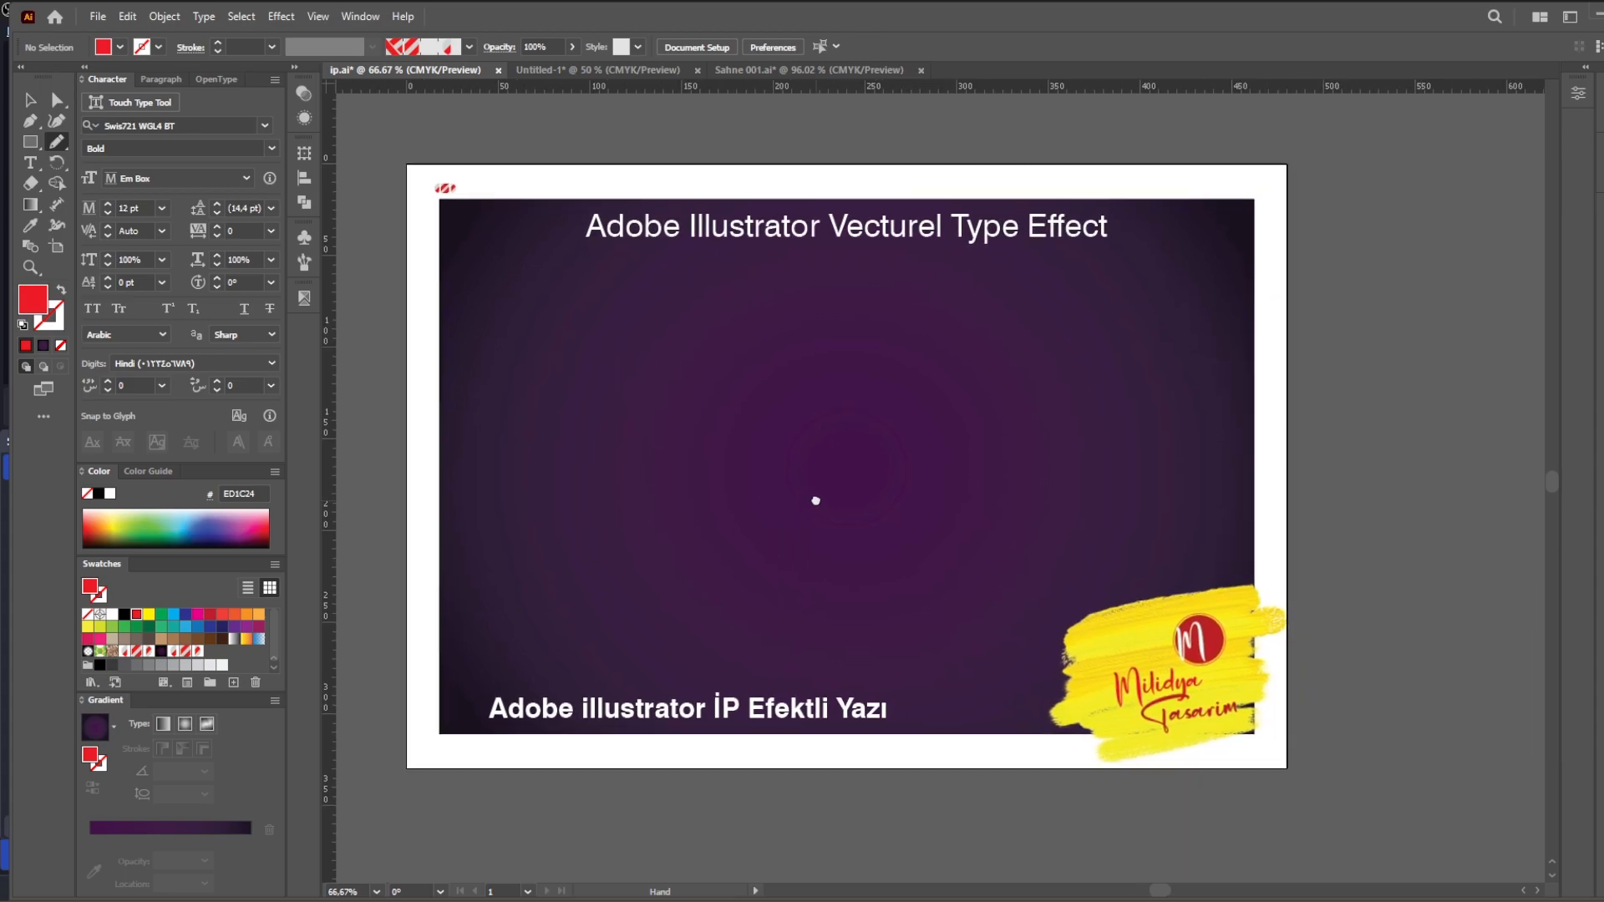
pyautogui.moveTo(581, 355)
pyautogui.mouseDown()
pyautogui.moveTo(598, 515)
pyautogui.moveTo(925, 428)
pyautogui.moveTo(977, 302)
pyautogui.mouseUp()
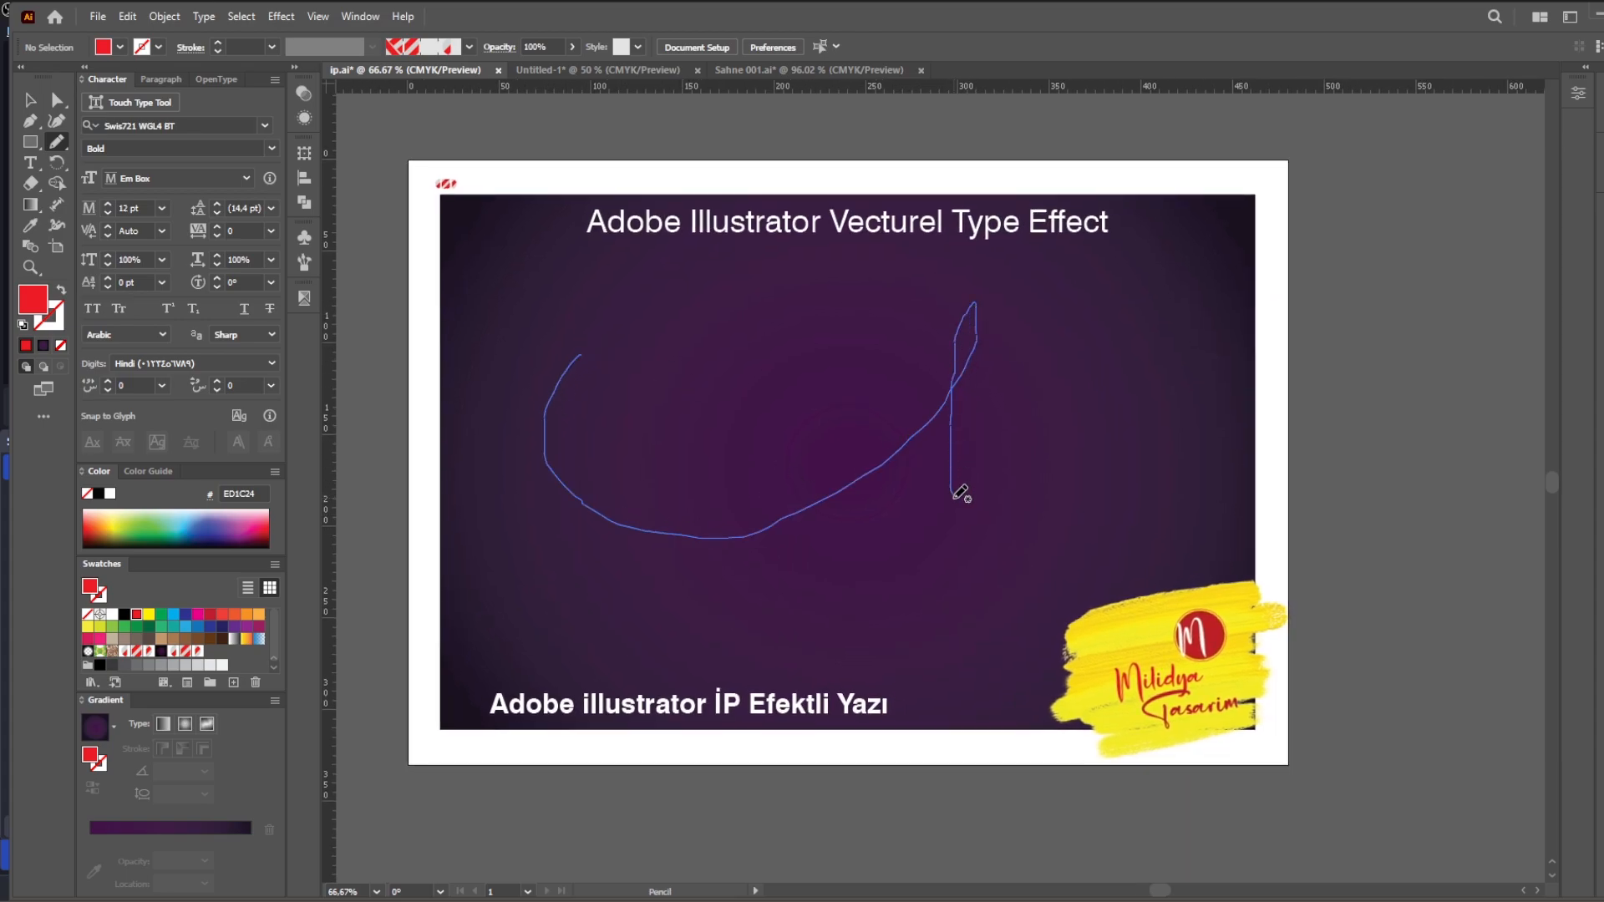
pyautogui.moveTo(961, 493)
pyautogui.mouseDown()
pyautogui.moveTo(862, 395)
pyautogui.moveTo(823, 462)
pyautogui.moveTo(1013, 420)
pyautogui.mouseUp()
pyautogui.press('v')
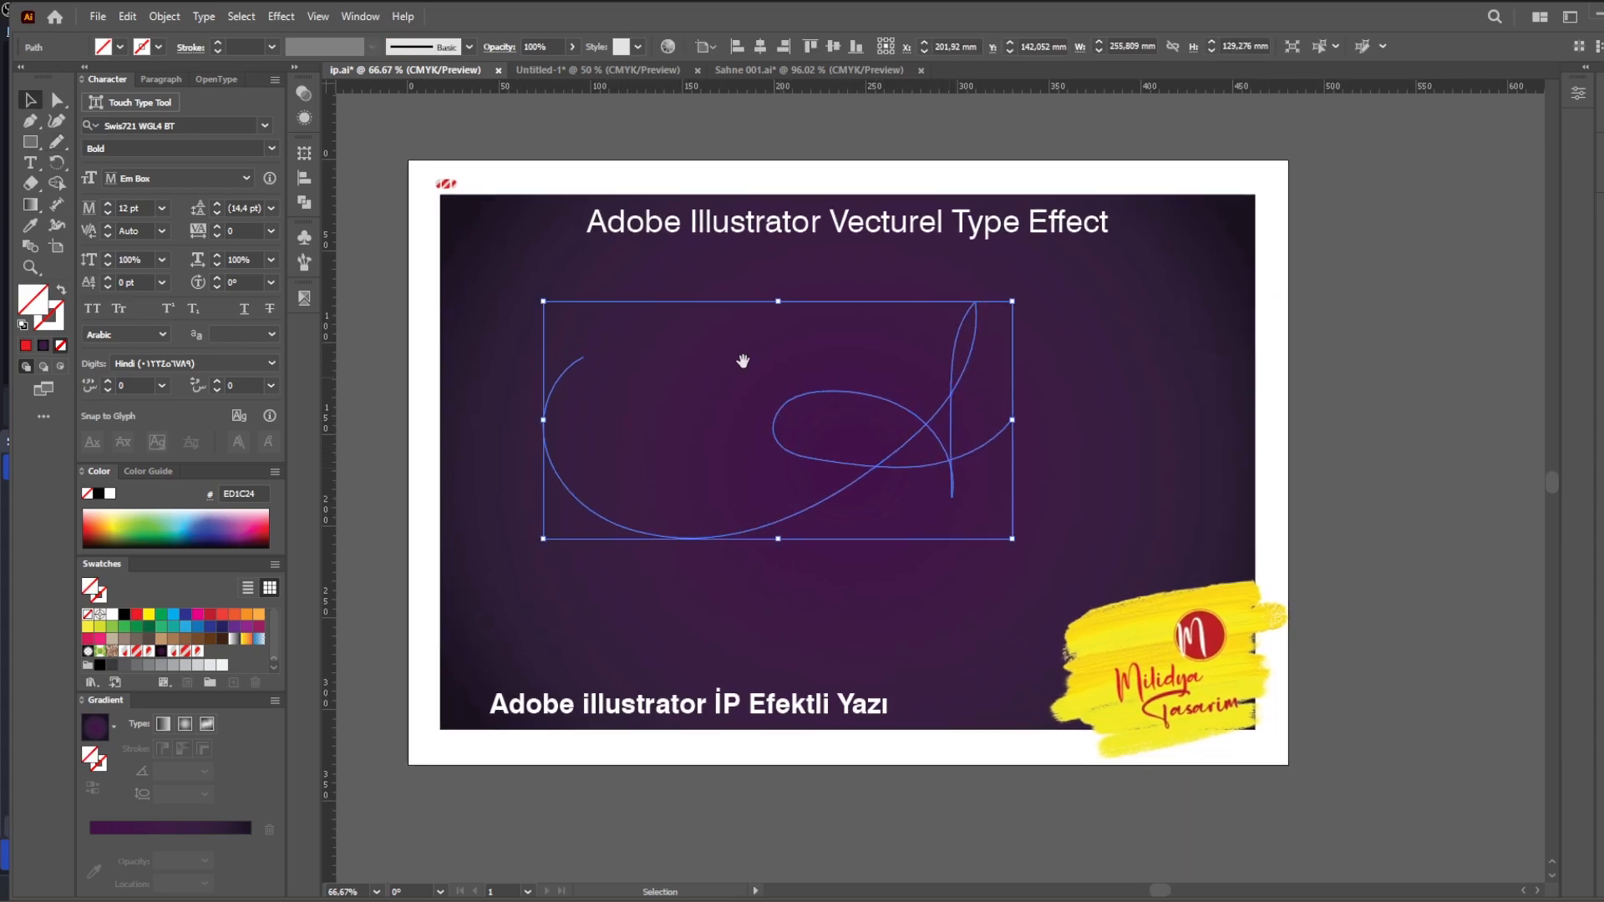
# Reshape the pointed top of the tall loop into a rounded curve by adjusting its anchor handles.
pyautogui.press('a')
pyautogui.scroll(3, 874, 530)
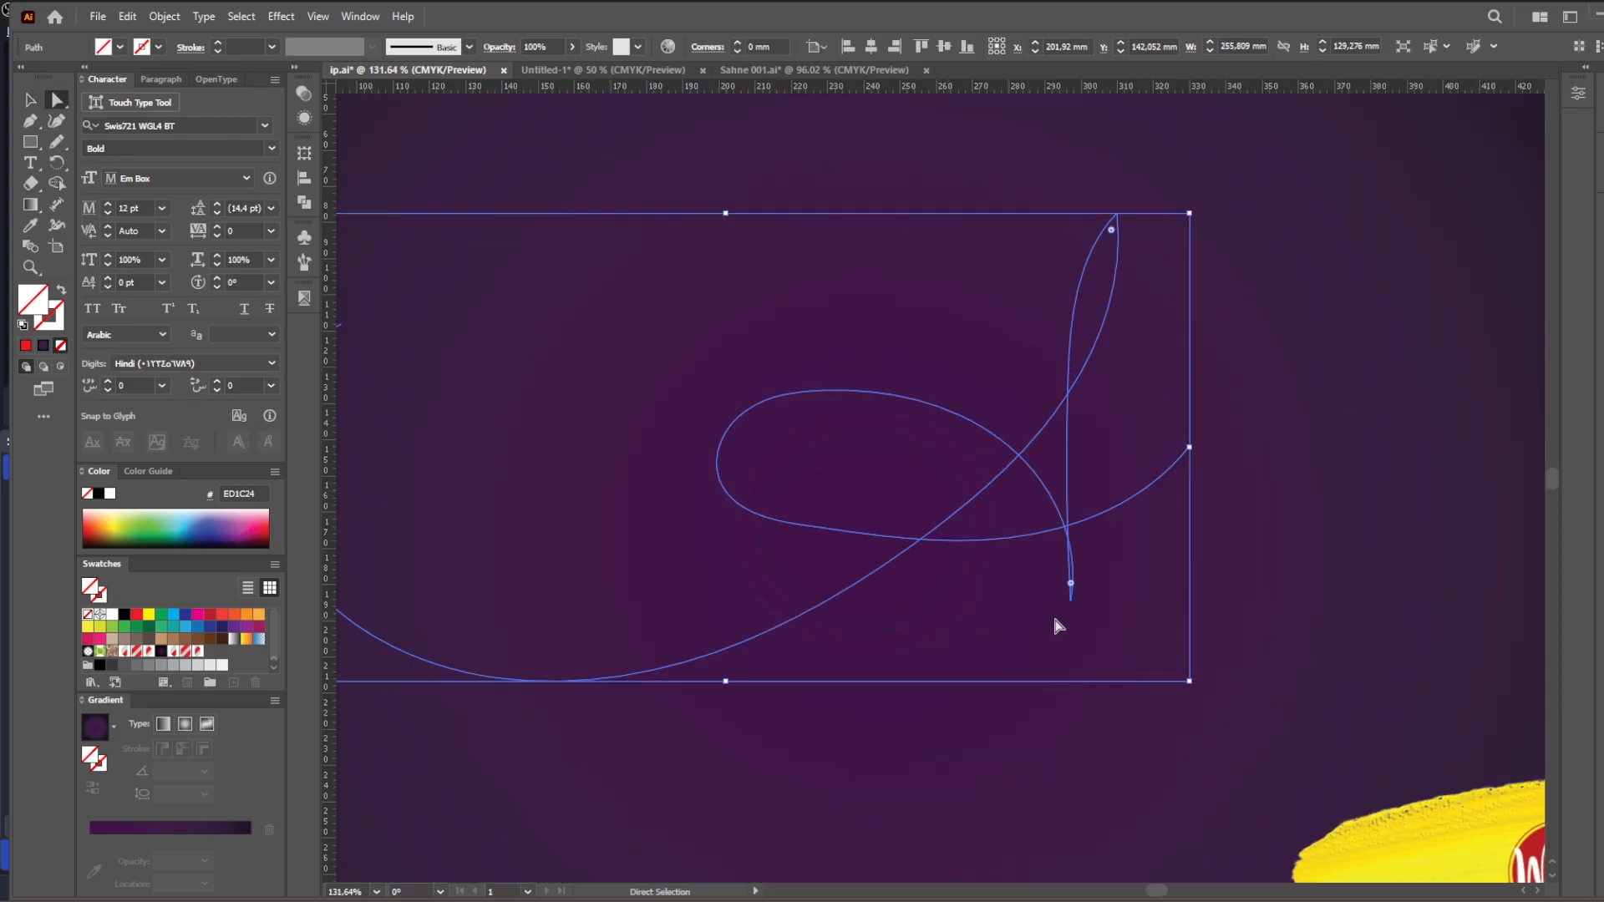
pyautogui.moveTo(1051, 618); pyautogui.dragTo(1080, 660)
pyautogui.moveTo(1113, 318); pyautogui.dragTo(1082, 388)
pyautogui.moveTo(1076, 305)
pyautogui.mouseDown()
pyautogui.moveTo(1047, 307)
pyautogui.moveTo(1050, 287)
pyautogui.mouseUp()
pyautogui.moveTo(1093, 348); pyautogui.dragTo(1124, 294)
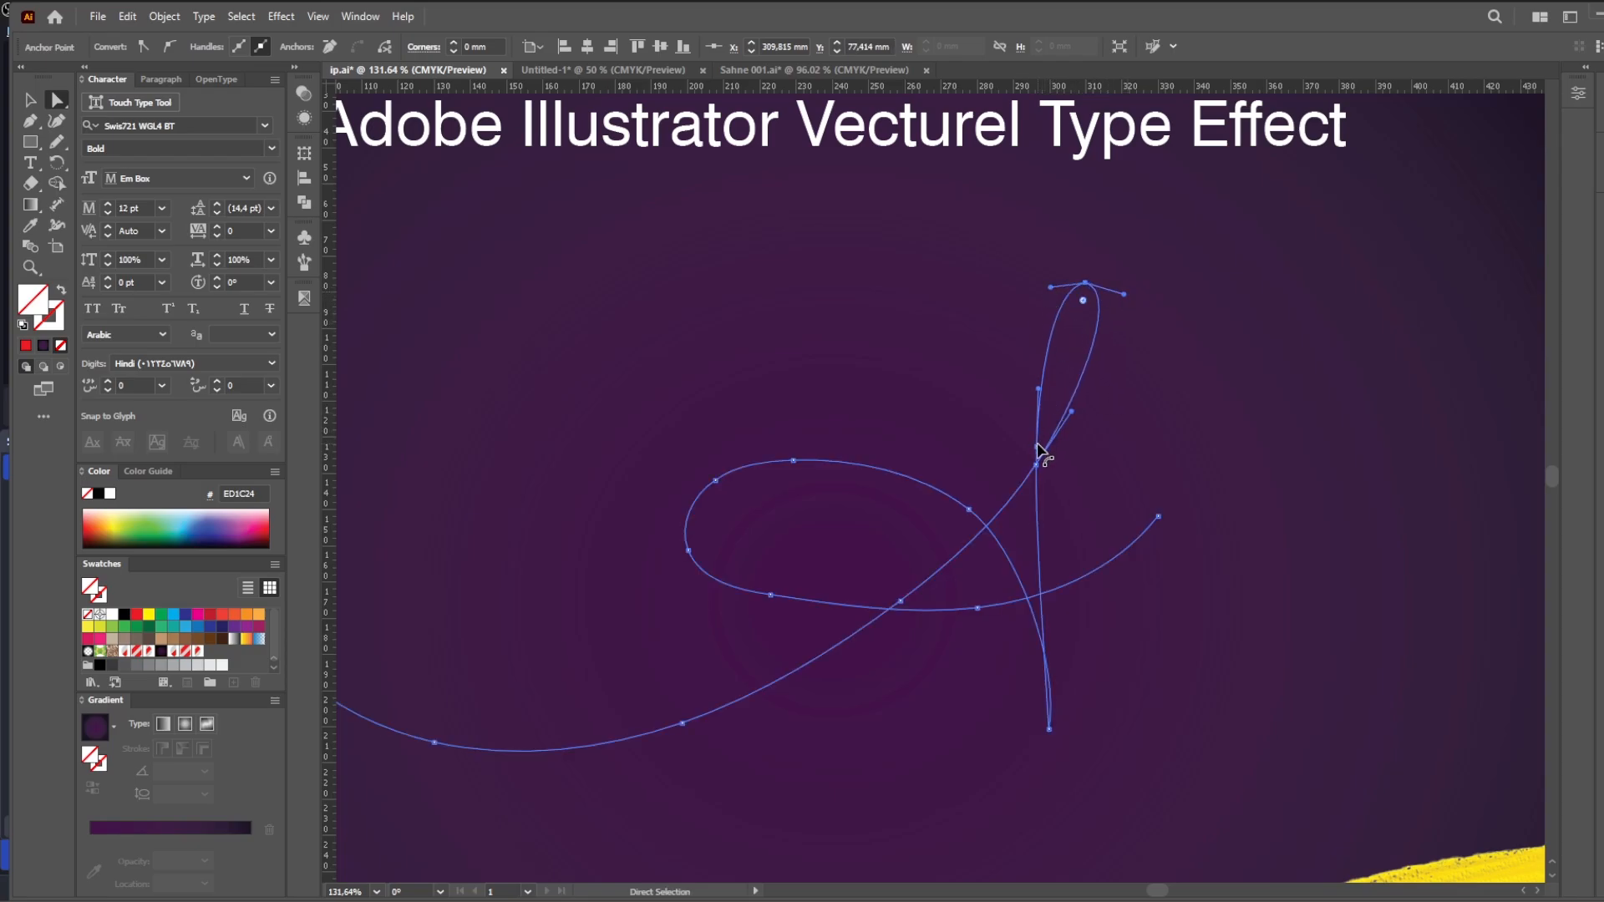
# Widen the tall loop by moving its left-side anchor outward, and convert the top anchor to smooth.
pyautogui.moveTo(1037, 447); pyautogui.dragTo(1018, 425)
pyautogui.moveTo(1020, 366); pyautogui.dragTo(1018, 342)
pyautogui.click(1091, 303)
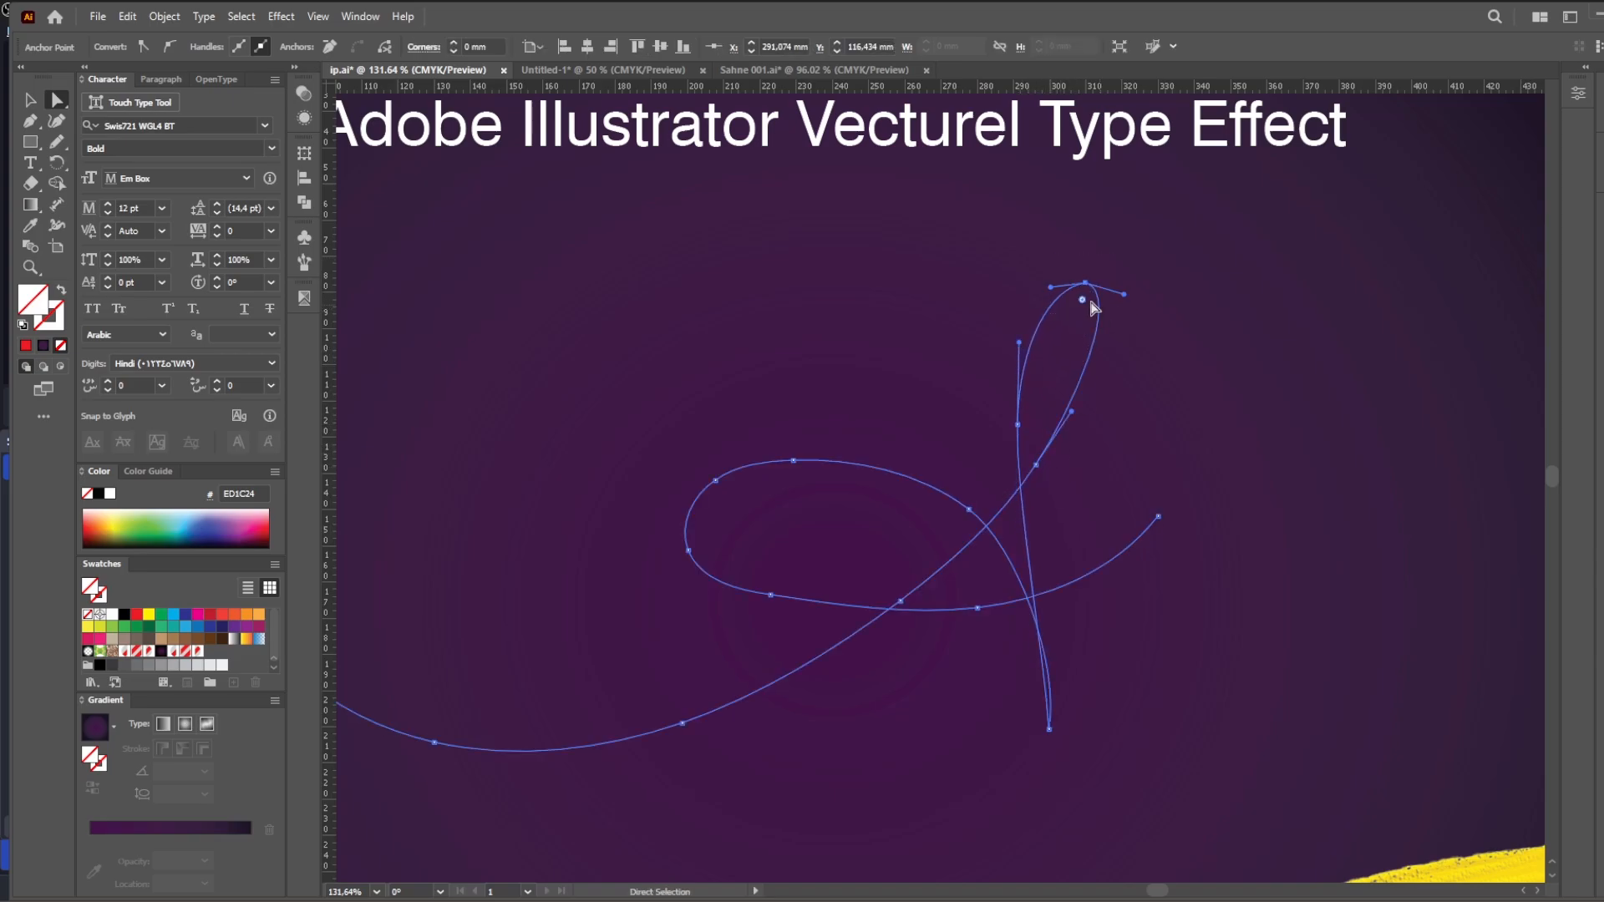
pyautogui.click(1578, 93)
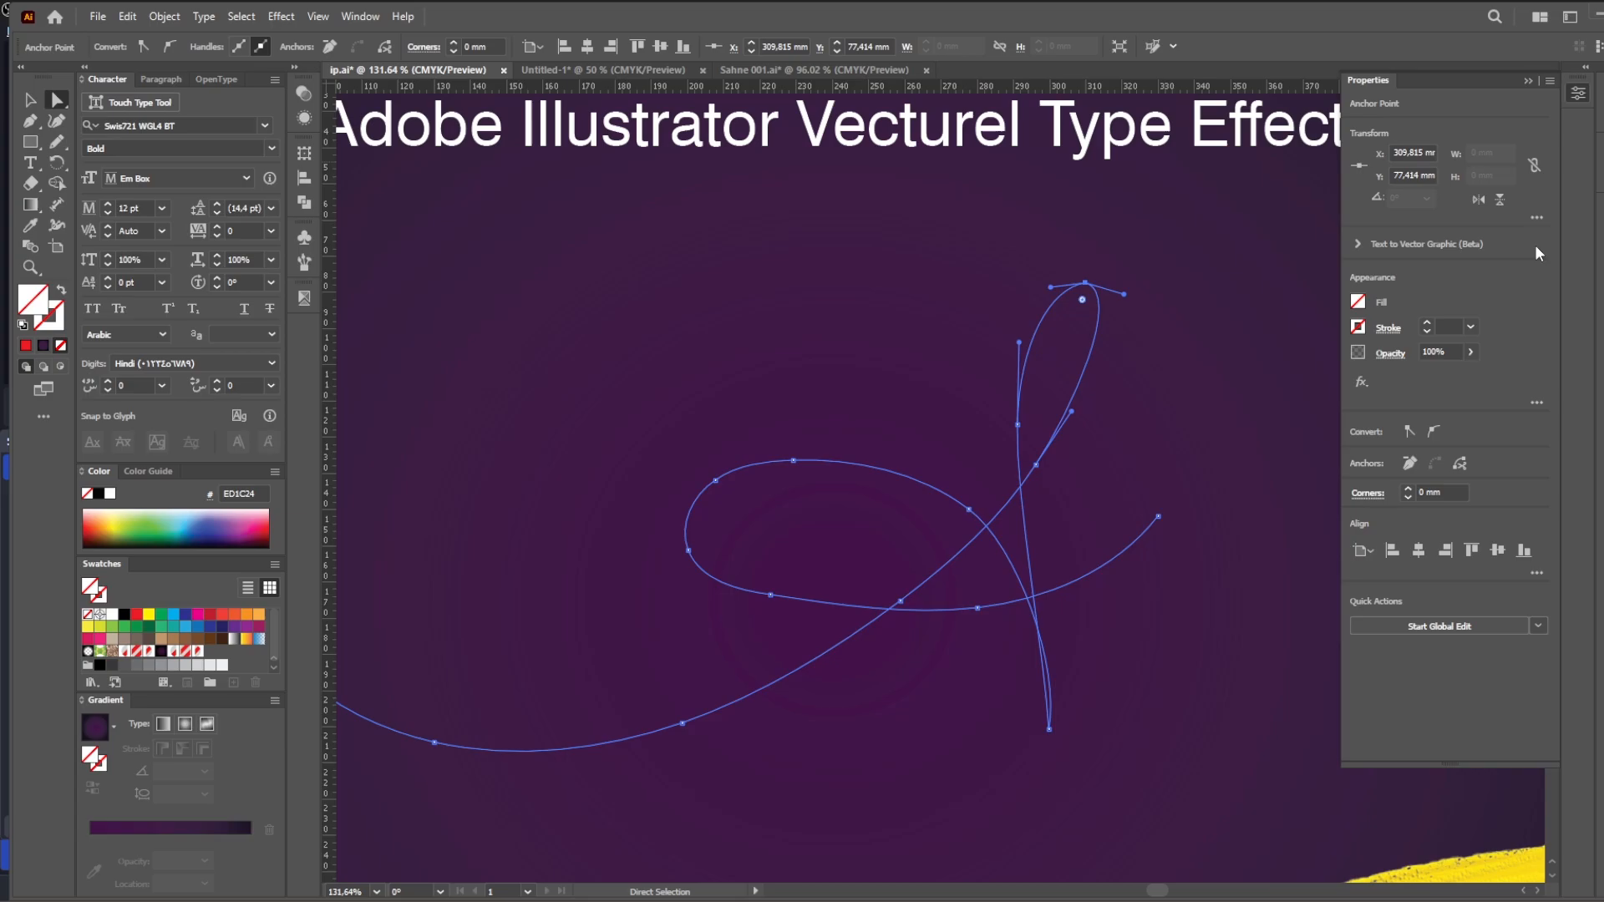
pyautogui.click(1433, 432)
pyautogui.moveTo(1160, 465); pyautogui.dragTo(1244, 354)
# Remove the anchor on the middle loop's lower left and extend the neighbouring handle to round the loop's underside.
pyautogui.click(852, 482)
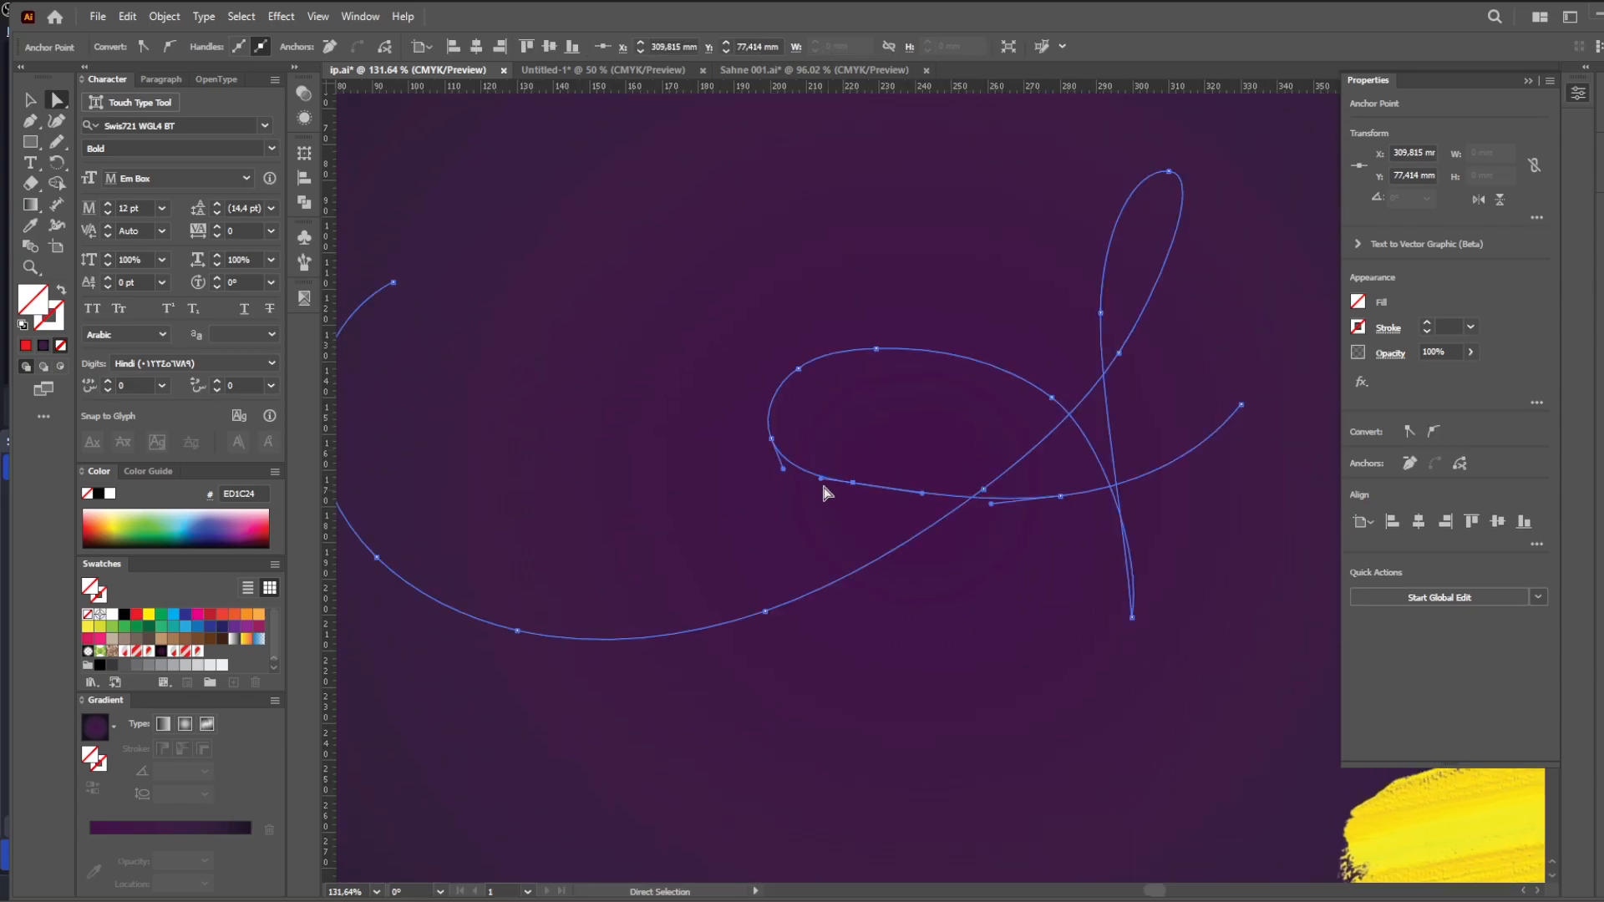
pyautogui.moveTo(851, 484); pyautogui.dragTo(844, 499)
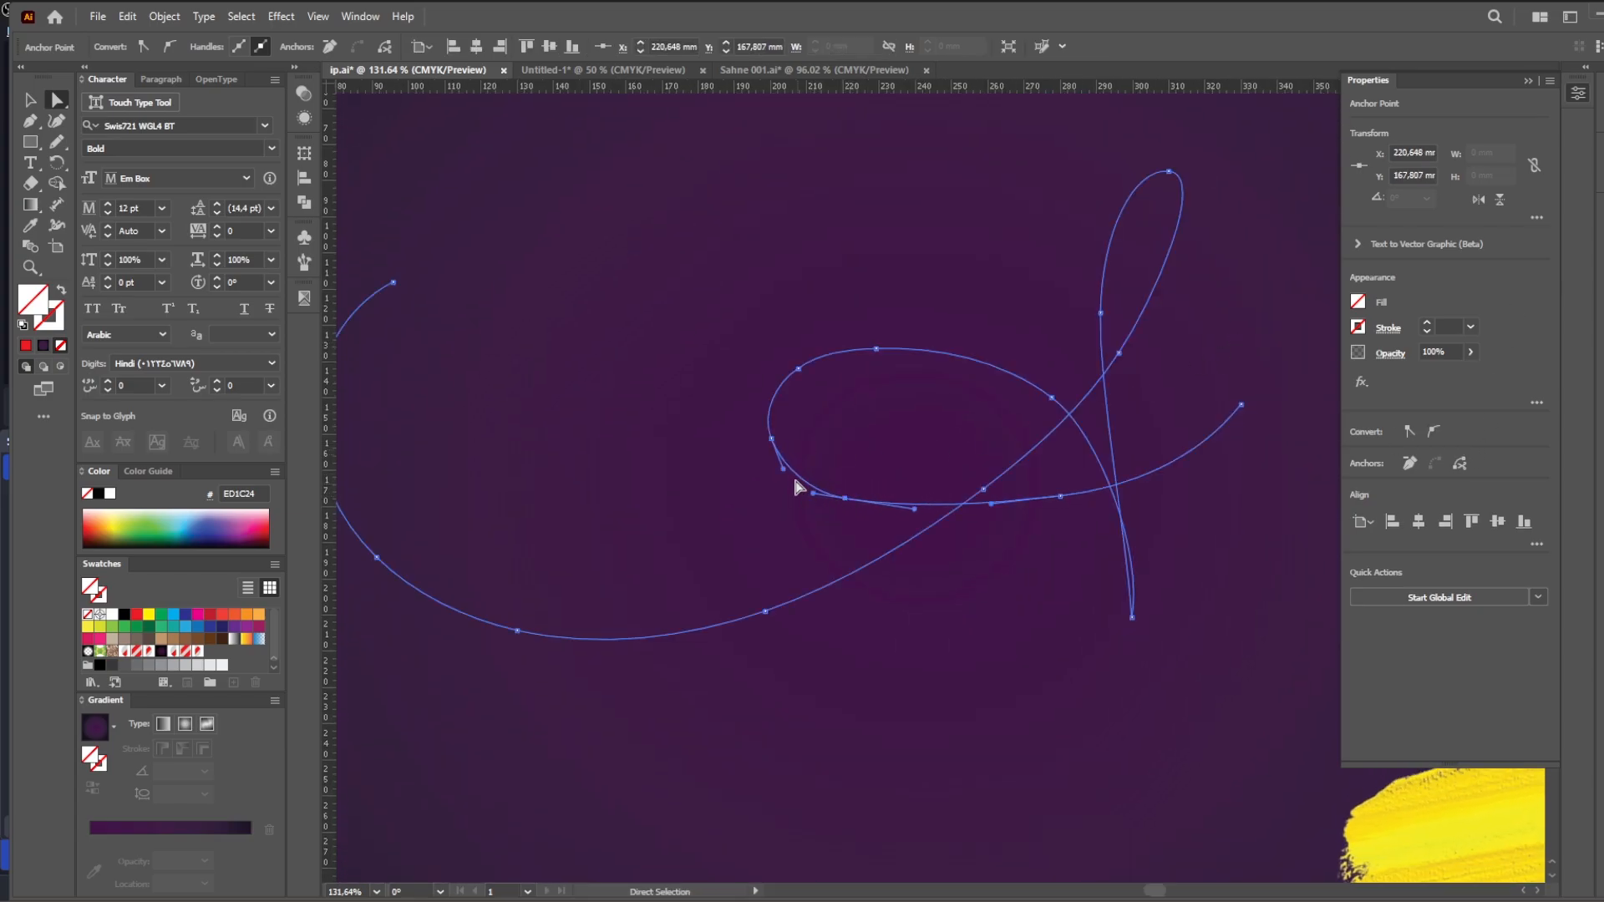
pyautogui.click(1410, 467)
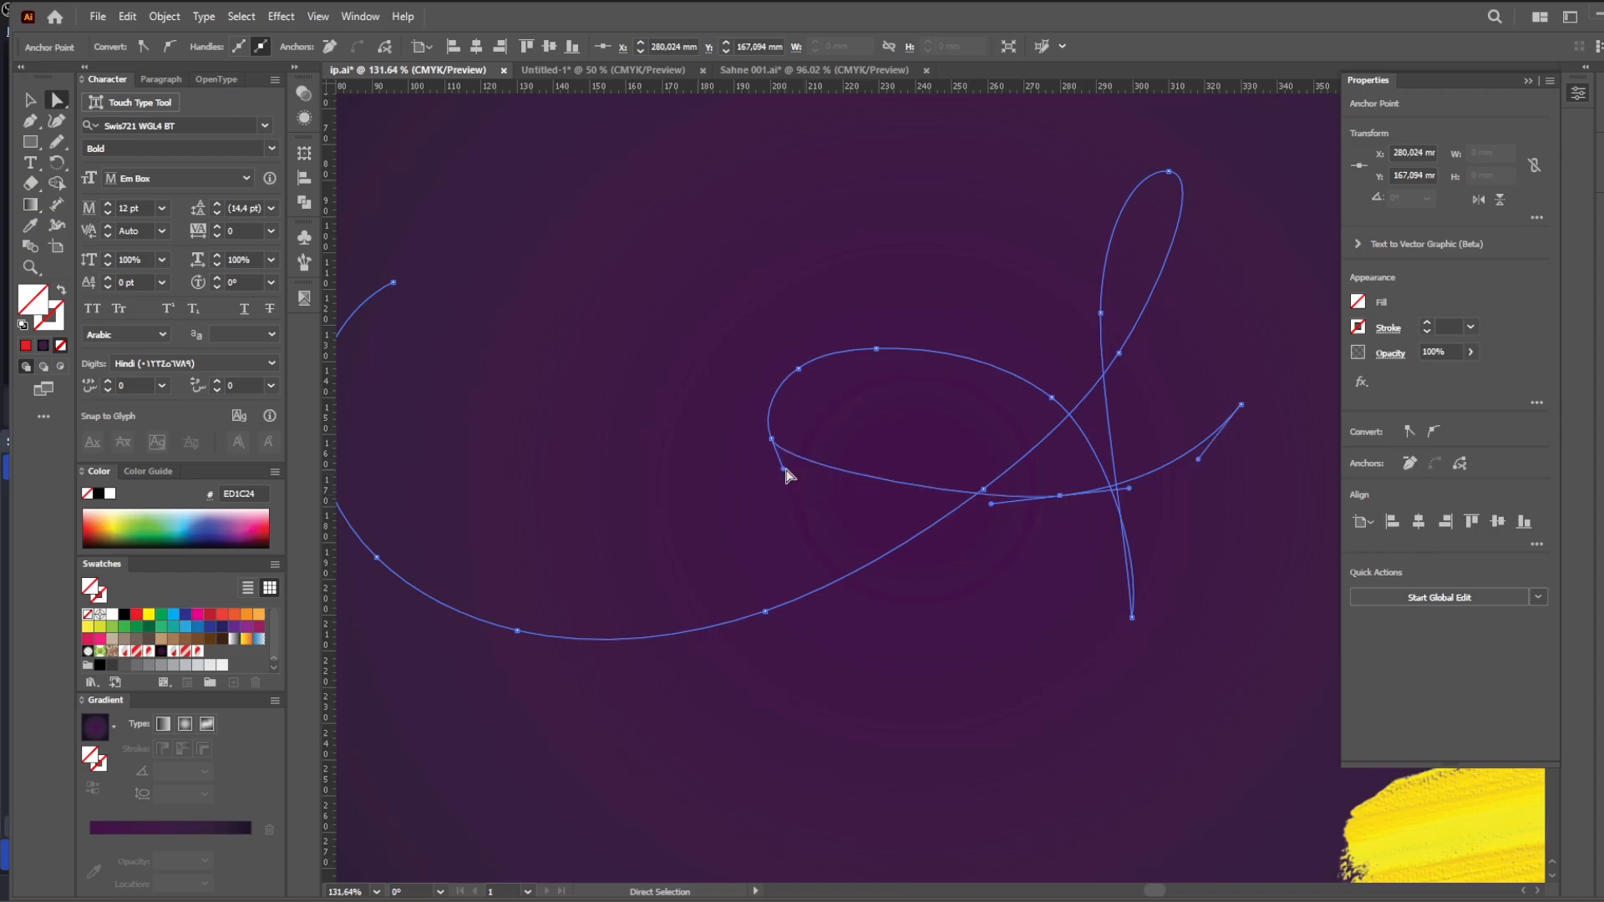
pyautogui.click(785, 471)
pyautogui.moveTo(784, 472); pyautogui.dragTo(815, 509)
# Give the freehand letter path a white stroke.
pyautogui.click(1359, 327)
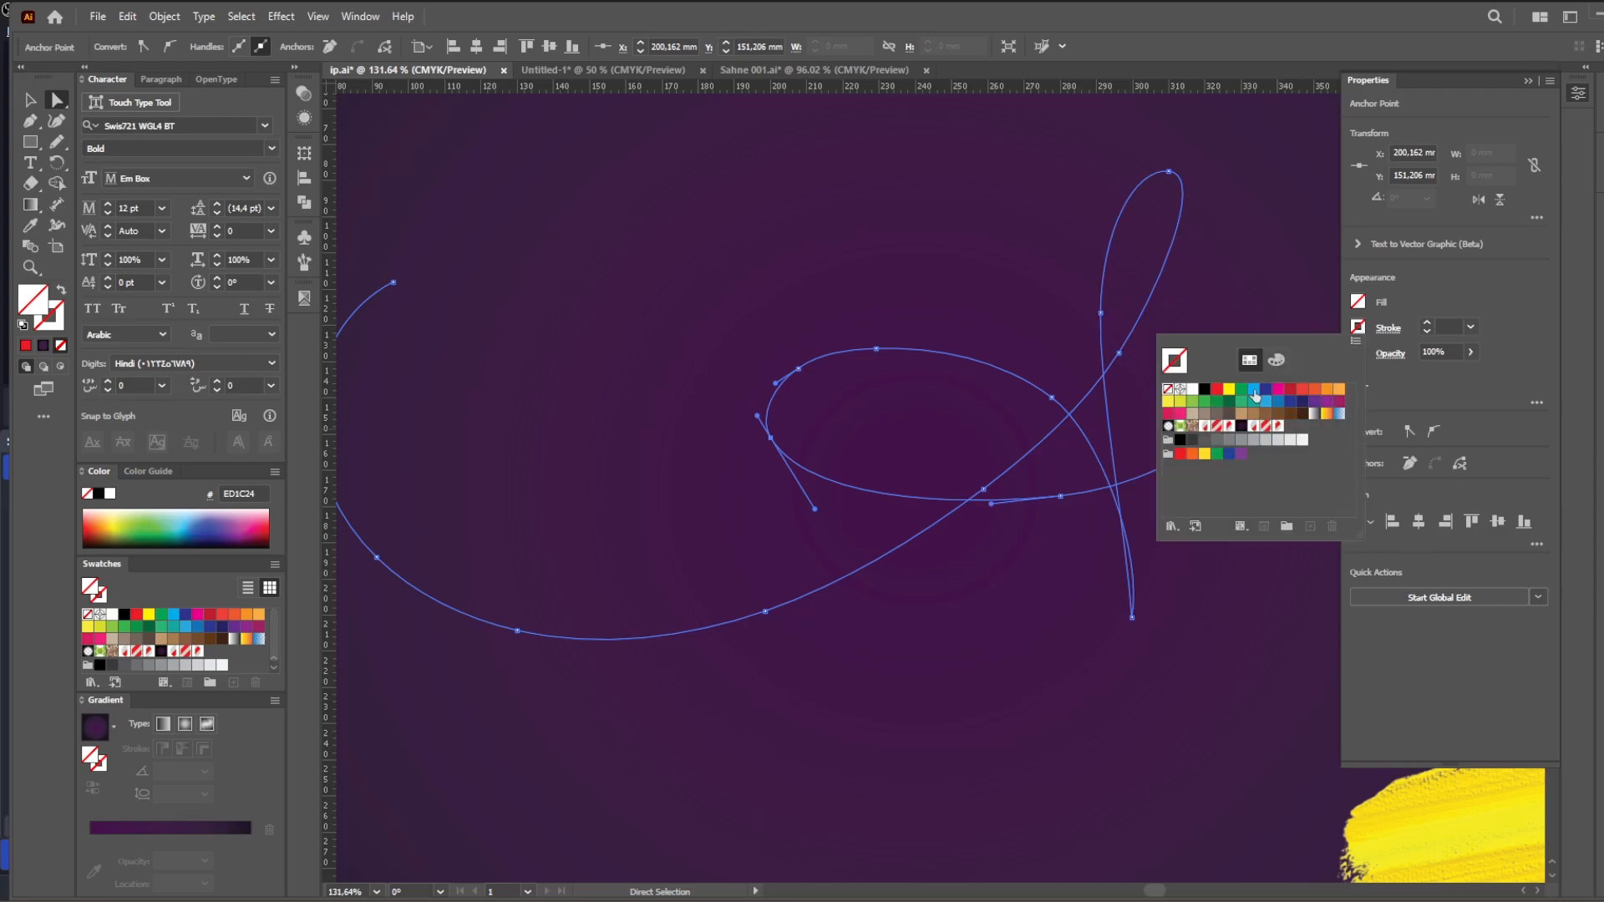
pyautogui.click(1194, 393)
pyautogui.press('Escape')
# Open the sharp bottom tip of the stem into a narrow rounded loop using its anchor handles.
pyautogui.moveTo(1049, 399); pyautogui.dragTo(1026, 349)
pyautogui.click(1106, 548)
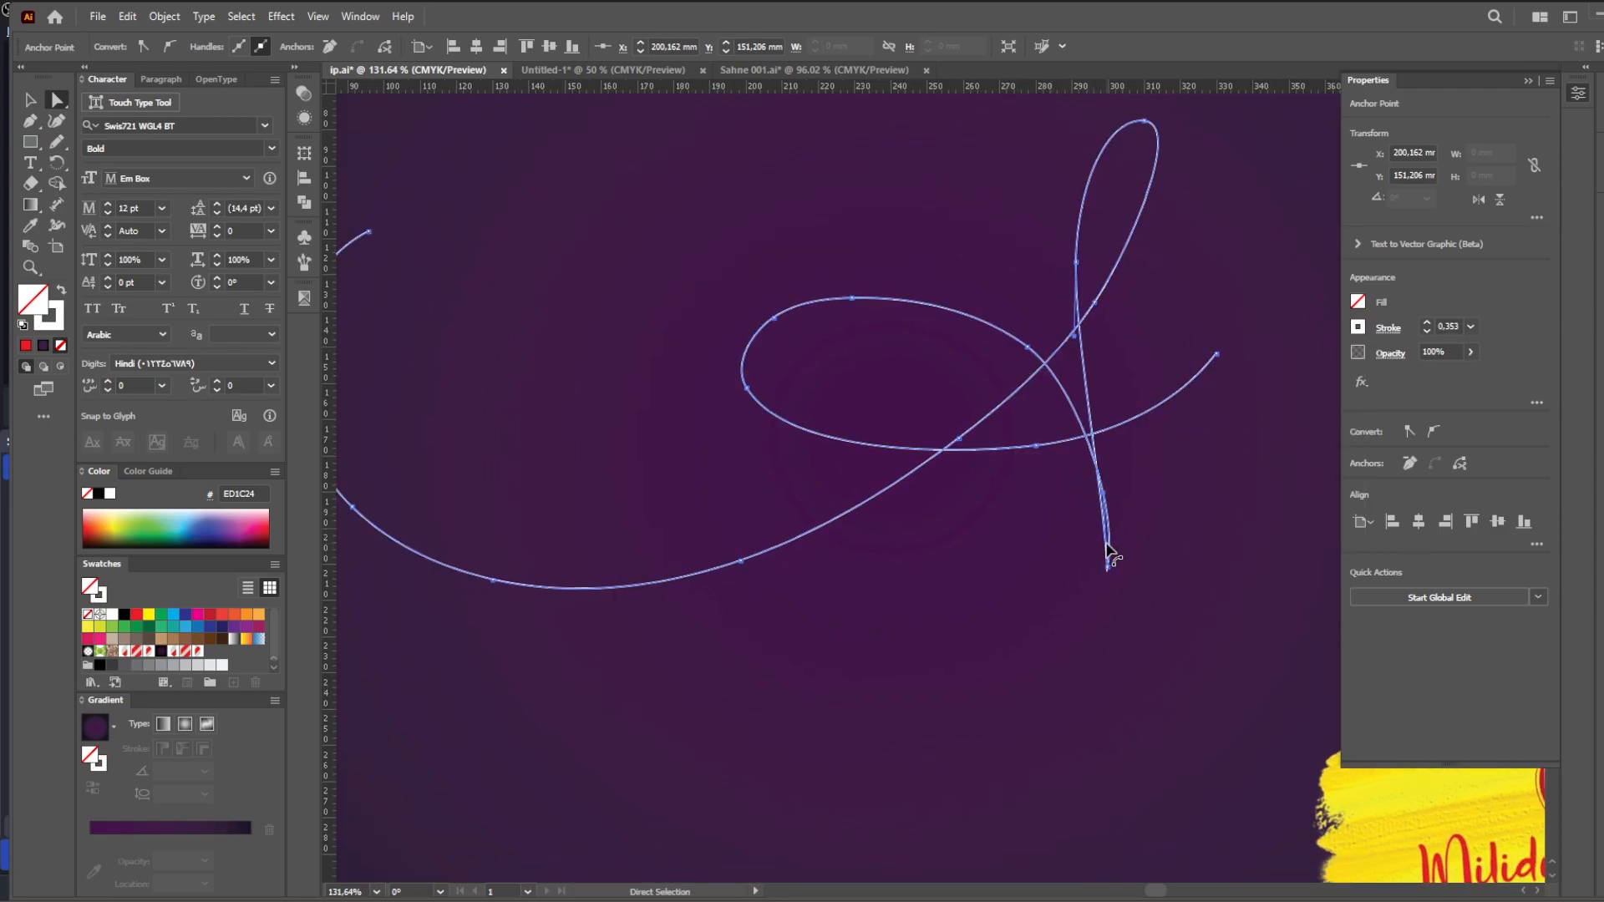
pyautogui.click(1108, 549)
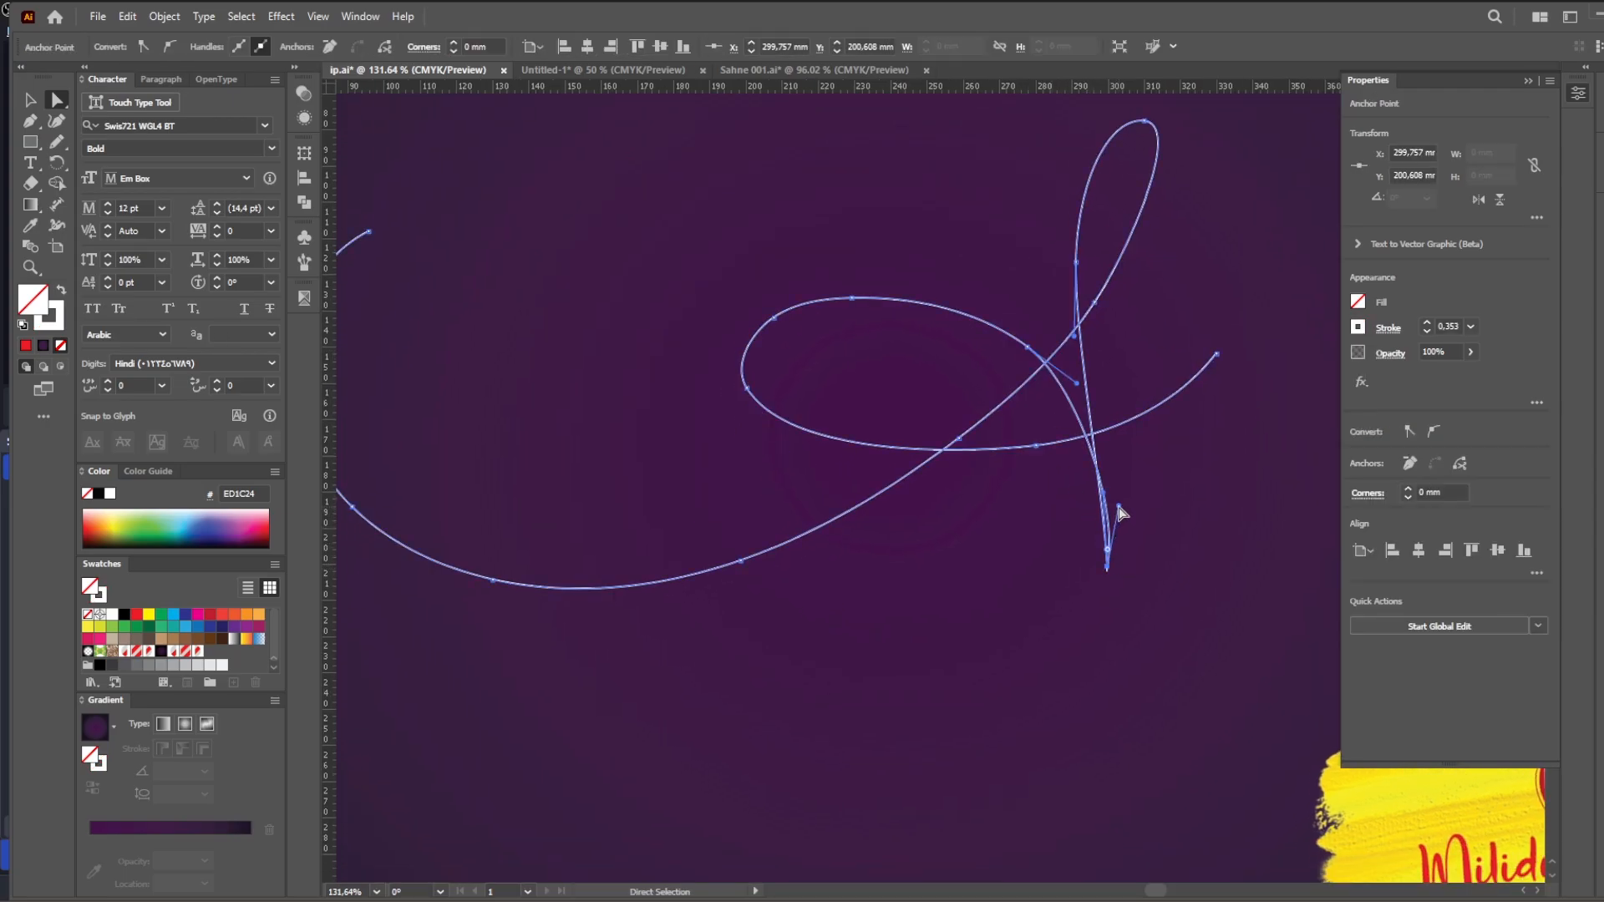
pyautogui.moveTo(1119, 506); pyautogui.dragTo(1158, 550)
pyautogui.moveTo(1110, 502); pyautogui.dragTo(1091, 570)
# Straighten the stem segment between the upper and bottom loops.
pyautogui.press('space')
pyautogui.moveTo(1080, 338); pyautogui.dragTo(1032, 448)
pyautogui.moveTo(1026, 373); pyautogui.dragTo(1053, 353)
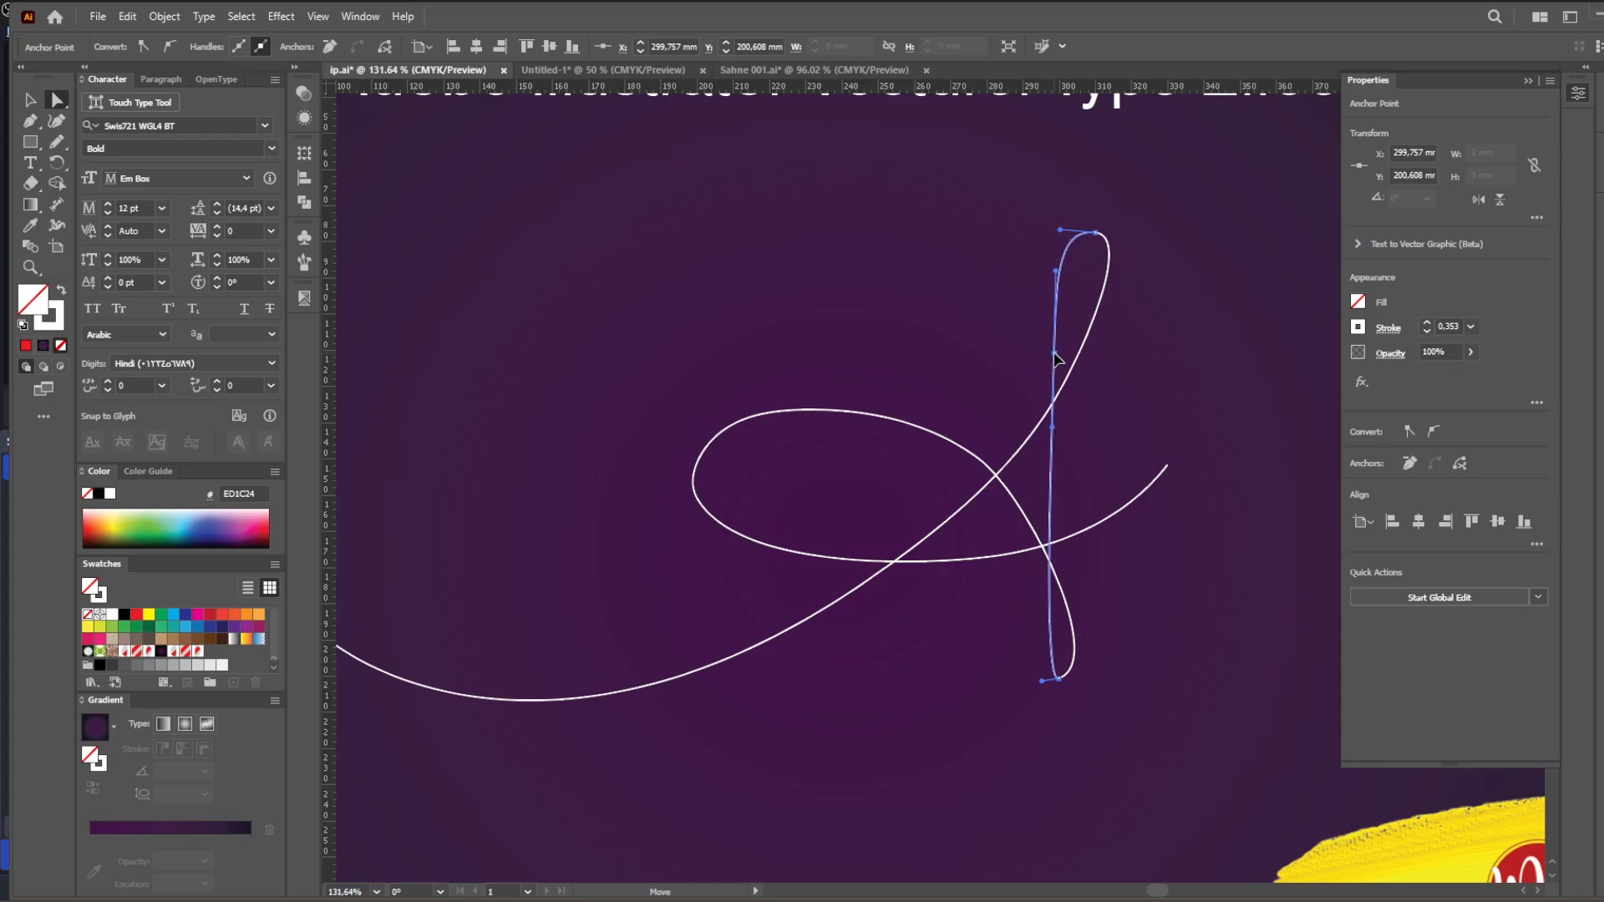
# Move the tall loop's top anchor up and to the right, and tilt its handles to slant the curve.
pyautogui.press('space')
pyautogui.moveTo(1091, 297); pyautogui.dragTo(1008, 351)
pyautogui.moveTo(1056, 259); pyautogui.dragTo(1001, 388)
pyautogui.click(1037, 258)
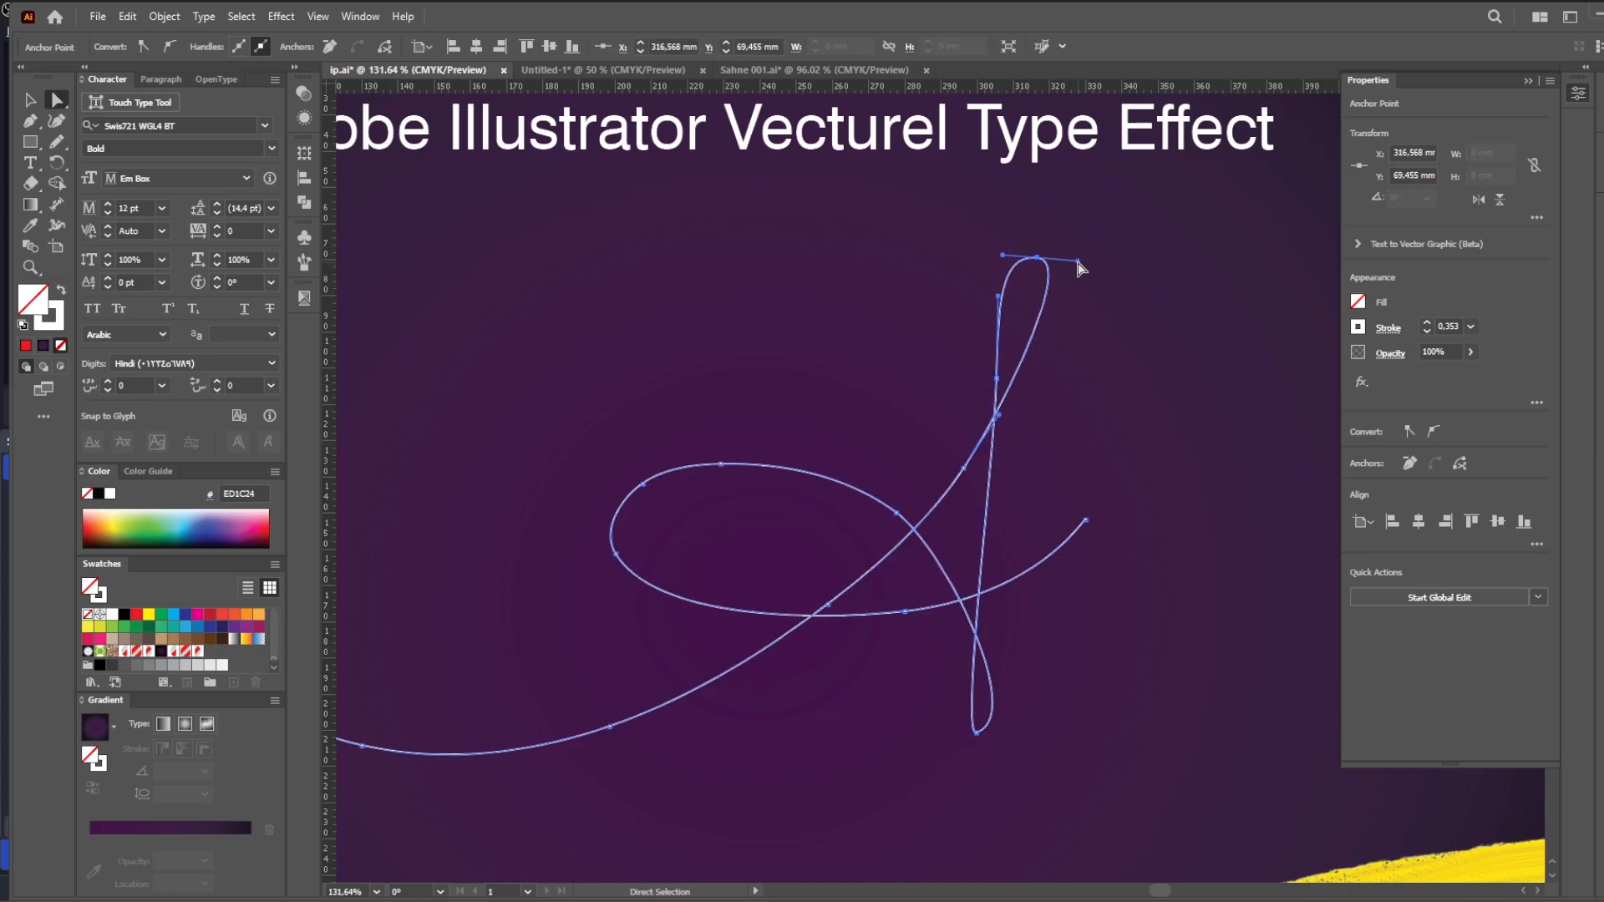
pyautogui.moveTo(1077, 261); pyautogui.dragTo(1069, 273)
# Widen the small bottom loop by extending its anchor handles, and bend the stem above it with the stem anchor's handle.
pyautogui.press('space')
pyautogui.moveTo(1052, 415); pyautogui.dragTo(1138, 301)
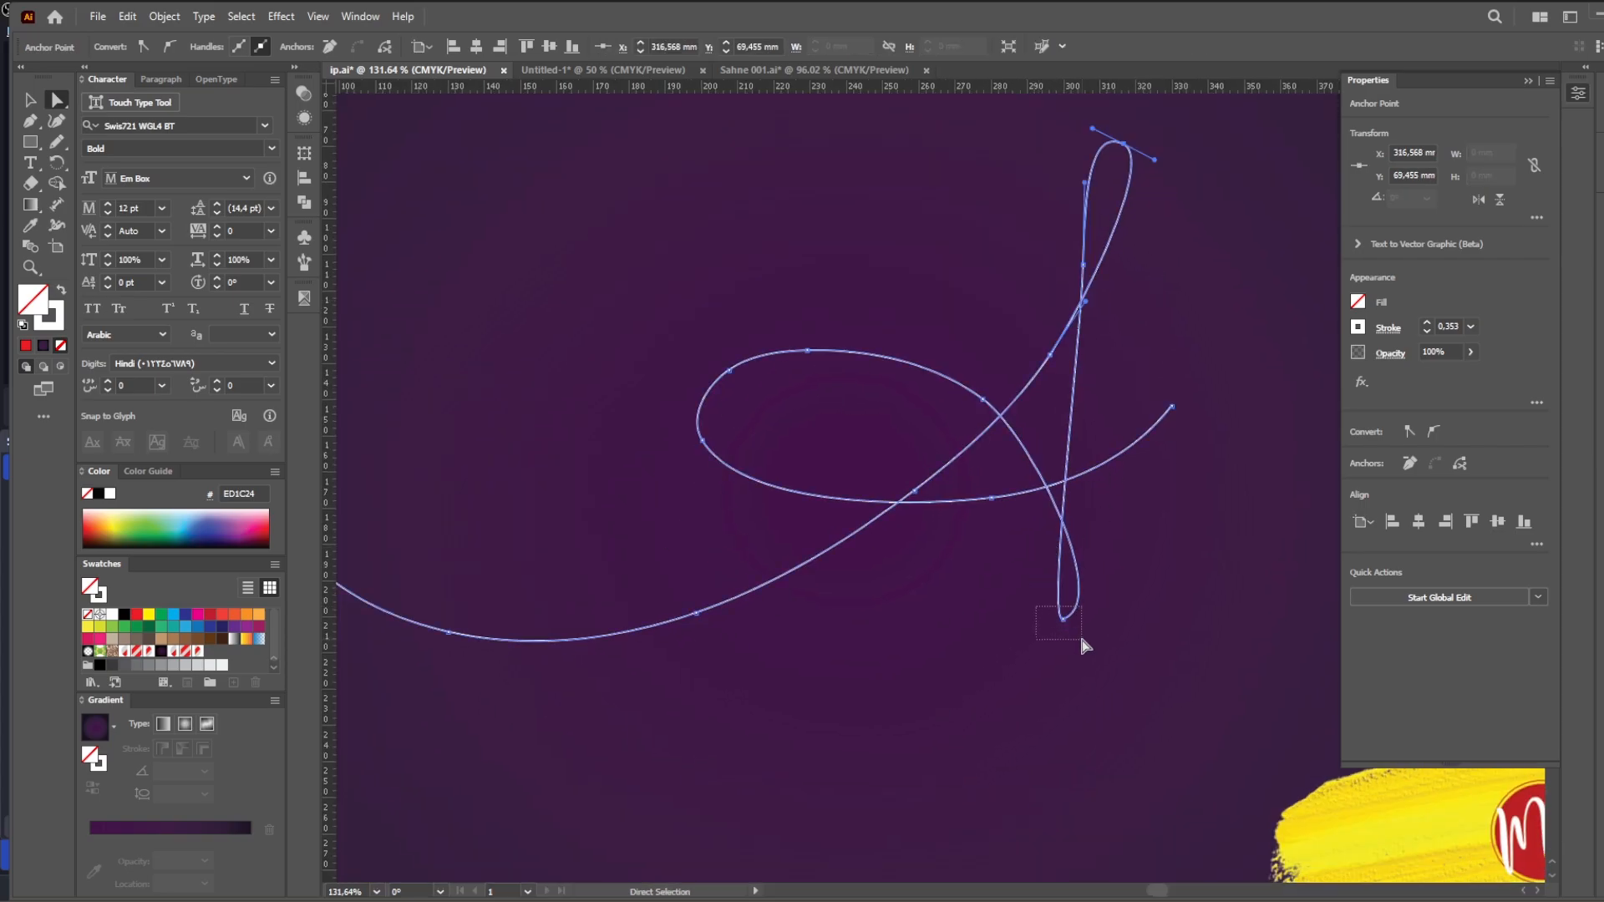
pyautogui.moveTo(1083, 646); pyautogui.dragTo(1046, 624)
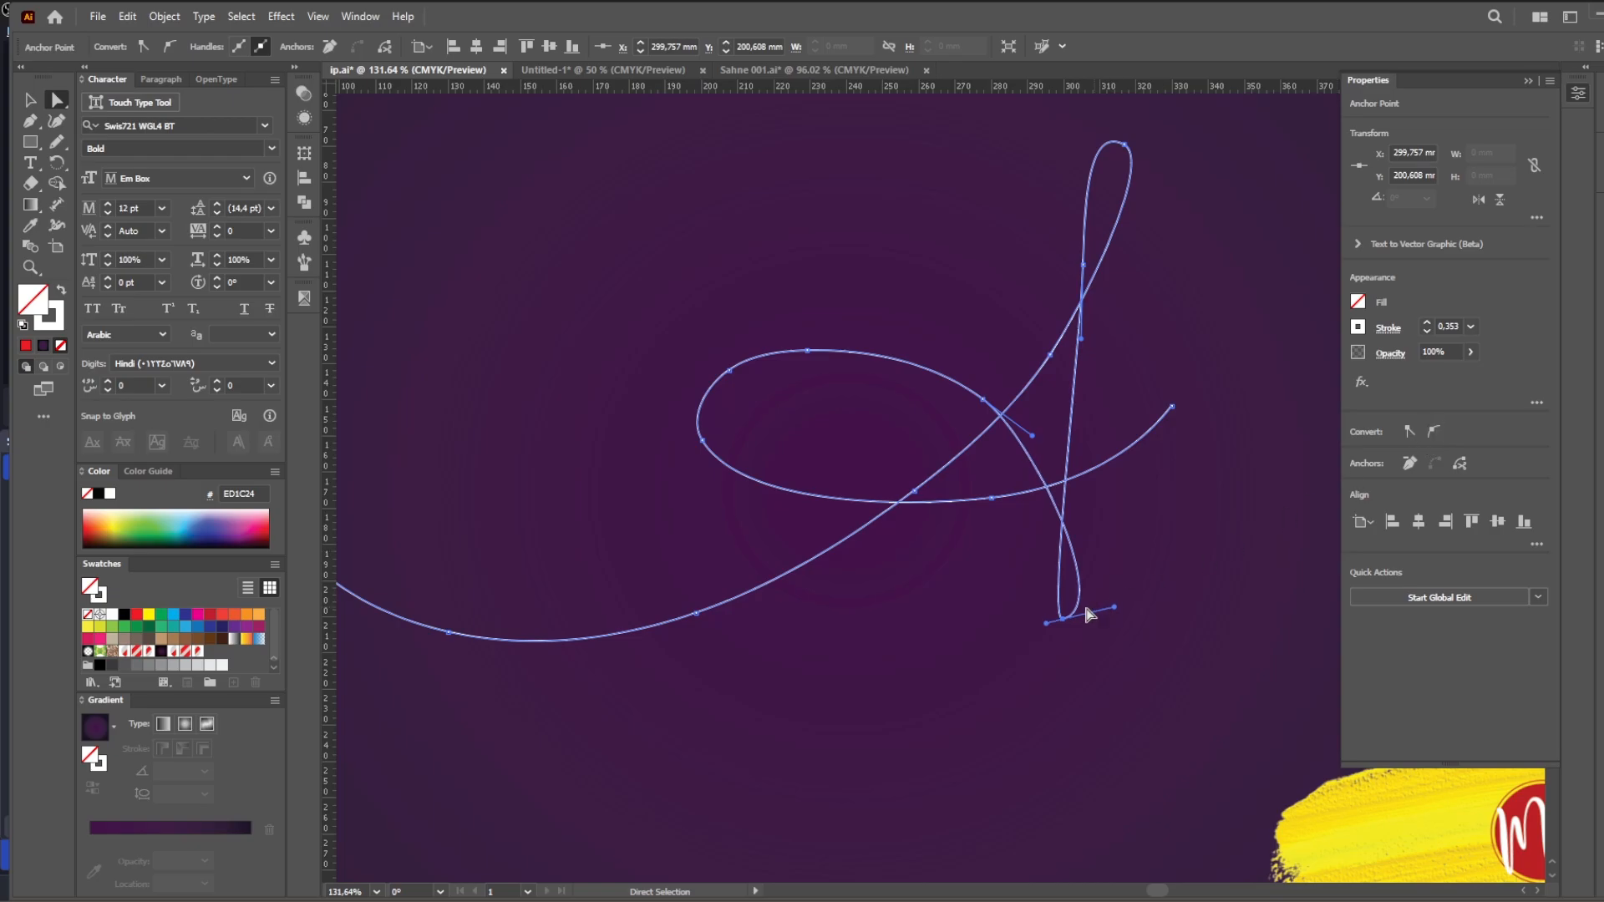
pyautogui.click(1039, 633)
pyautogui.click(1046, 620)
pyautogui.moveTo(1114, 608); pyautogui.dragTo(1007, 616)
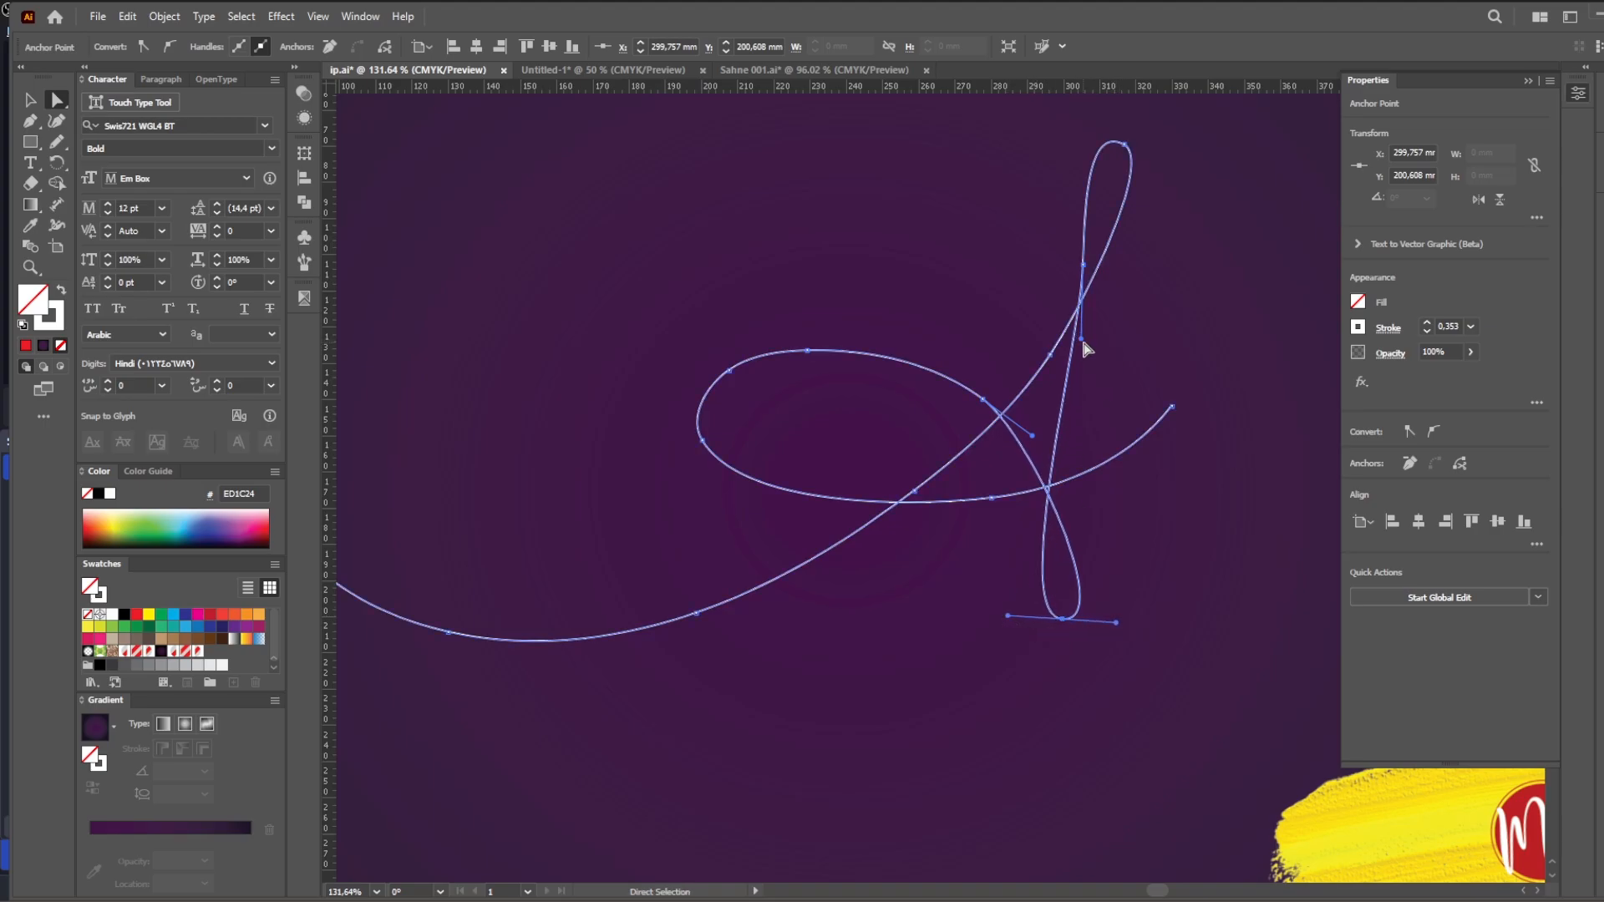
pyautogui.moveTo(1081, 339); pyautogui.dragTo(1104, 355)
# Raise the tall loop's top anchor, shift its left-side anchor inward and adjust the handles to slim the loop.
pyautogui.moveTo(1091, 291)
pyautogui.mouseDown()
pyautogui.moveTo(1013, 425)
pyautogui.moveTo(1012, 374)
pyautogui.mouseUp()
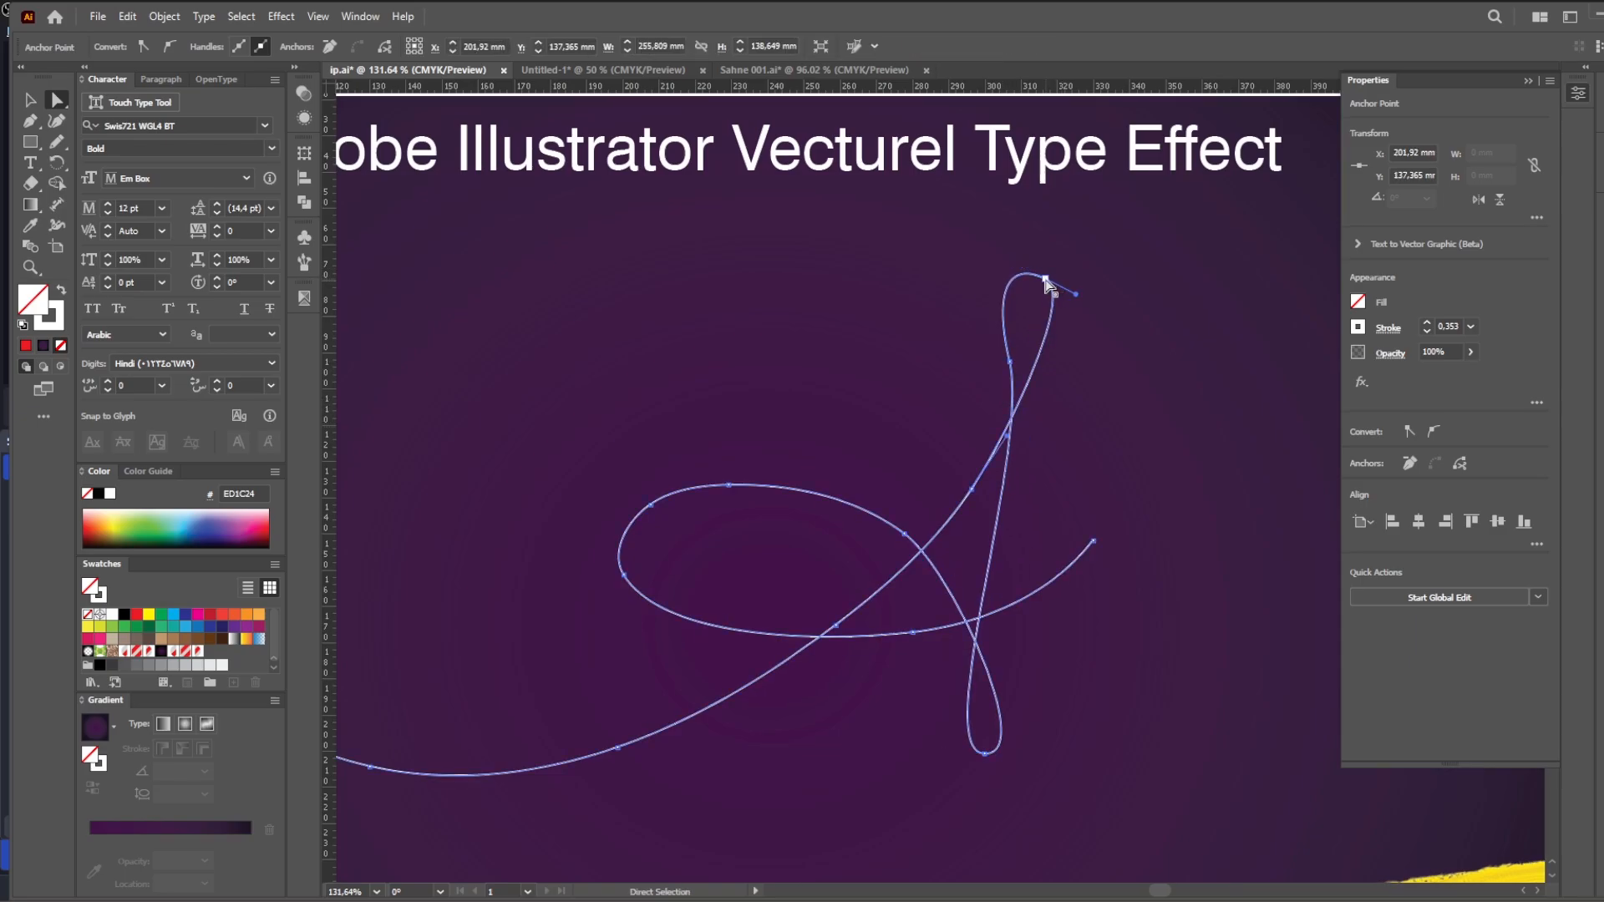
pyautogui.moveTo(1047, 279); pyautogui.dragTo(1072, 239)
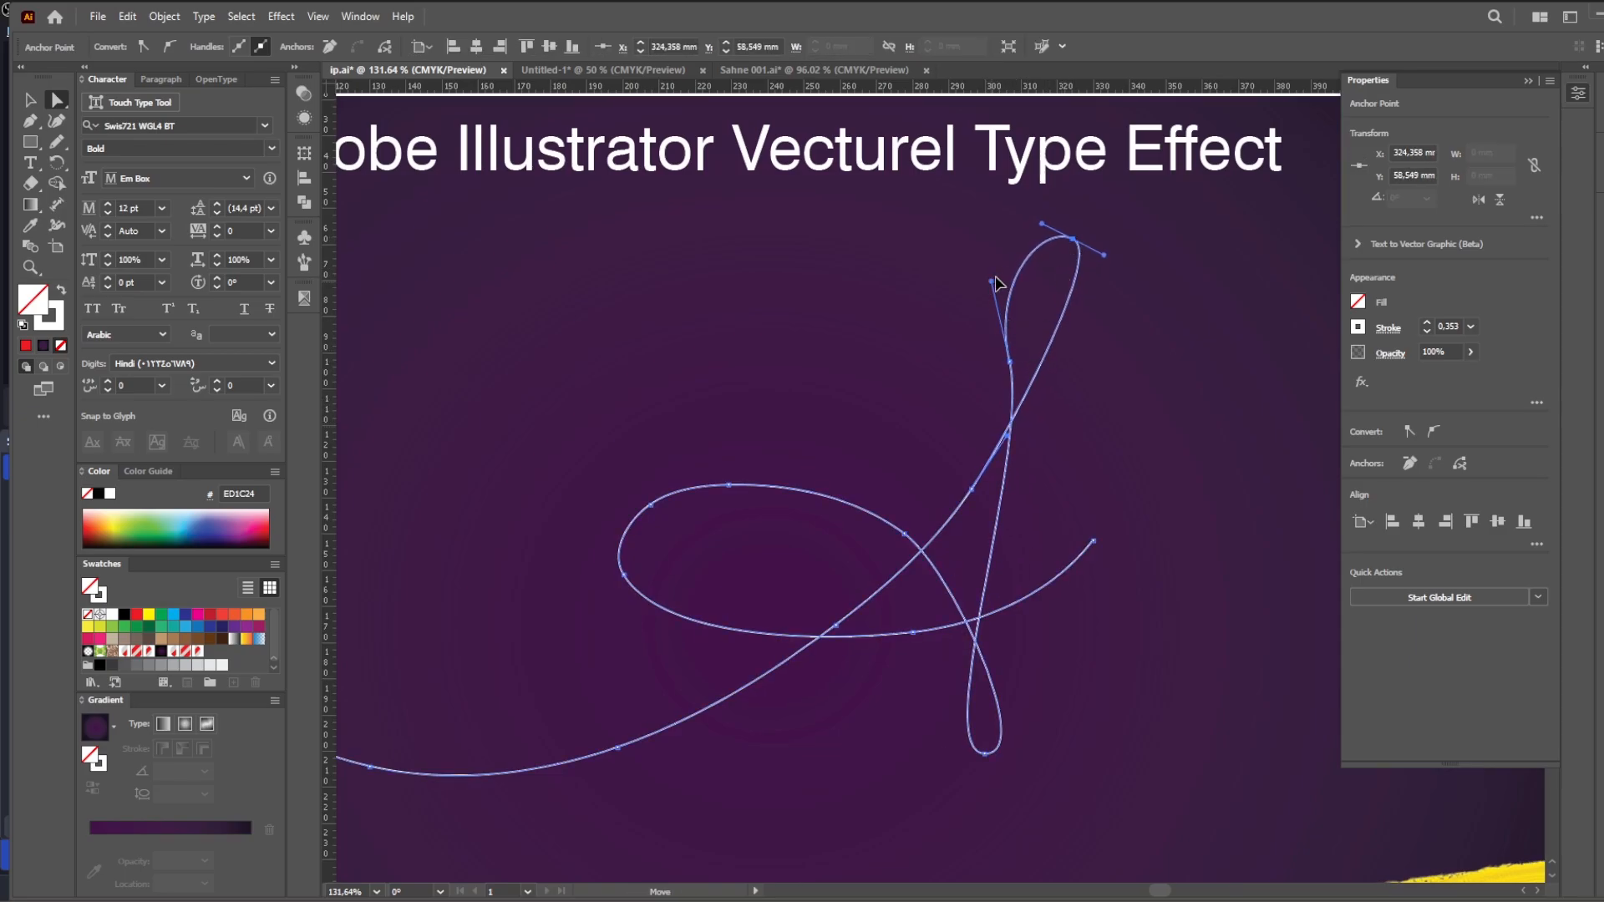
pyautogui.moveTo(996, 283); pyautogui.dragTo(1028, 332)
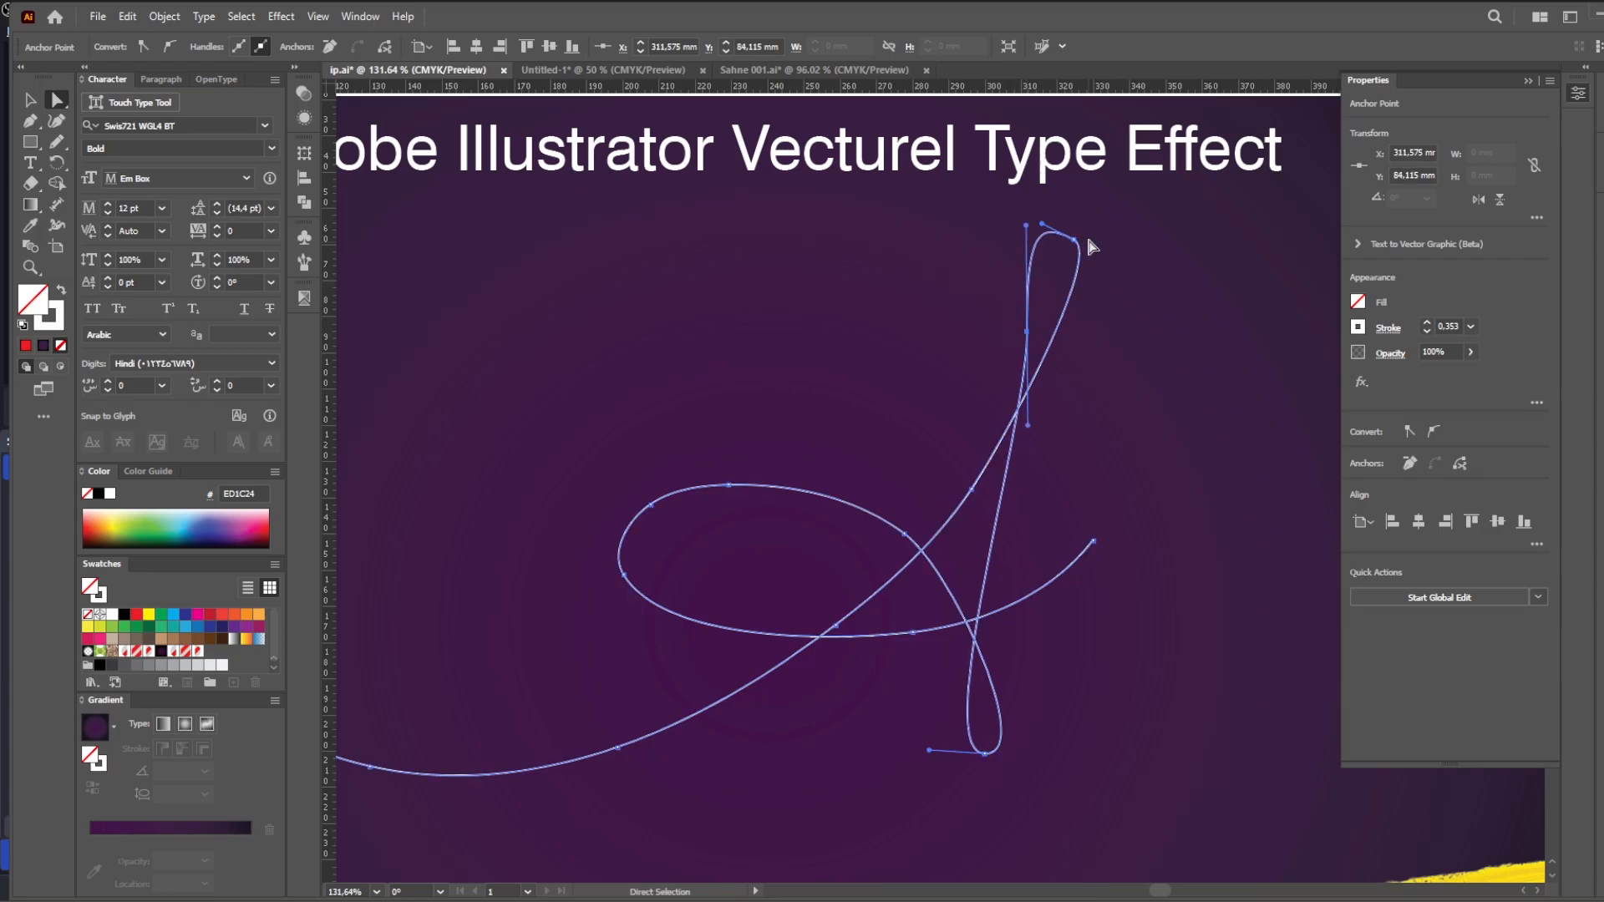
pyautogui.moveTo(1042, 225); pyautogui.dragTo(1064, 231)
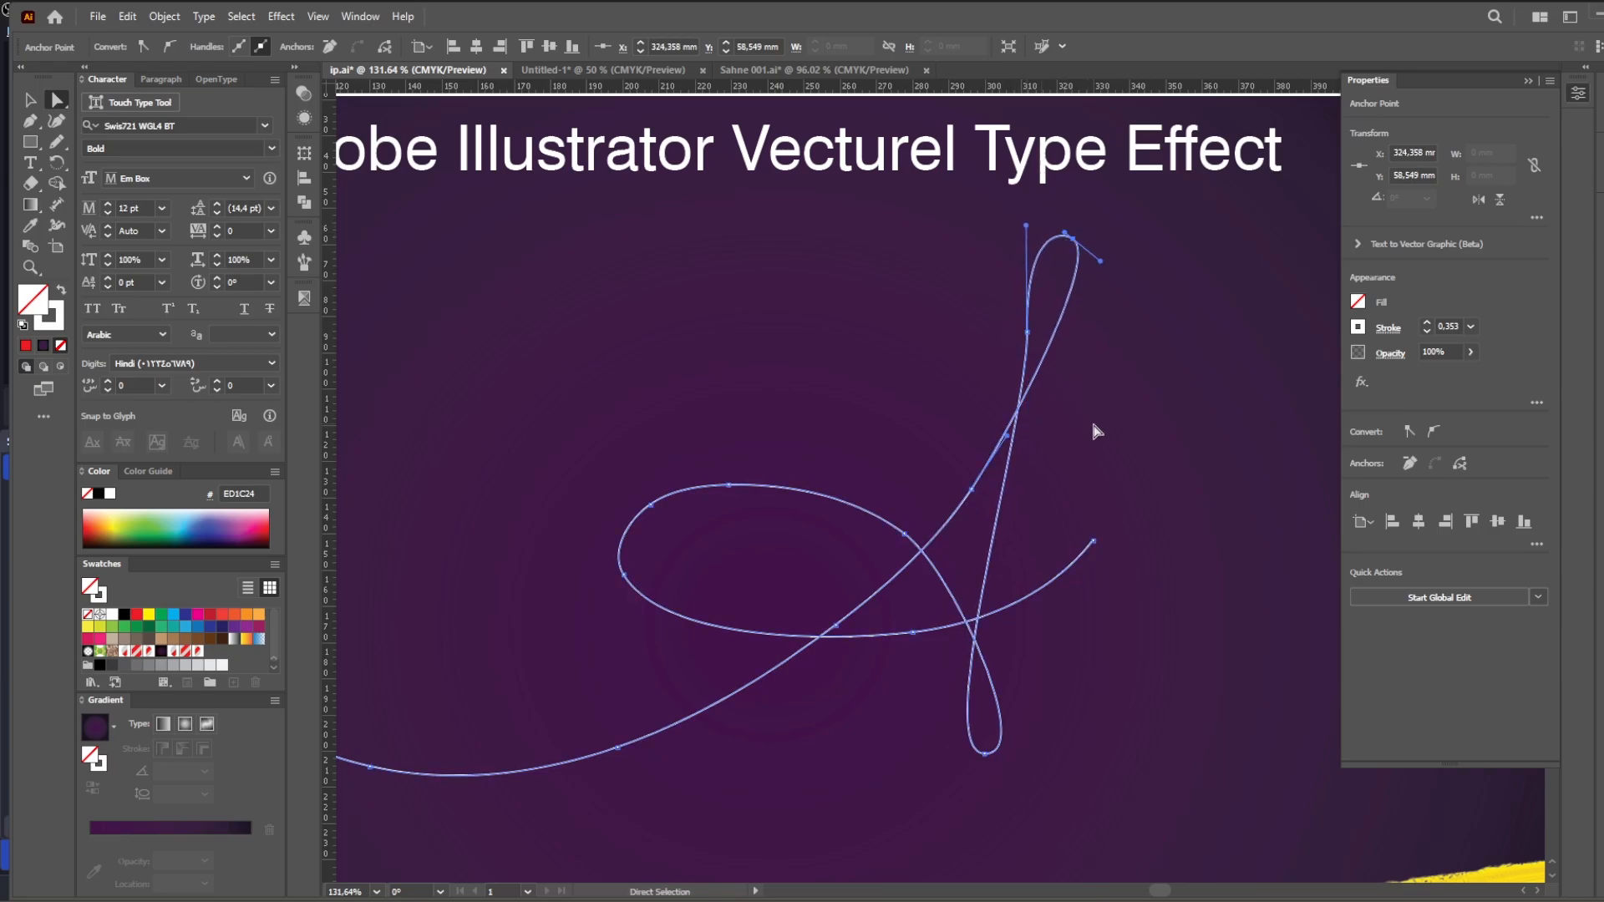
# Move the letter's left starting anchor to about X 131 mm, Y 113 mm so the big curve arches over.
pyautogui.click(1091, 424)
pyautogui.keyDown('ctrl'); pyautogui.keyDown('alt'); pyautogui.click(919, 556); pyautogui.keyUp('alt'); pyautogui.keyUp('ctrl')
pyautogui.keyDown('ctrl'); pyautogui.keyDown('alt'); pyautogui.click(919, 555); pyautogui.keyUp('alt'); pyautogui.keyUp('ctrl')
pyautogui.click(614, 373)
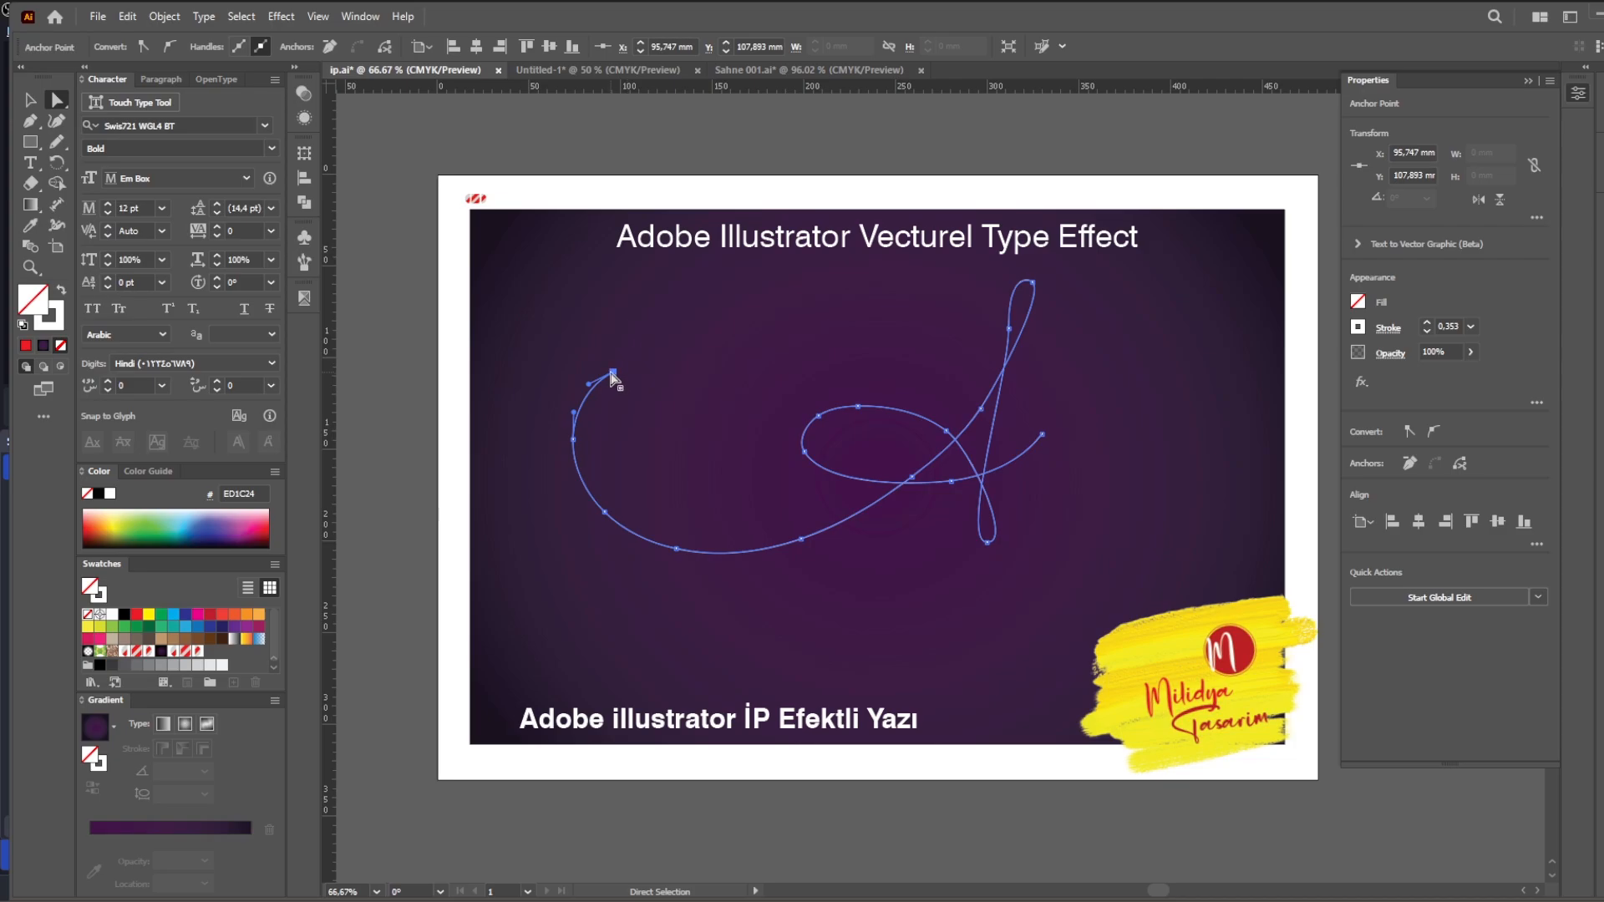
pyautogui.moveTo(613, 373)
pyautogui.mouseDown()
pyautogui.moveTo(658, 377)
pyautogui.moveTo(627, 380)
pyautogui.moveTo(583, 345)
pyautogui.moveTo(680, 388)
pyautogui.moveTo(615, 354)
pyautogui.mouseUp()
pyautogui.moveTo(767, 373); pyautogui.dragTo(724, 409)
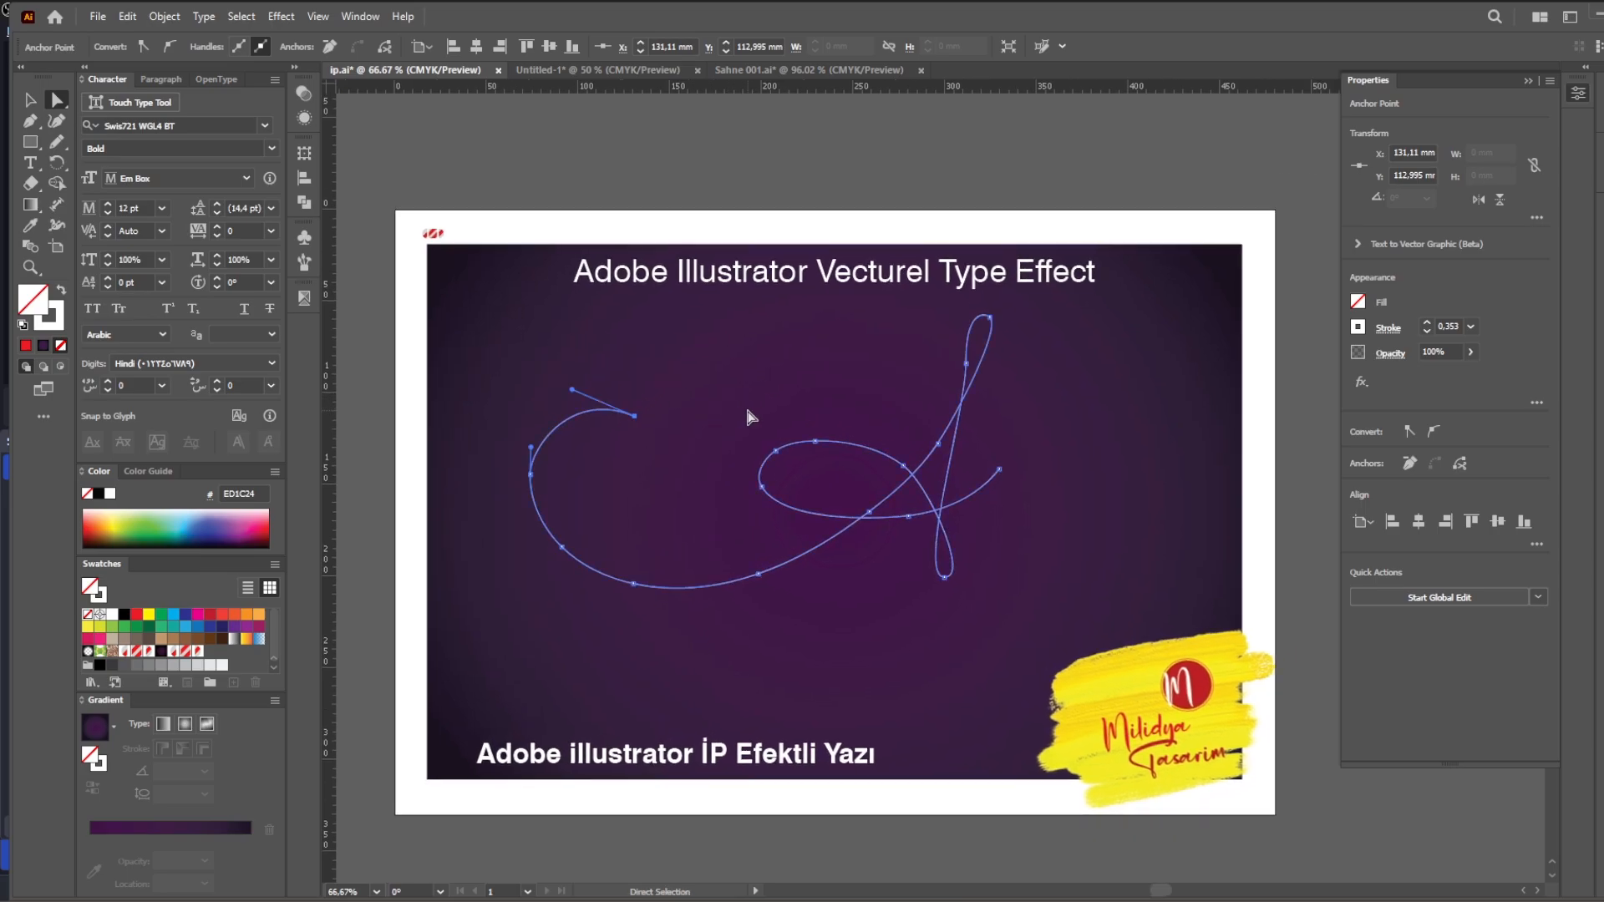
# Apply the striped rope pattern brush with end tiles to the letter path and put the brushes list away.
pyautogui.press('v')
pyautogui.click(311, 263)
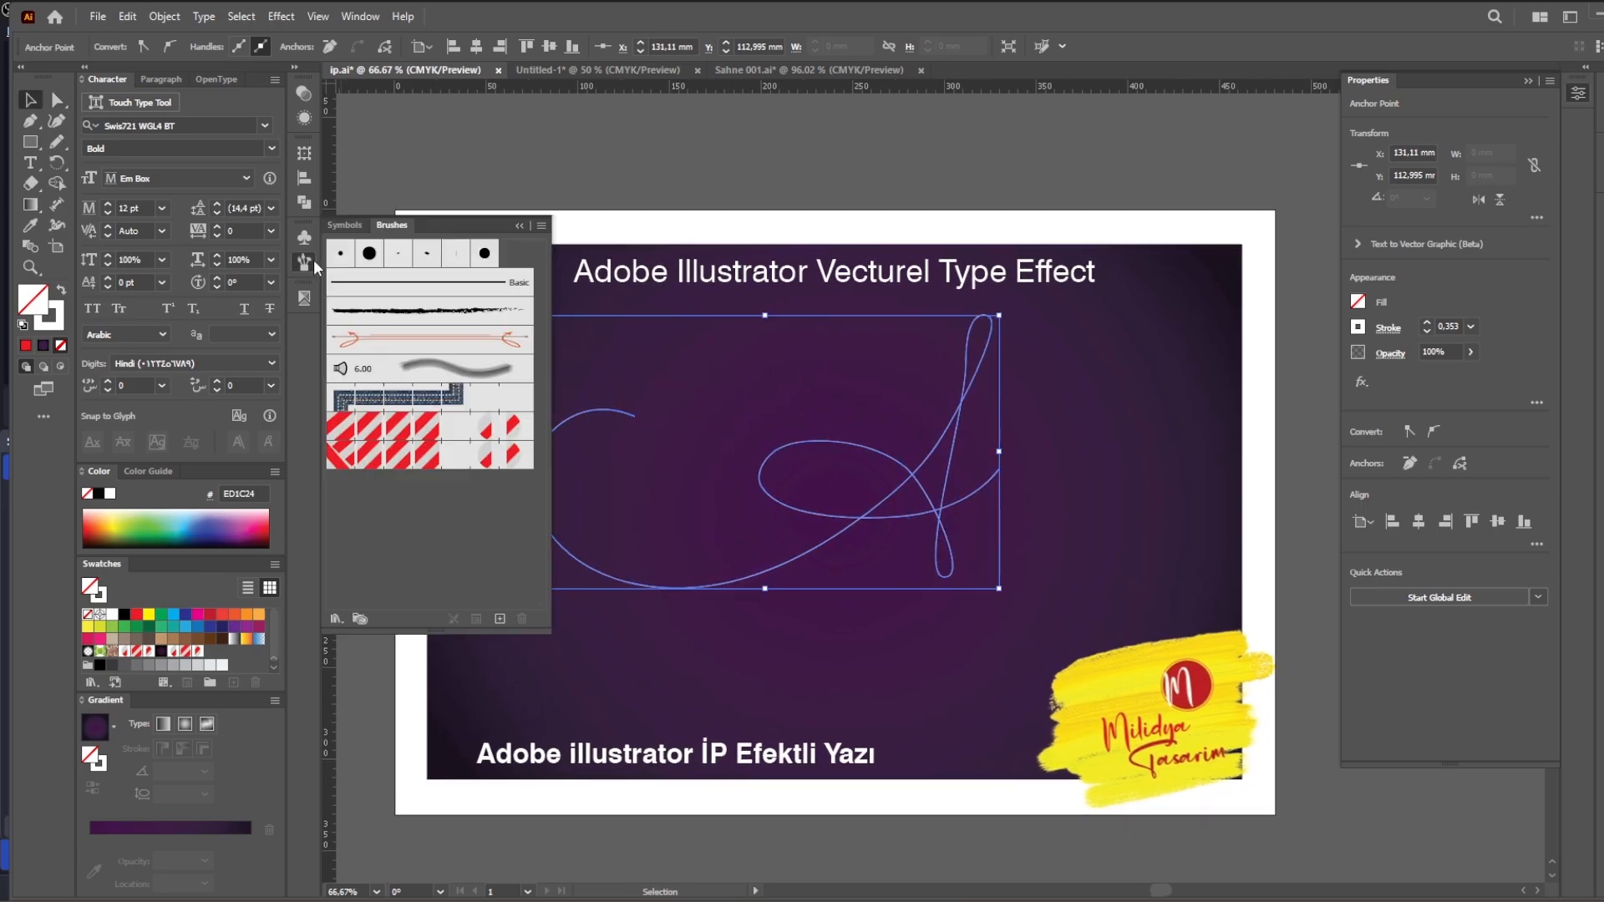
pyautogui.click(474, 439)
pyautogui.click(907, 479)
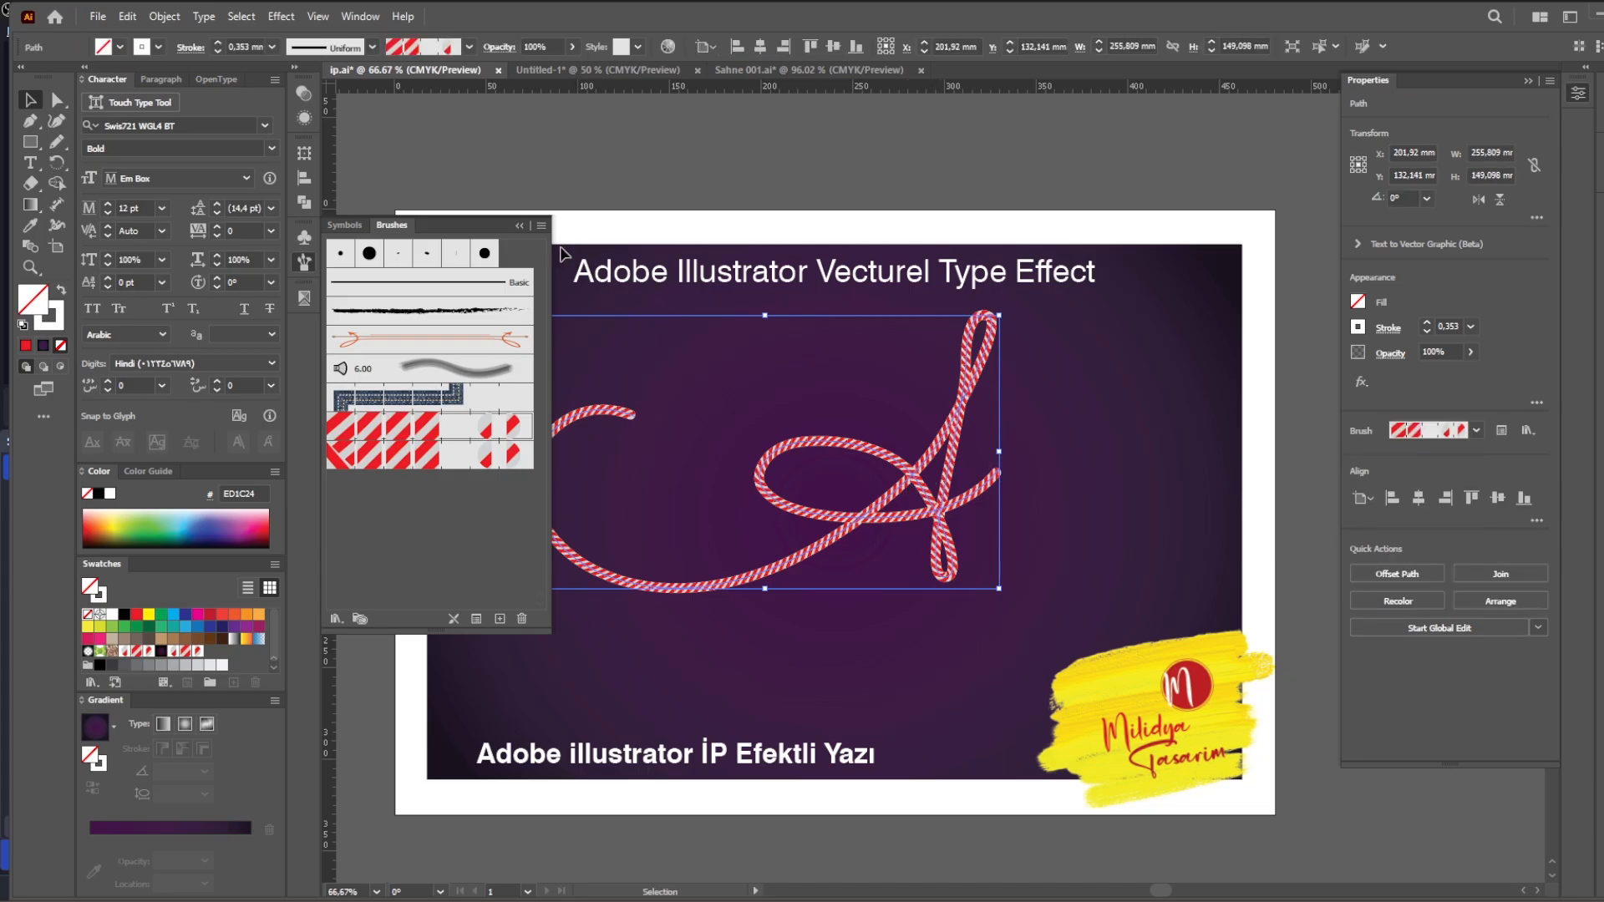
pyautogui.click(518, 227)
pyautogui.click(626, 301)
# Enlarge the rope letter to about 292 mm wide and 170 mm high.
pyautogui.hotkey('ctrl', 'space')
pyautogui.moveTo(462, 231); pyautogui.dragTo(1054, 677)
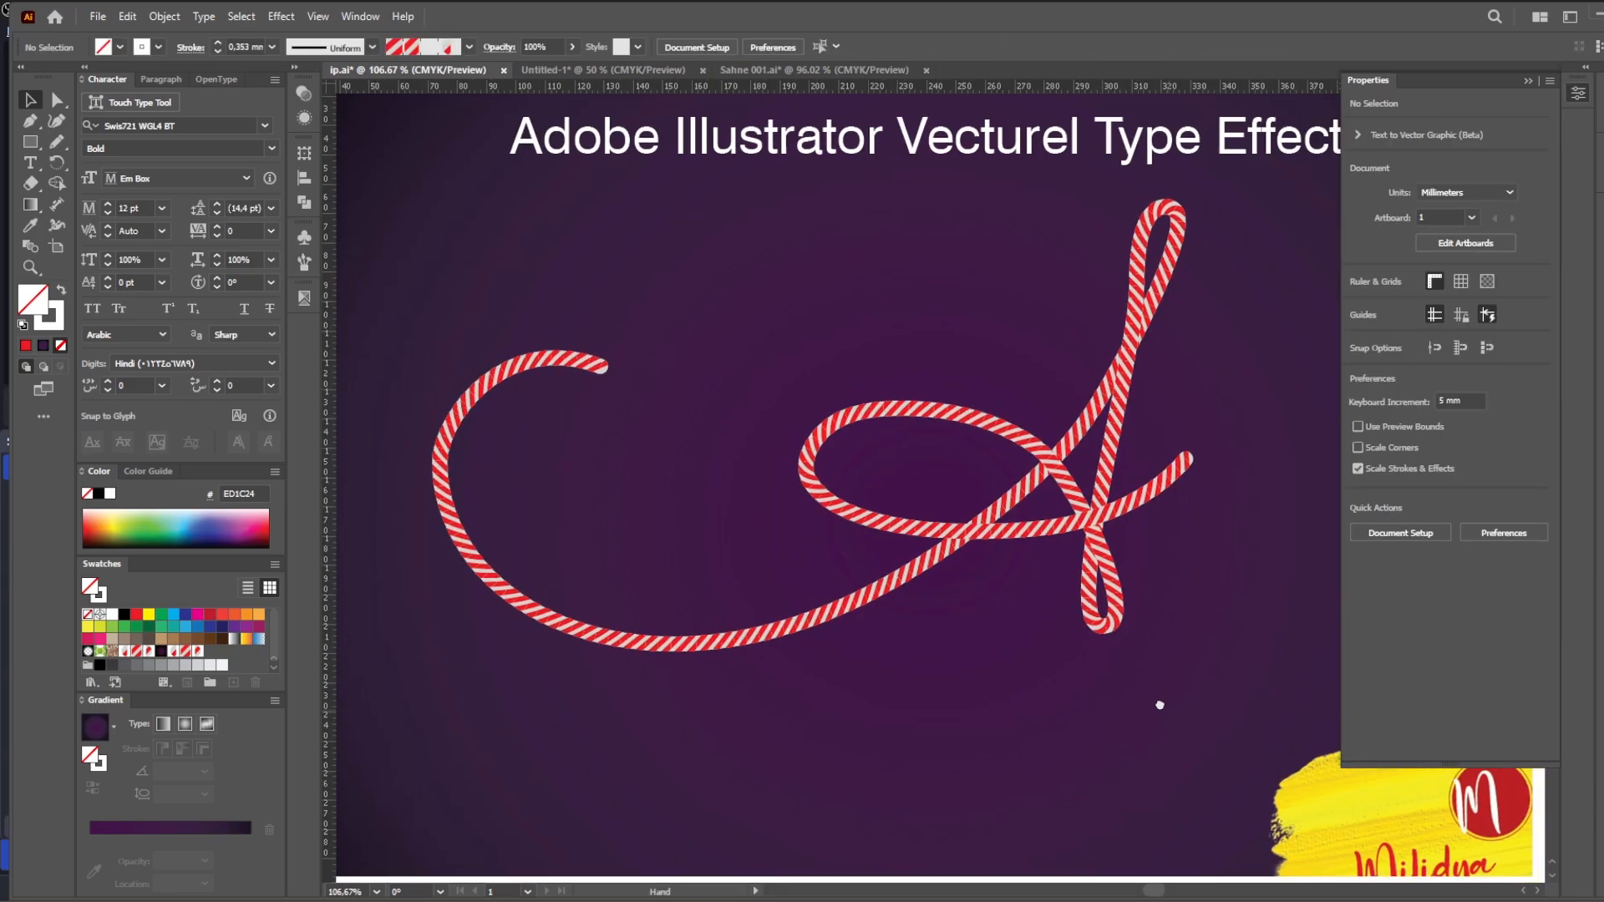
pyautogui.click(946, 476)
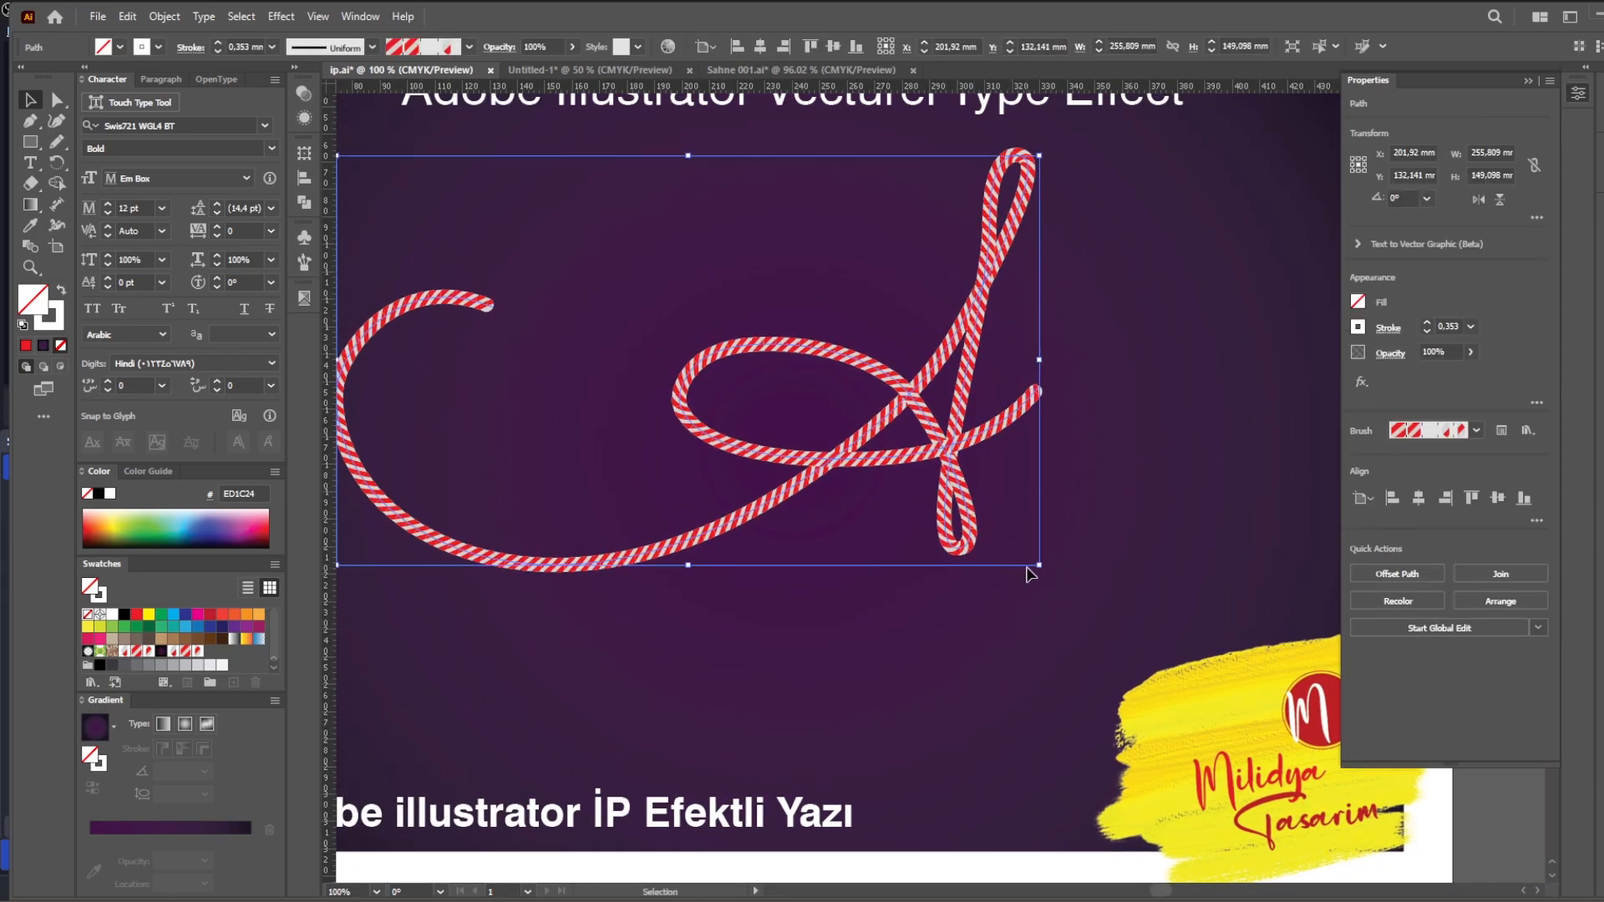
pyautogui.moveTo(1039, 566); pyautogui.dragTo(1139, 695)
pyautogui.press('space')
pyautogui.moveTo(1135, 501); pyautogui.dragTo(1087, 585)
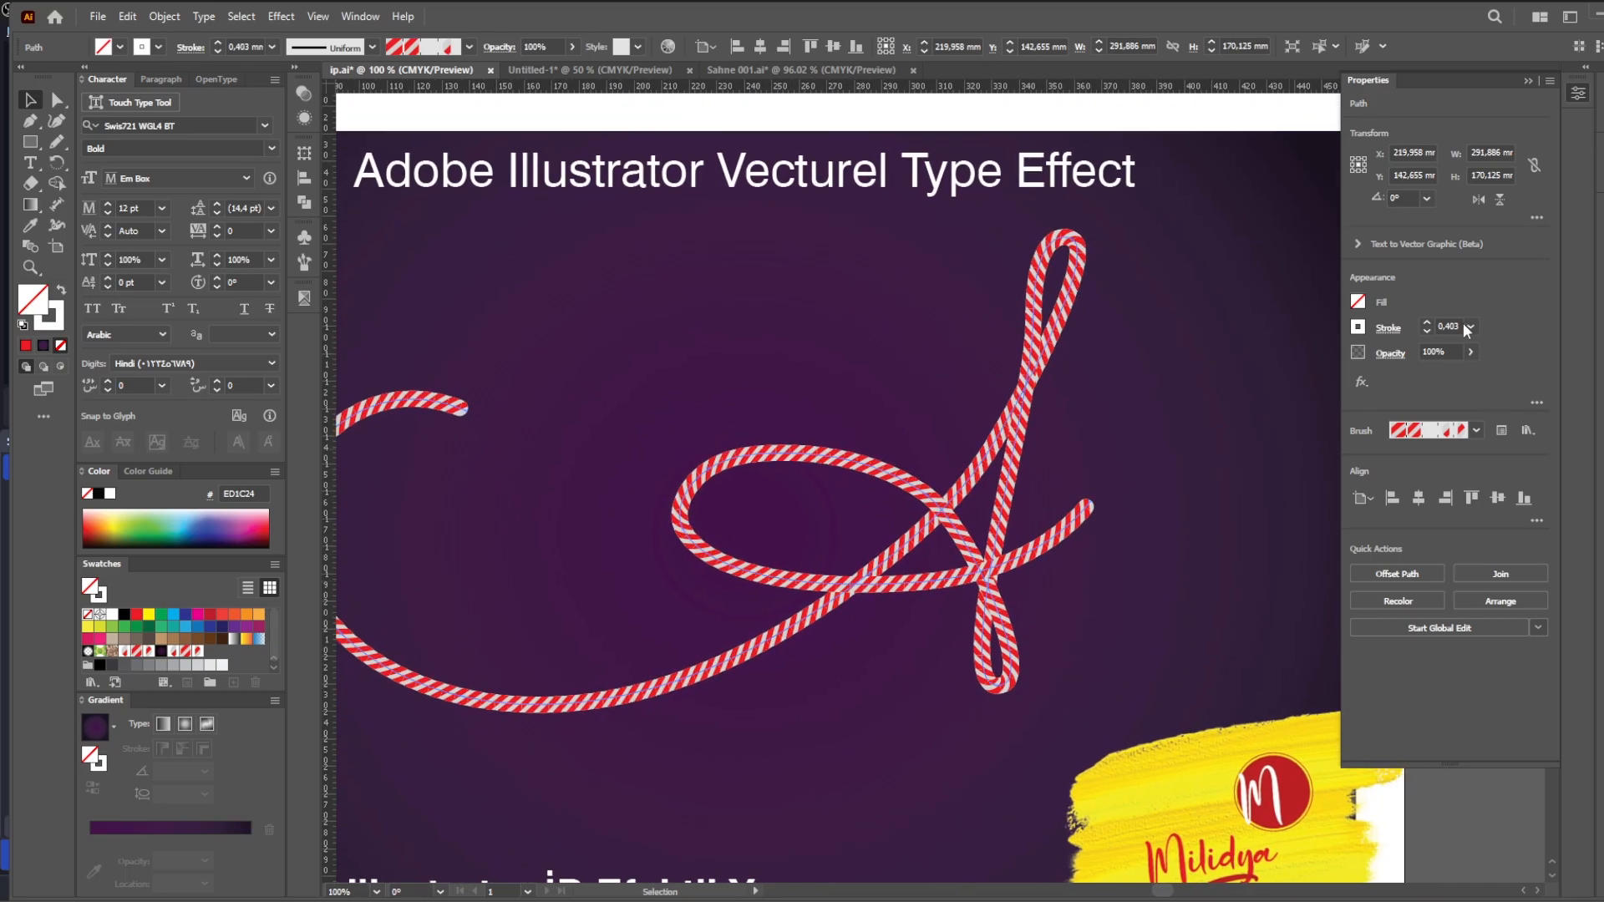
# Try a 0.5 mm stroke weight on the rope letter, settle on 0.35 mm and deselect it.
pyautogui.click(1470, 326)
pyautogui.click(1500, 402)
pyautogui.click(1470, 326)
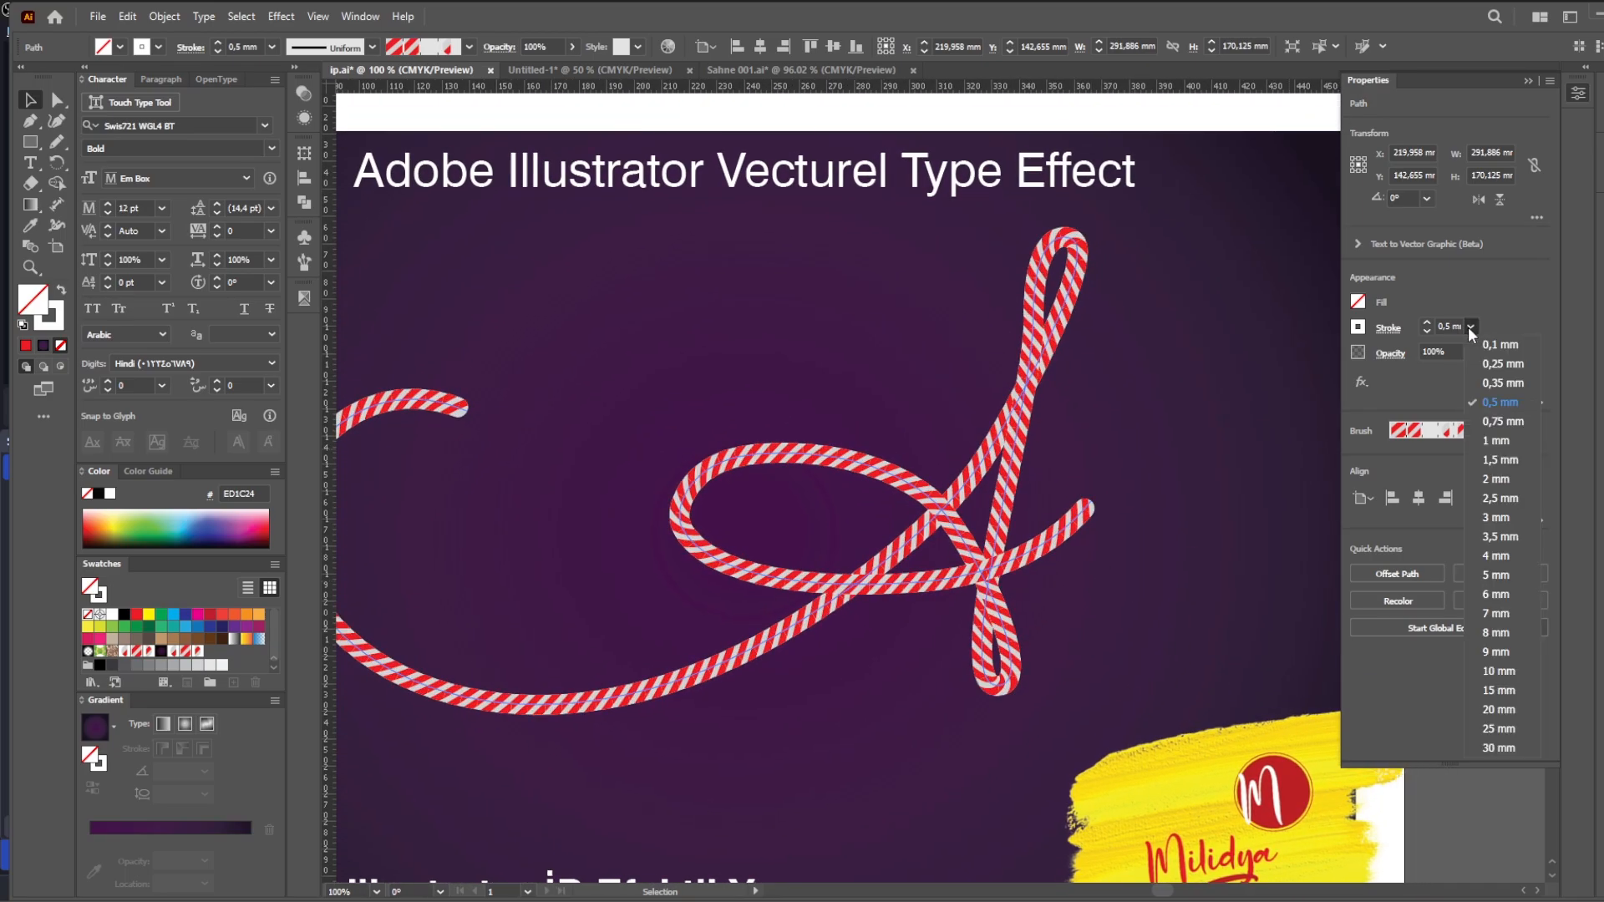
pyautogui.click(1495, 383)
pyautogui.click(1170, 376)
# Fine-tune the left-side curve of the rope's tall upper loop with its anchor handle.
pyautogui.press('a')
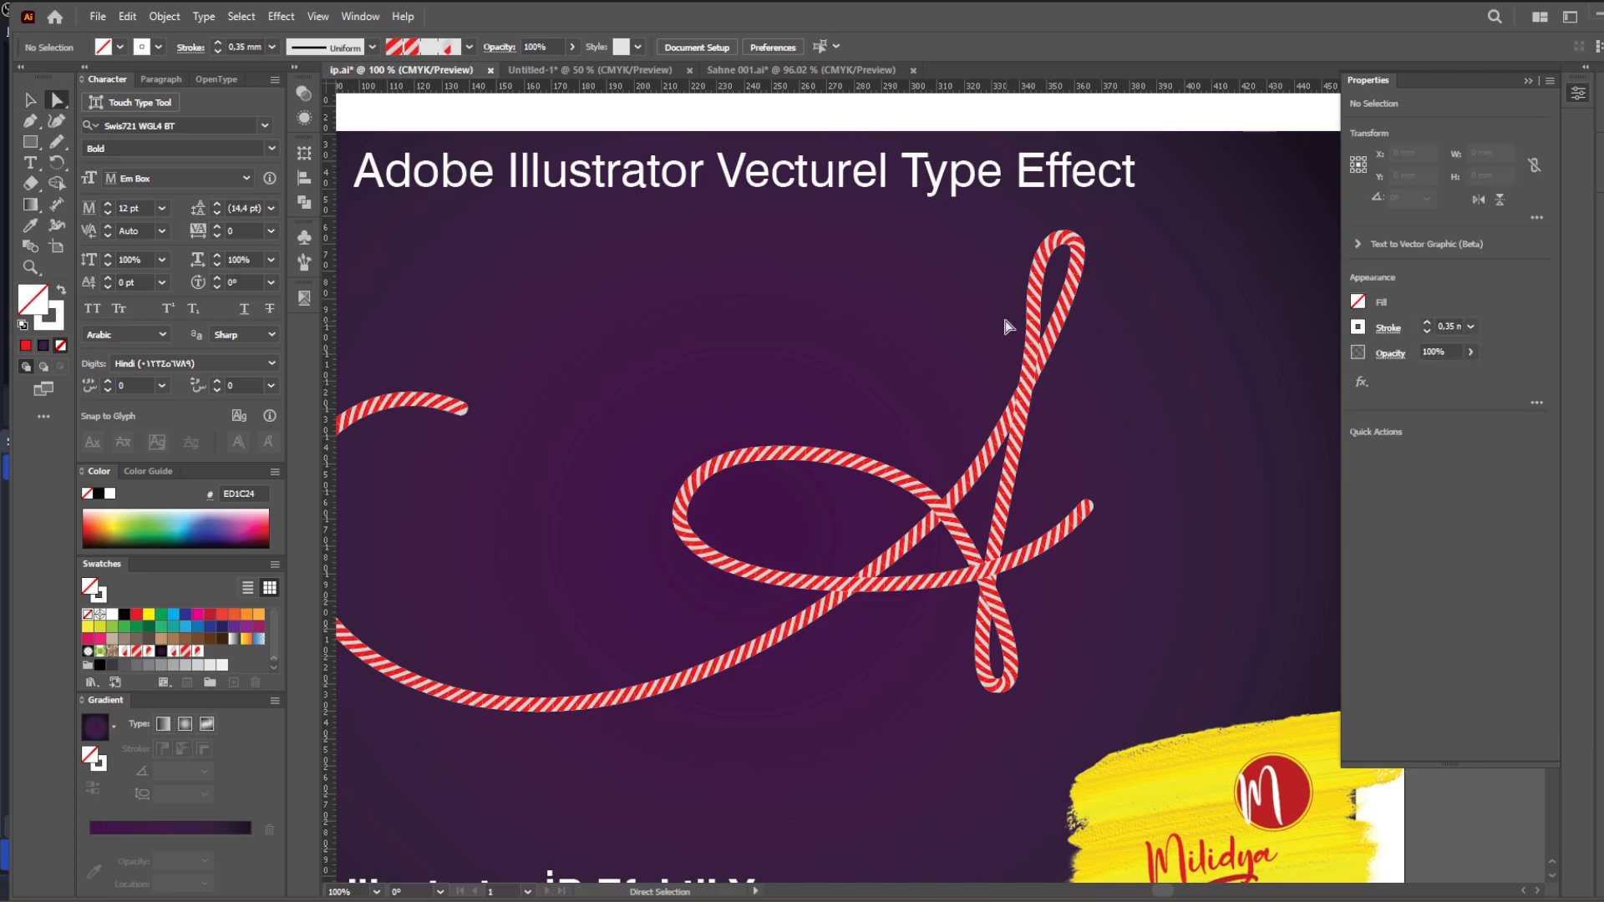
pyautogui.click(1034, 321)
pyautogui.click(1039, 326)
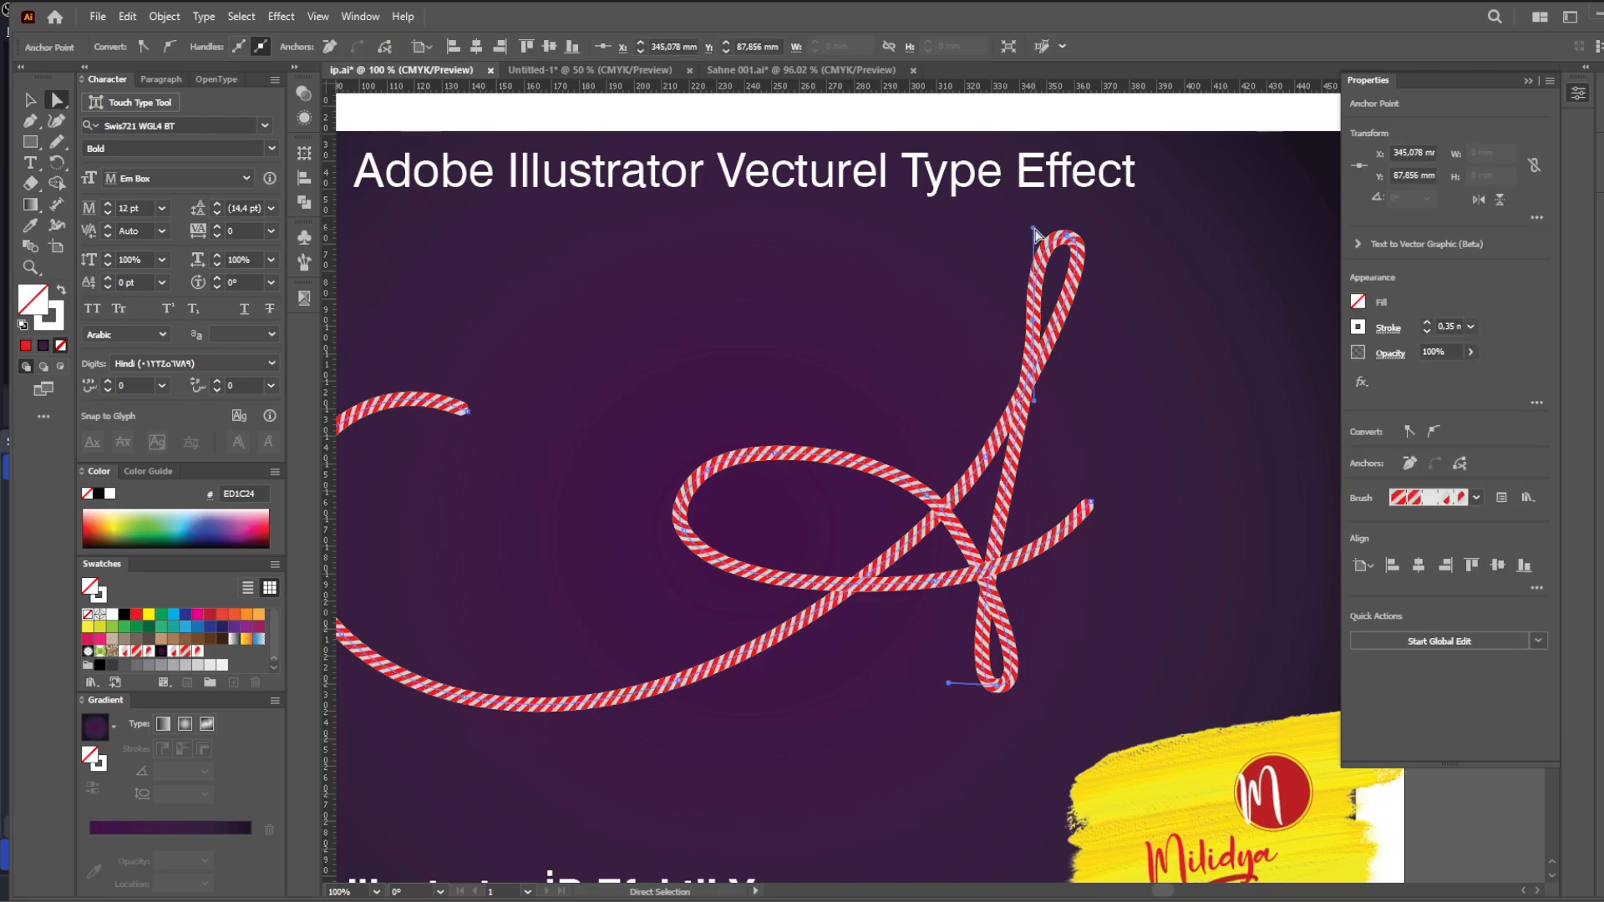
pyautogui.scroll(-2, 1040, 394)
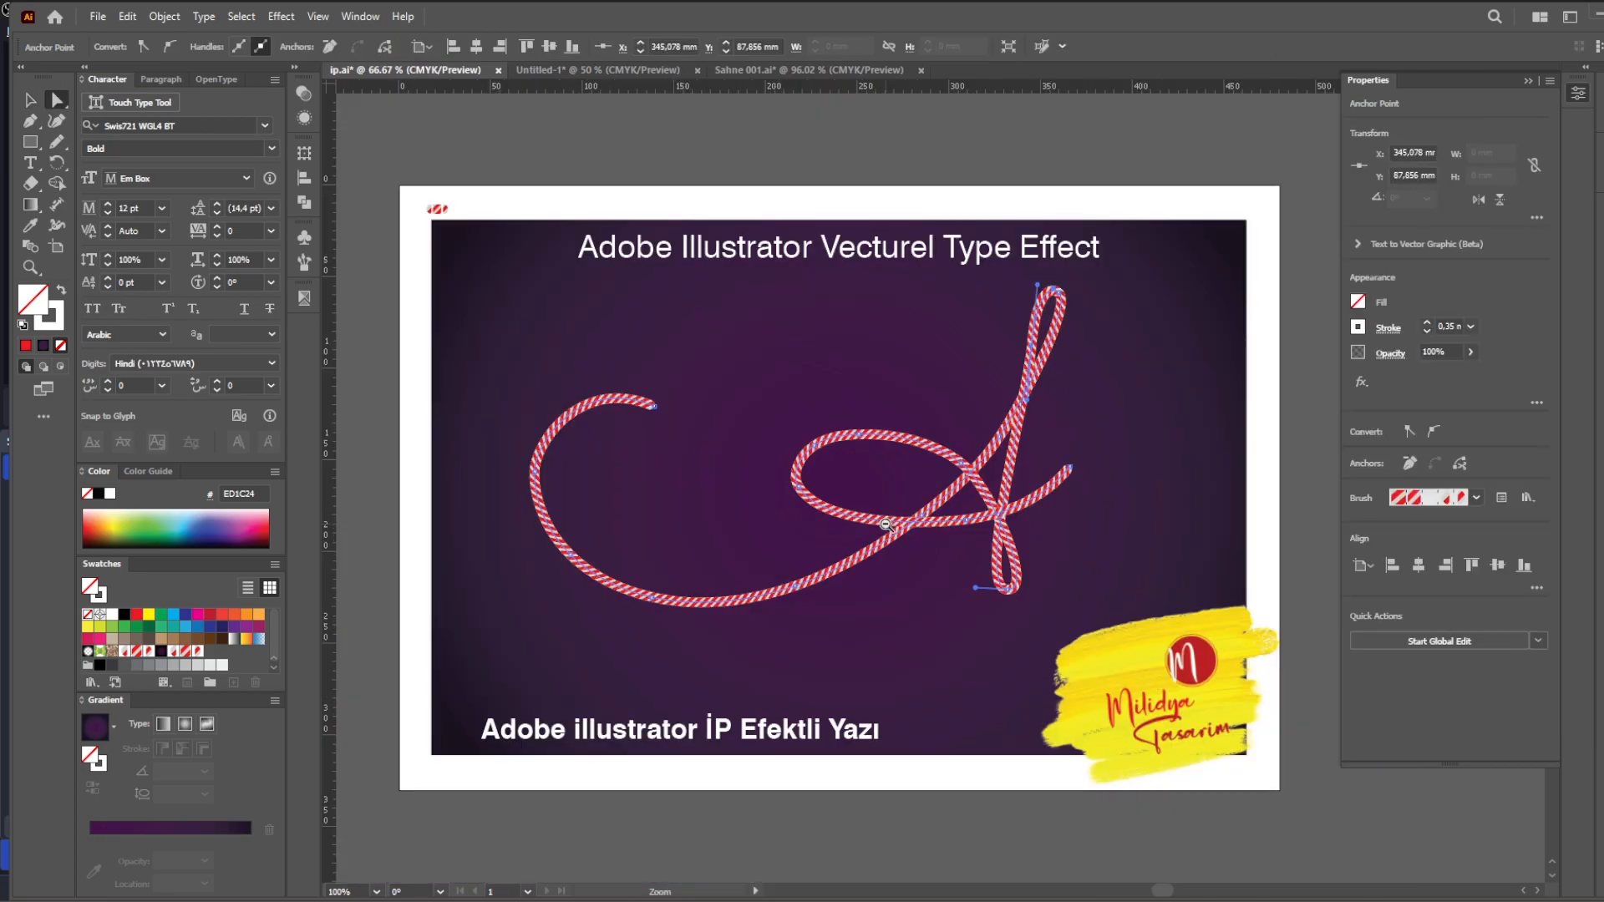
pyautogui.moveTo(924, 501); pyautogui.dragTo(847, 545)
pyautogui.moveTo(479, 283); pyautogui.dragTo(1097, 748)
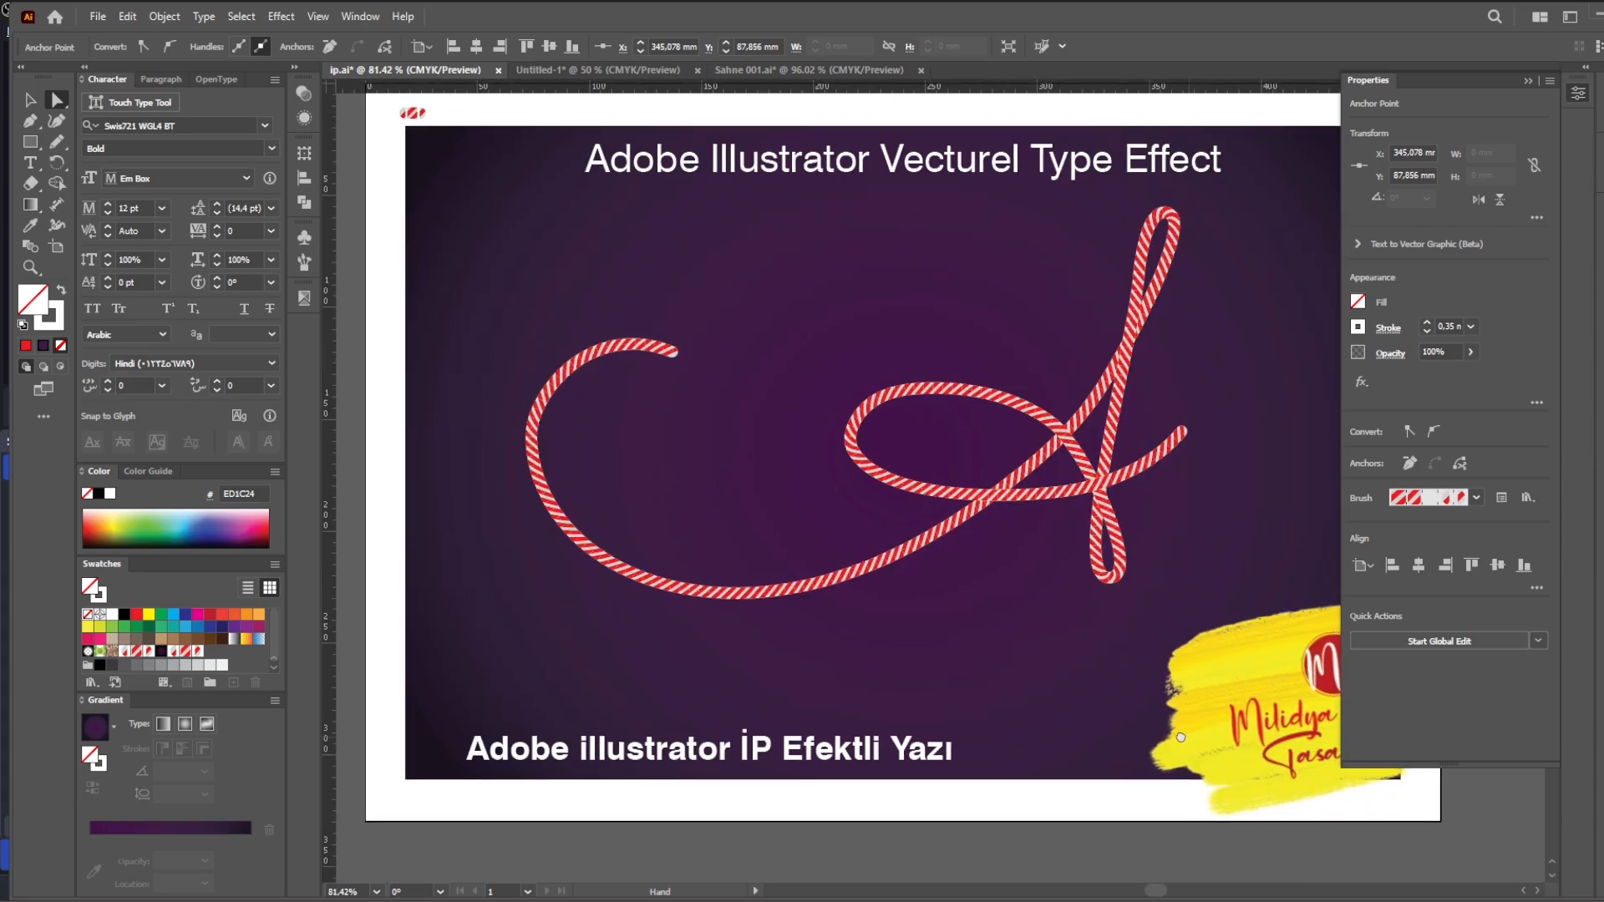